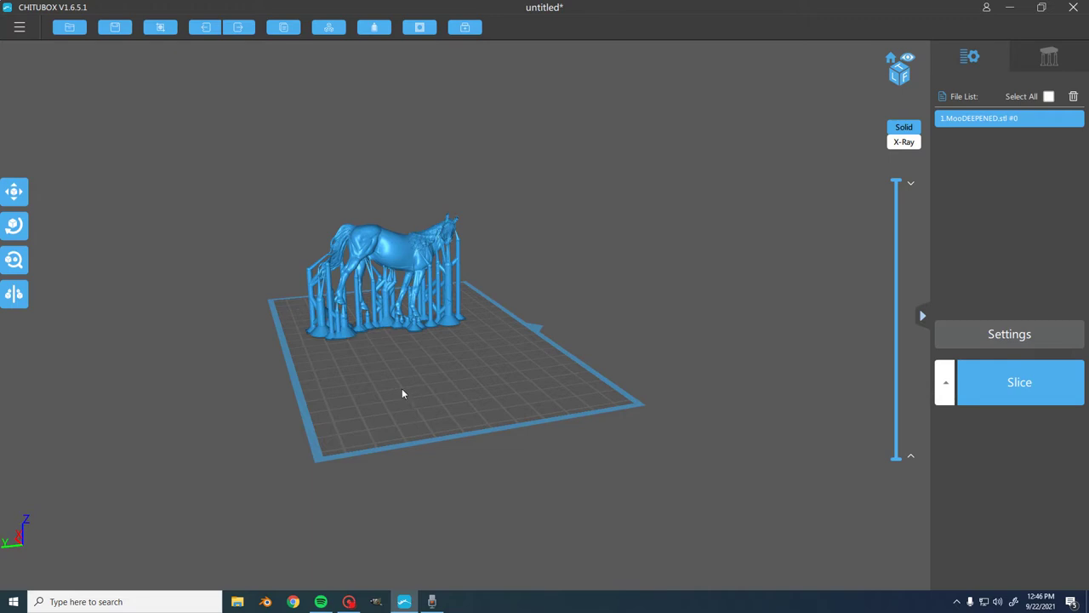
Step: Inspect the supported horse model and its placement on the build plate from several angles
{"action": "left_click_drag", "start_coordinate": [395, 393], "coordinate": [433, 395]}
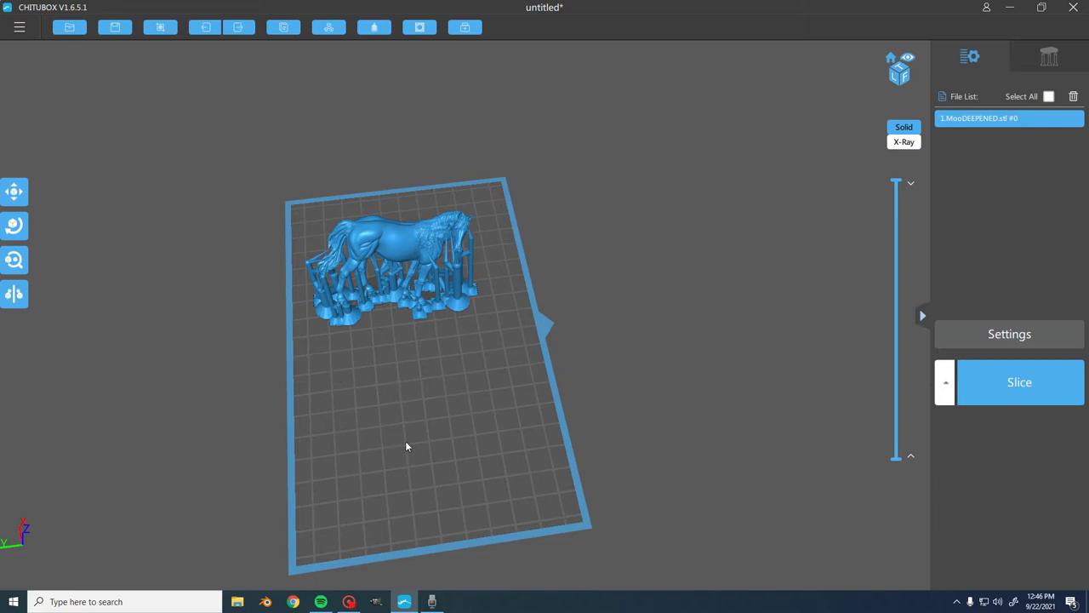
{"action": "left_click_drag", "start_coordinate": [406, 452], "coordinate": [526, 432]}
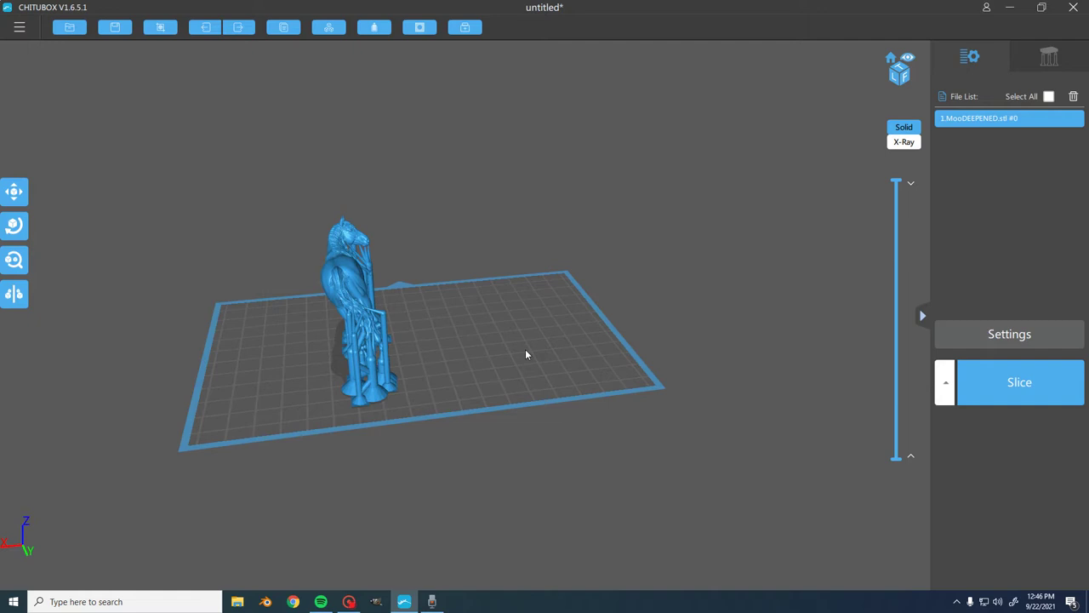
{"action": "right_click_drag", "start_coordinate": [522, 338], "coordinate": [589, 409]}
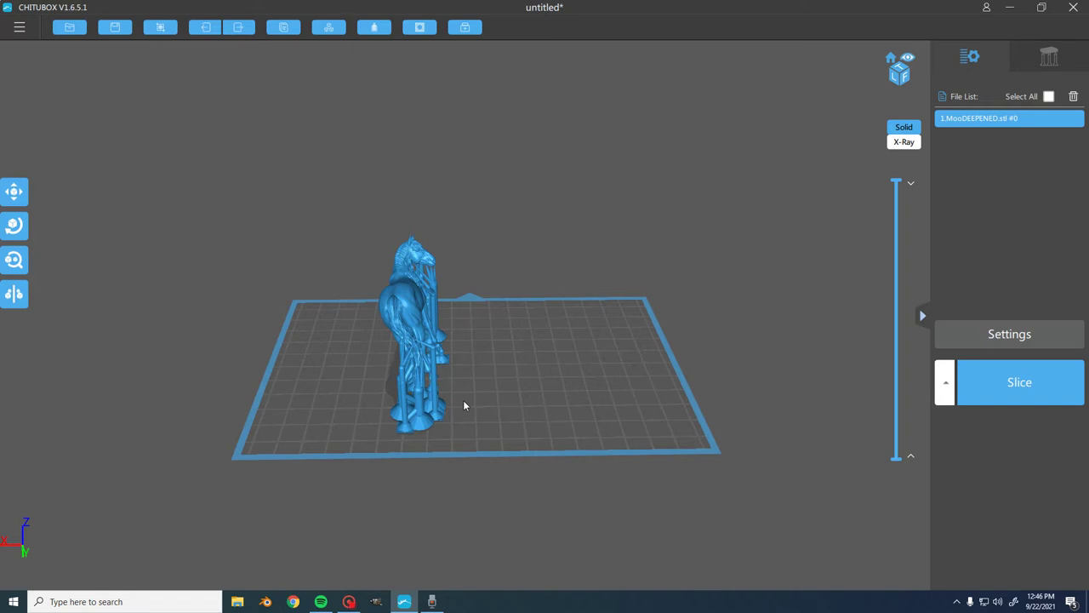
{"action": "mouse_move", "coordinate": [540, 375]}
{"action": "right_mouse_down"}
{"action": "mouse_move", "coordinate": [531, 389]}
{"action": "mouse_move", "coordinate": [462, 400]}
{"action": "mouse_move", "coordinate": [535, 383]}
{"action": "right_mouse_up"}
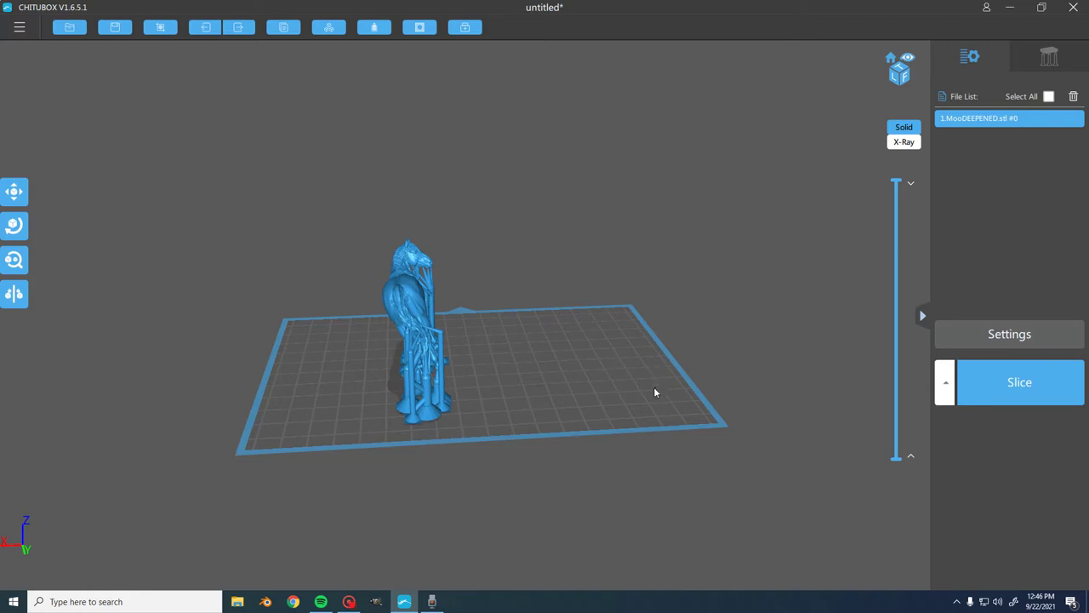
{"action": "left_click_drag", "start_coordinate": [627, 397], "coordinate": [594, 466]}
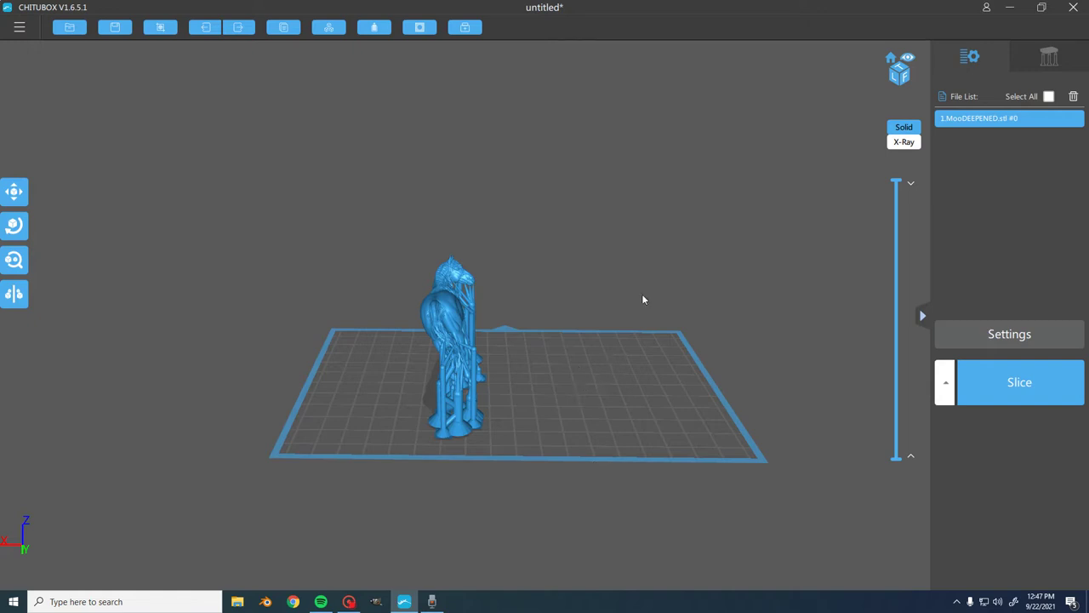
{"action": "right_click_drag", "start_coordinate": [749, 335], "coordinate": [433, 333]}
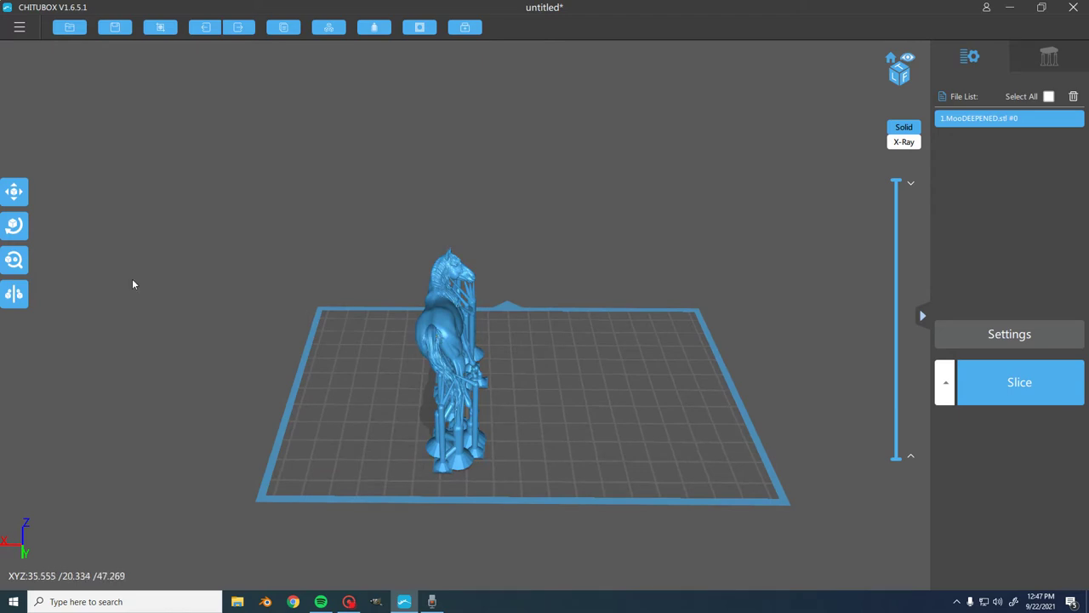
{"action": "left_click", "coordinate": [14, 225]}
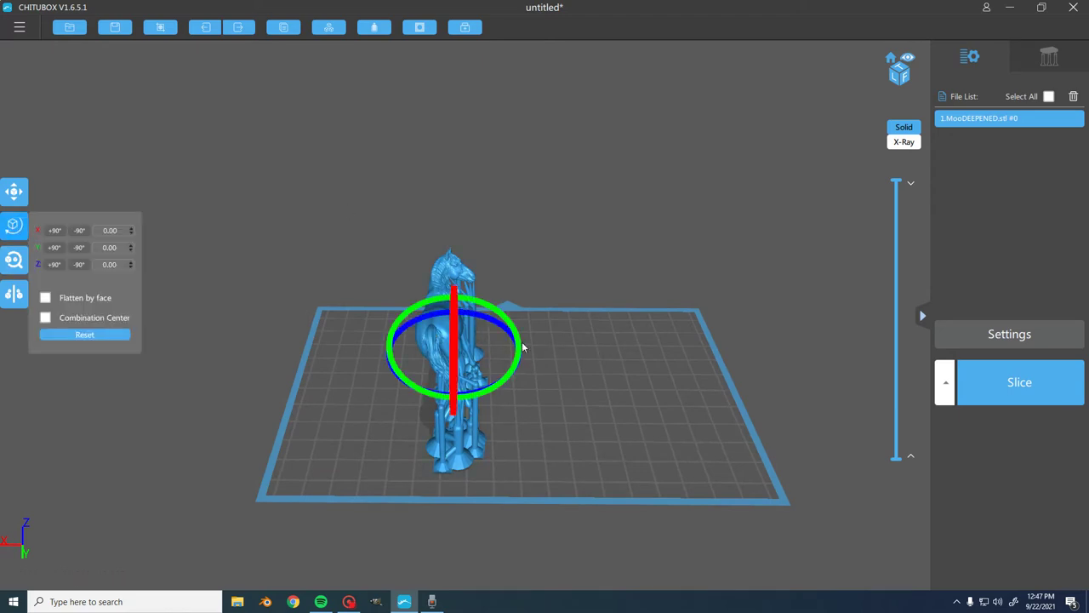
{"action": "mouse_move", "coordinate": [518, 362]}
{"action": "left_mouse_down"}
{"action": "mouse_move", "coordinate": [503, 384]}
{"action": "mouse_move", "coordinate": [521, 350]}
{"action": "left_mouse_up"}
{"action": "key", "text": "ctrl+z"}
Step: Examine the support structures under the horse's legs, belly, tail and head, close up and from different sides
{"action": "left_click_drag", "start_coordinate": [416, 319], "coordinate": [773, 250]}
{"action": "scroll", "coordinate": [687, 376], "scroll_direction": "up", "scroll_amount": 3}
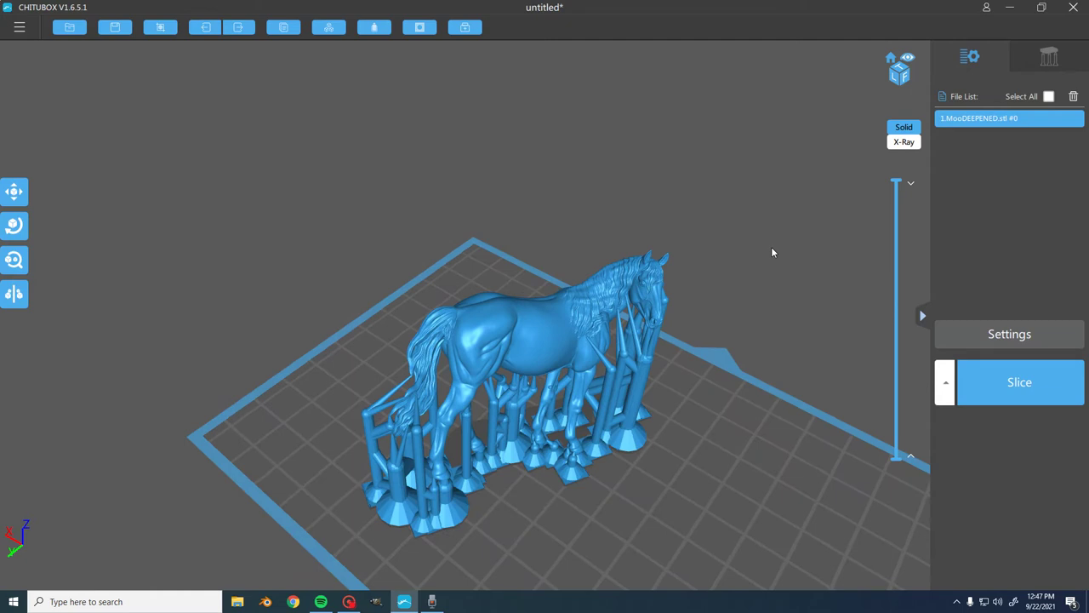
{"action": "left_click_drag", "start_coordinate": [729, 397], "coordinate": [682, 337]}
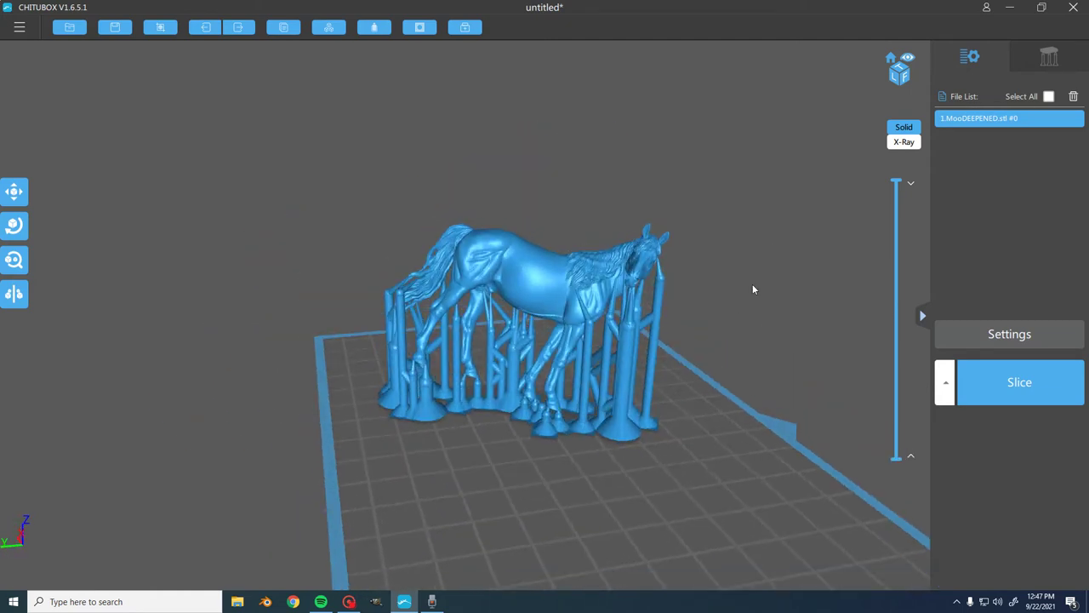
{"action": "left_click_drag", "start_coordinate": [783, 307], "coordinate": [707, 318]}
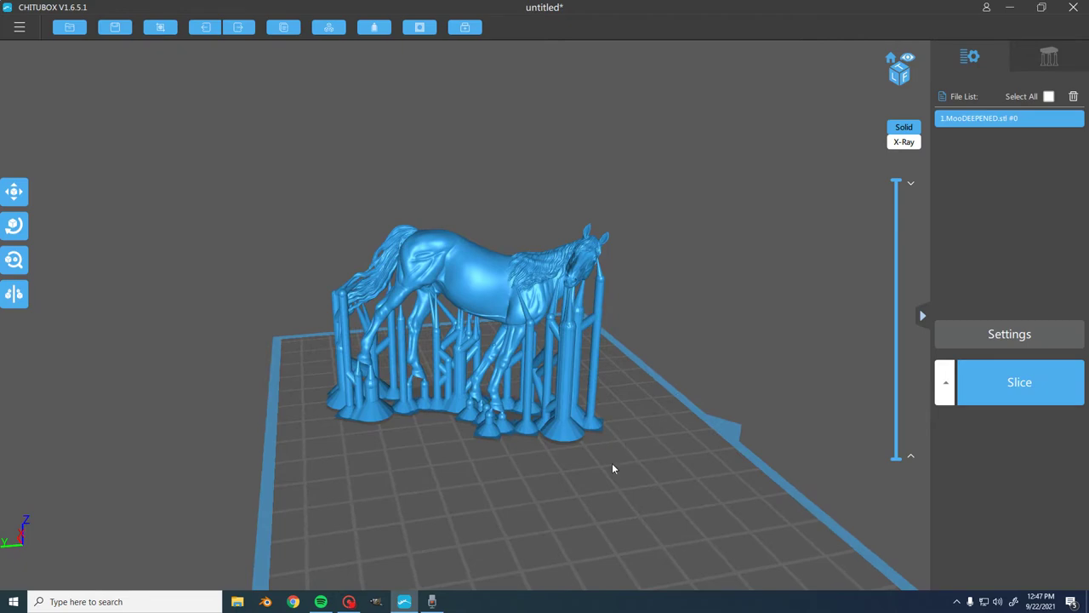
{"action": "left_click_drag", "start_coordinate": [559, 477], "coordinate": [502, 505]}
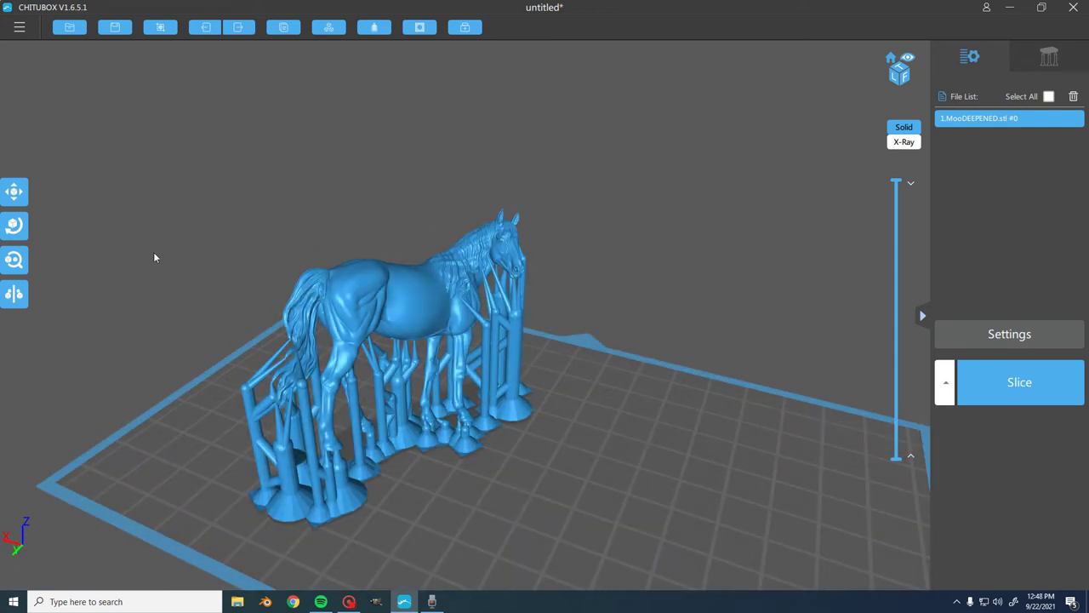
{"action": "left_click_drag", "start_coordinate": [358, 338], "coordinate": [511, 256]}
{"action": "left_click_drag", "start_coordinate": [587, 203], "coordinate": [555, 213]}
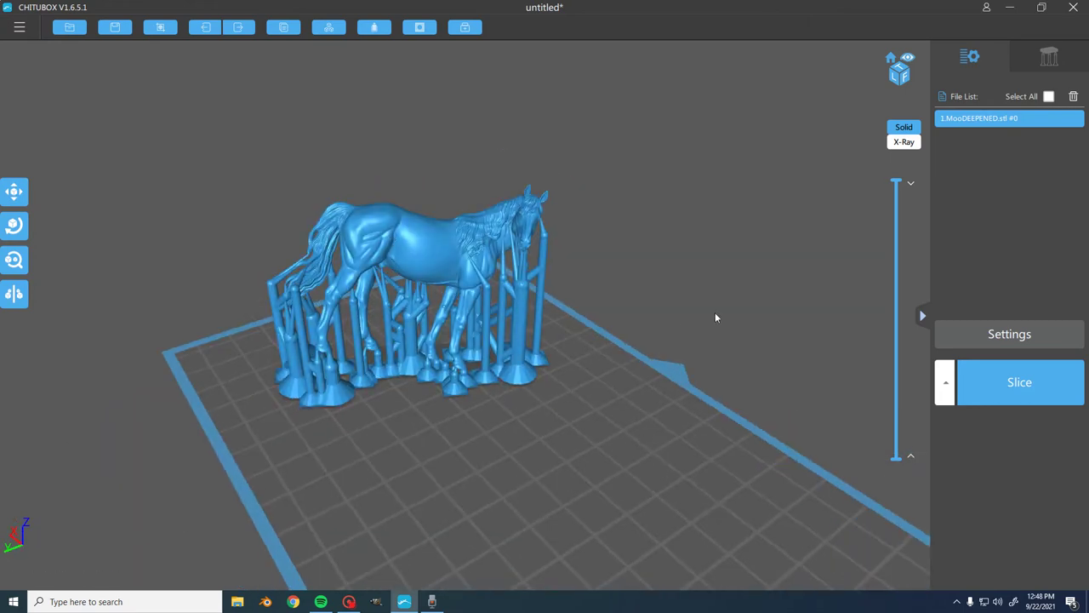
{"action": "scroll", "coordinate": [715, 318], "scroll_direction": "up", "scroll_amount": 4}
{"action": "scroll", "coordinate": [715, 327], "scroll_direction": "down", "scroll_amount": 5}
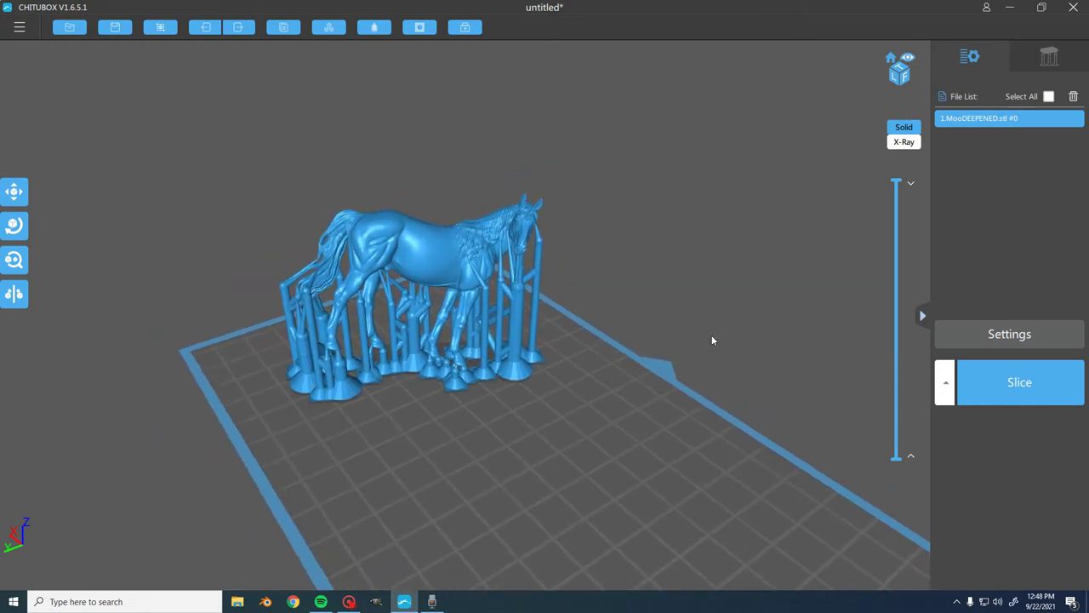
{"action": "left_click_drag", "start_coordinate": [464, 457], "coordinate": [508, 445]}
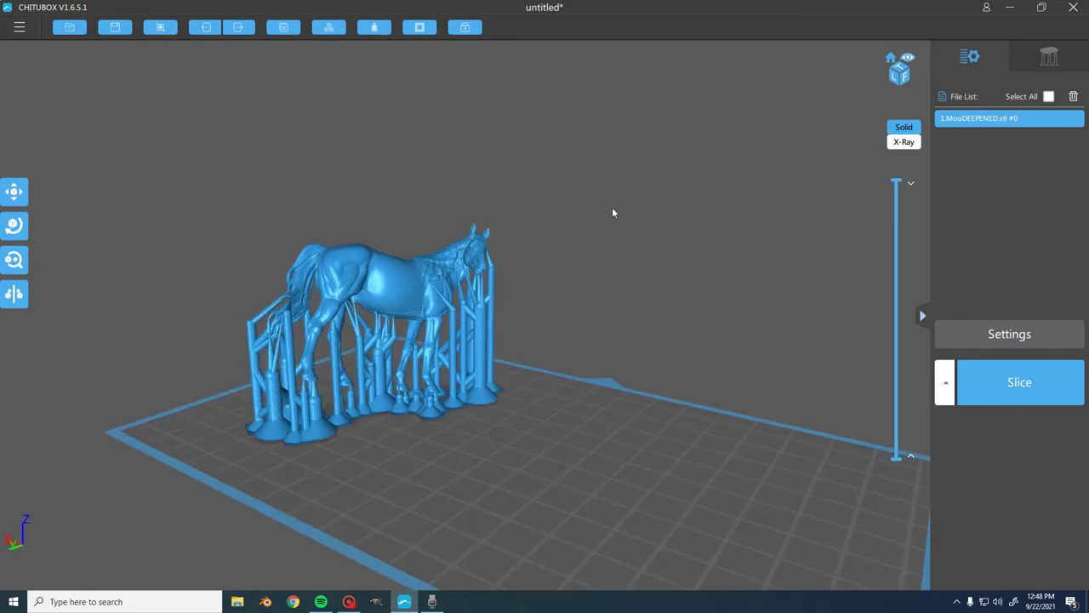
{"action": "left_click_drag", "start_coordinate": [600, 318], "coordinate": [643, 292]}
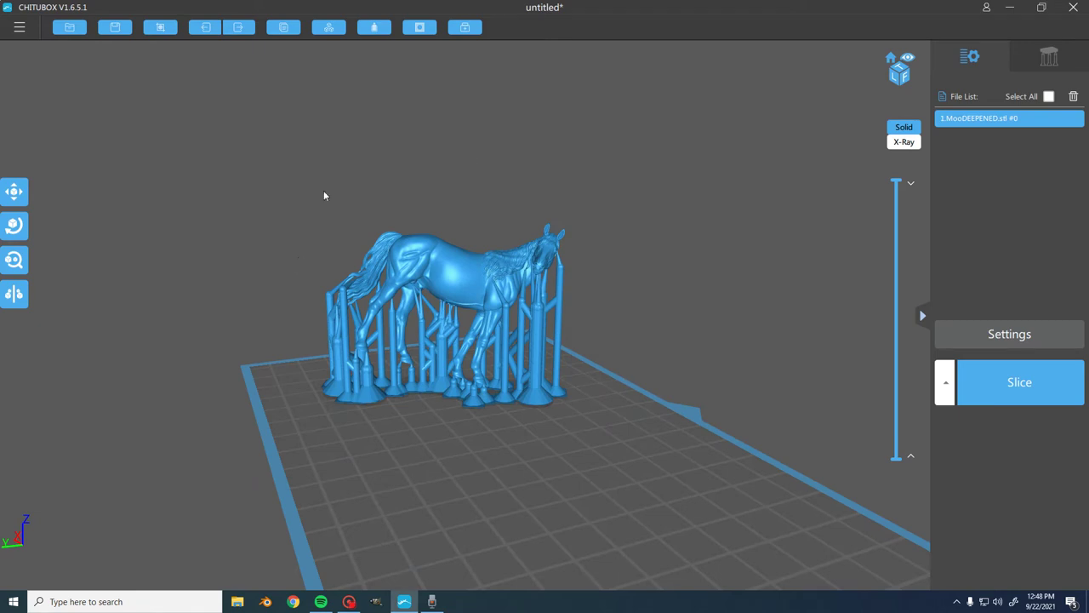
{"action": "left_click_drag", "start_coordinate": [522, 420], "coordinate": [612, 248]}
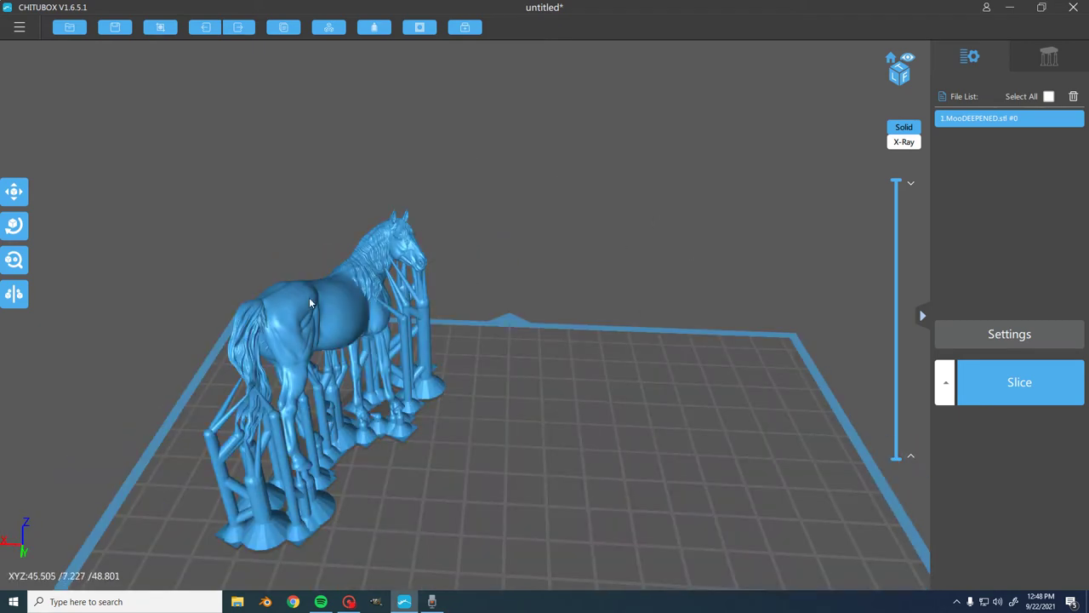
Step: Delete the MooDEEPENED.stl model from the scene and inspect the empty build plate
{"action": "left_click", "coordinate": [1073, 96]}
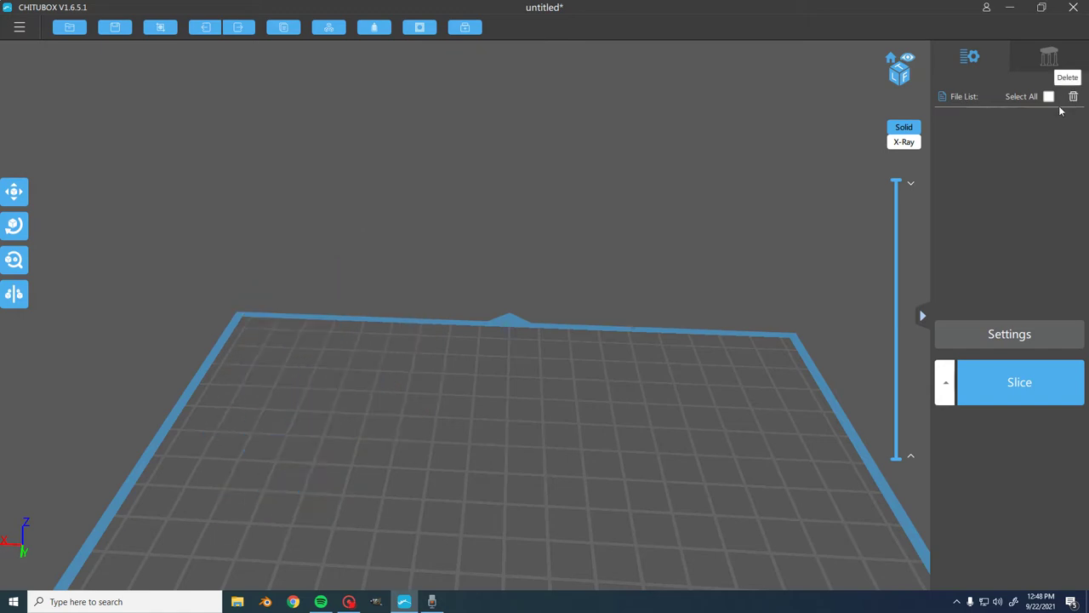
{"action": "left_click_drag", "start_coordinate": [773, 382], "coordinate": [594, 231]}
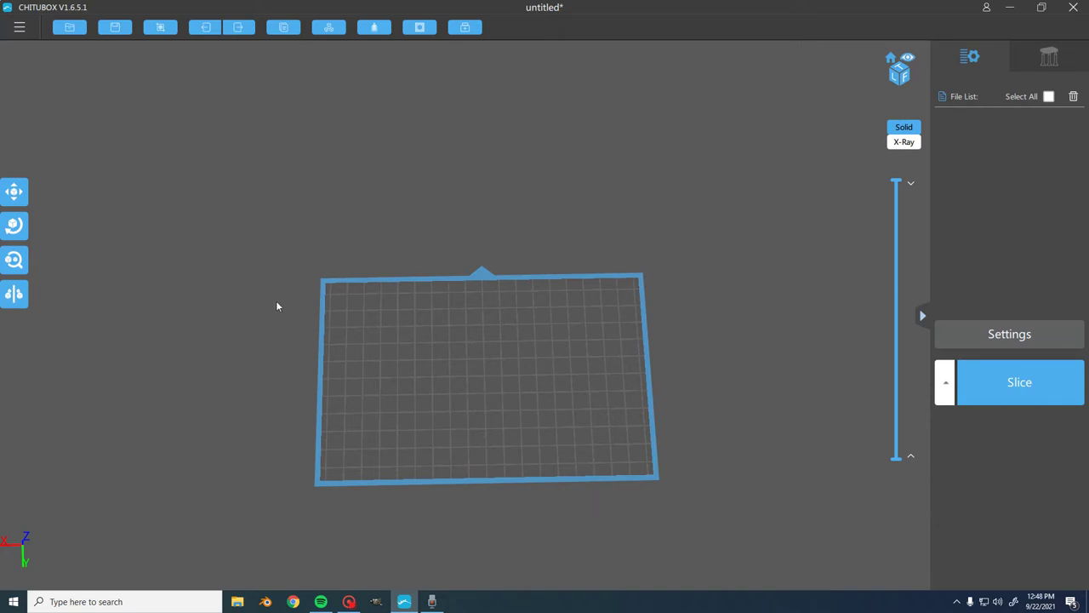
{"action": "left_click_drag", "start_coordinate": [615, 306], "coordinate": [582, 390]}
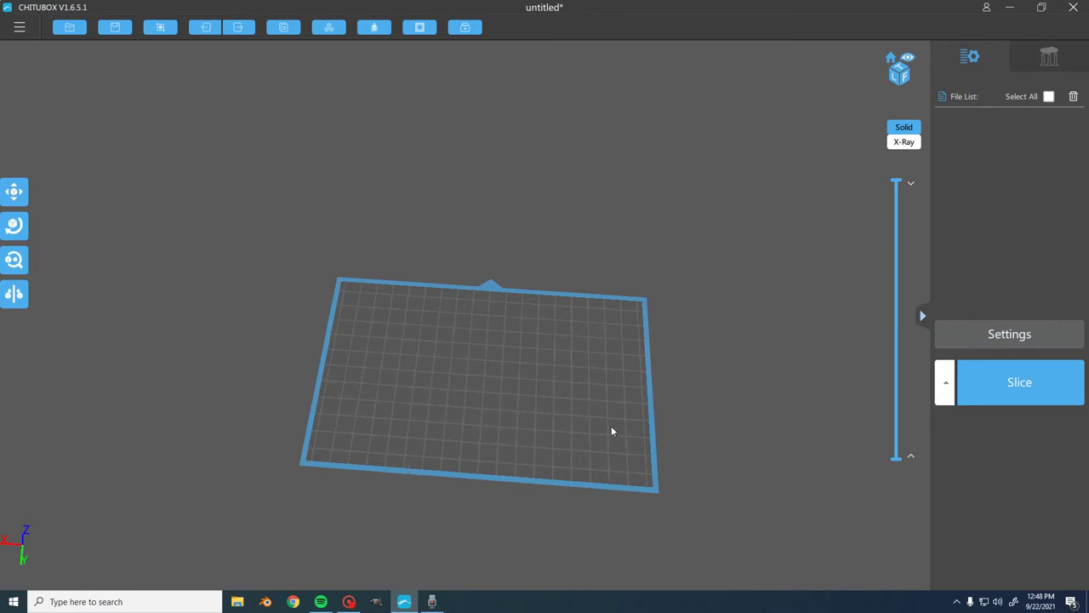
{"action": "scroll", "coordinate": [611, 430], "scroll_direction": "up", "scroll_amount": 3}
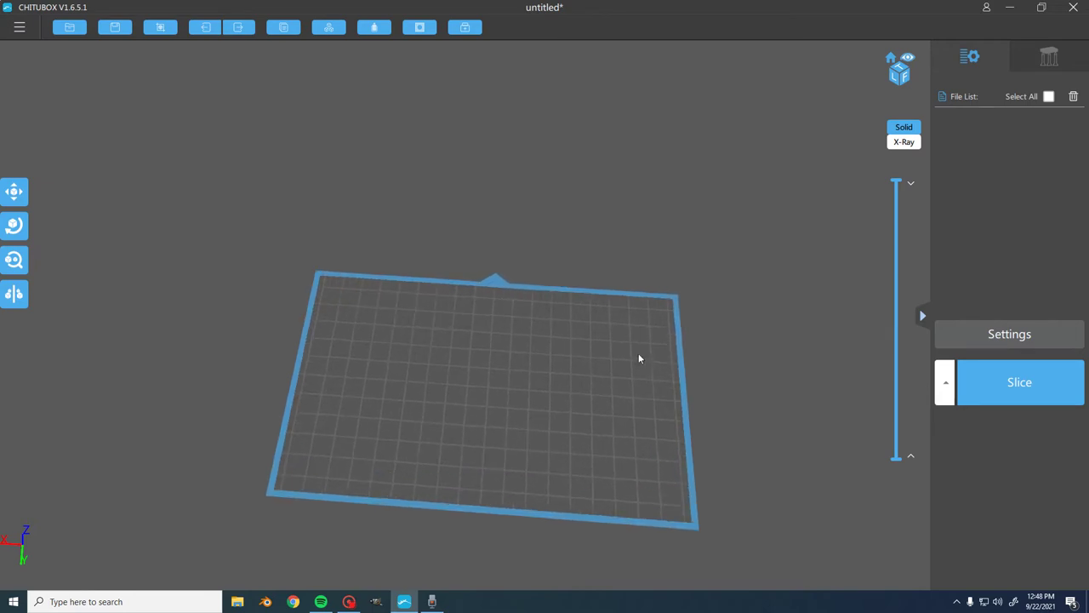
{"action": "left_click_drag", "start_coordinate": [640, 359], "coordinate": [720, 367]}
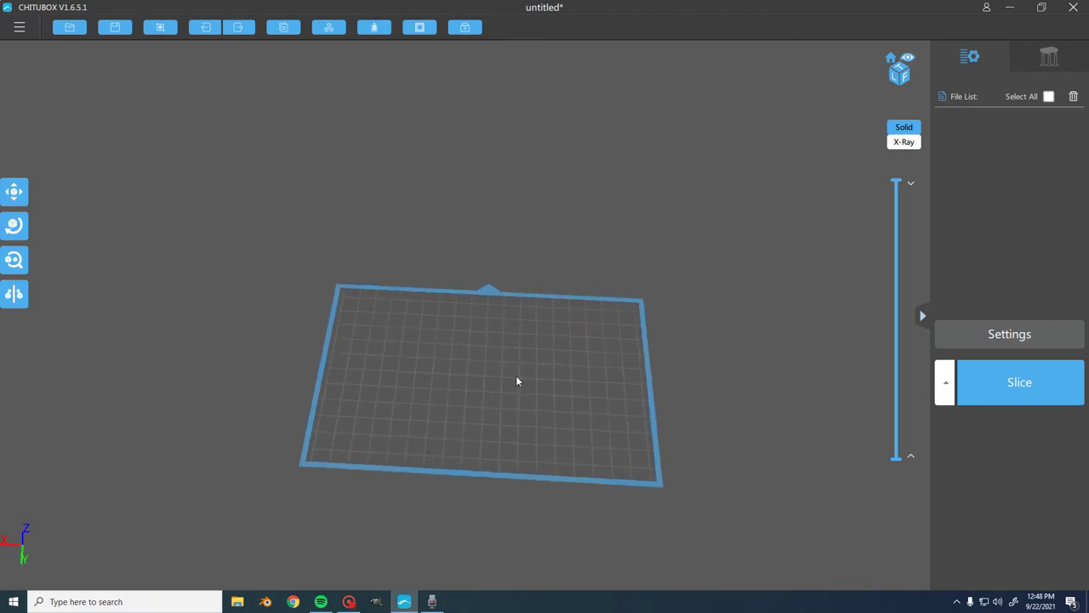
Step: Browse the printer models offered when adding a new printer in the settings, then cancel without adding one
{"action": "left_click", "coordinate": [1008, 335]}
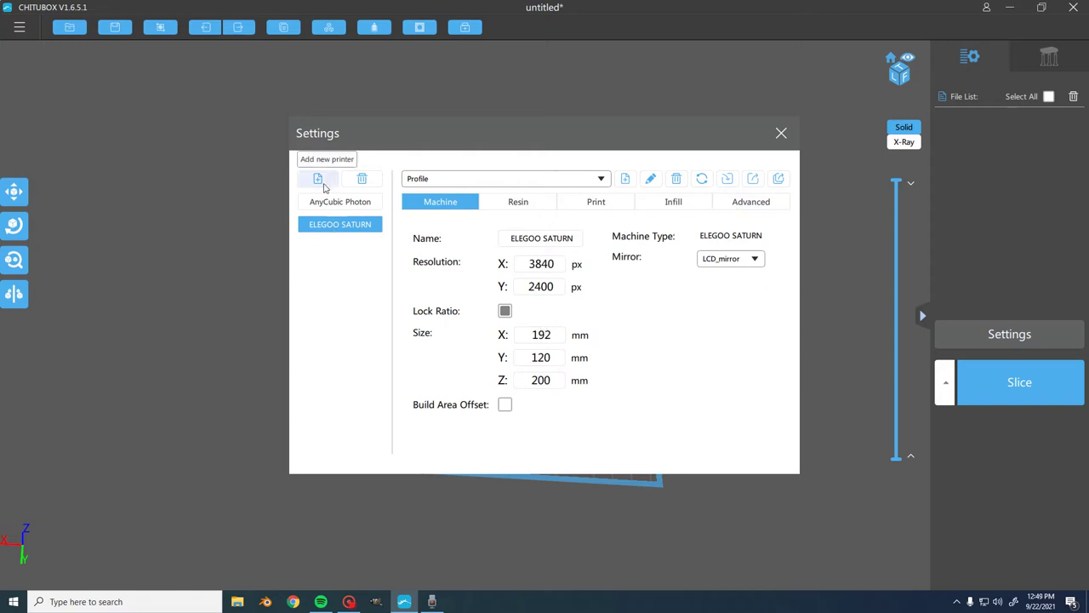
{"action": "left_click", "coordinate": [323, 186]}
{"action": "scroll", "coordinate": [608, 300], "scroll_direction": "down", "scroll_amount": 1}
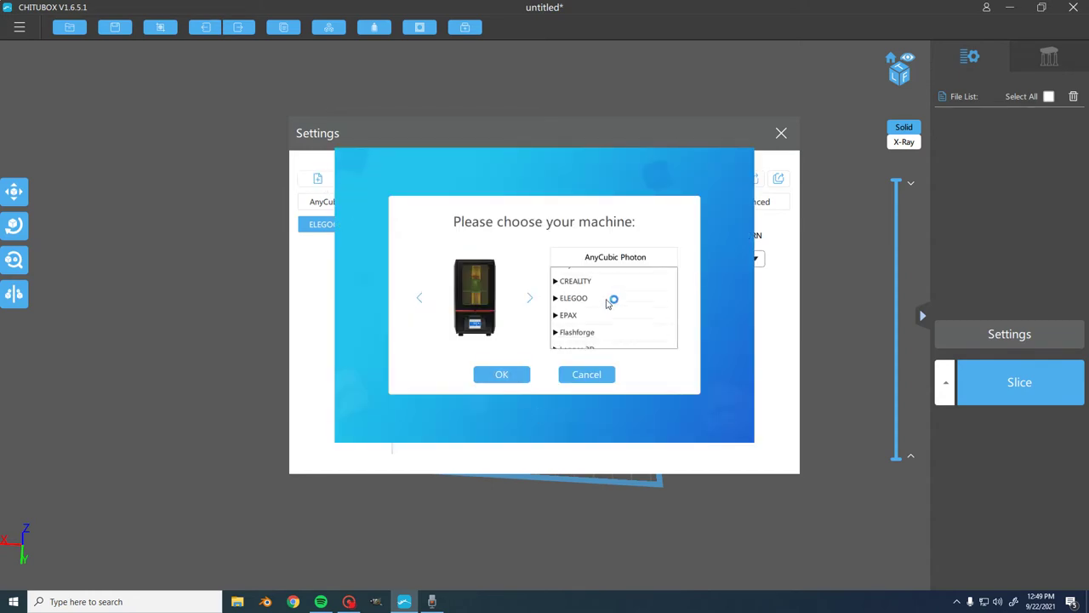
{"action": "scroll", "coordinate": [638, 313], "scroll_direction": "down", "scroll_amount": 5}
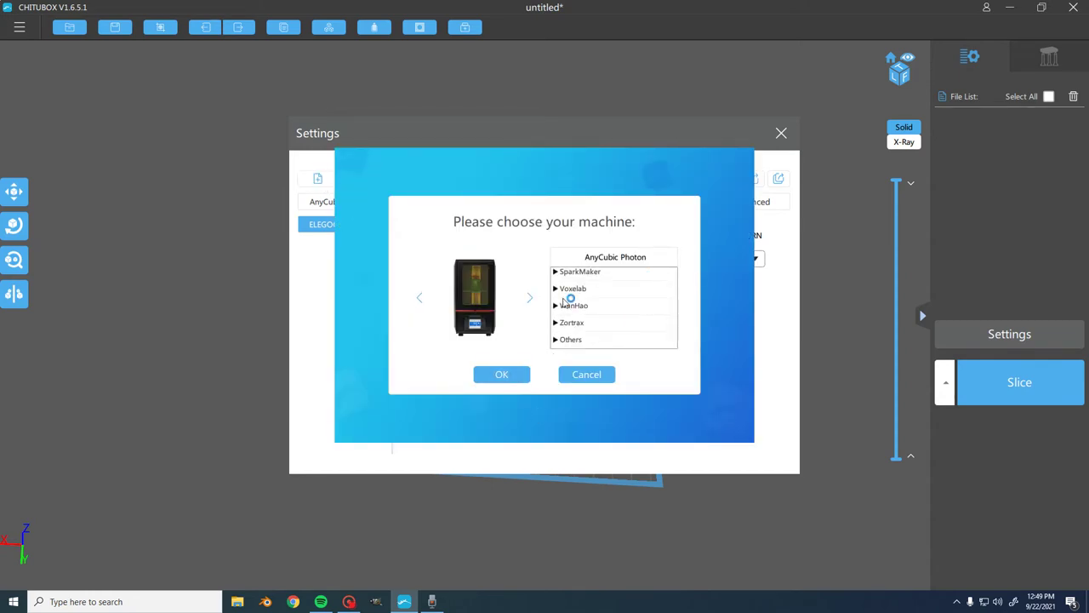
{"action": "left_click", "coordinate": [530, 298]}
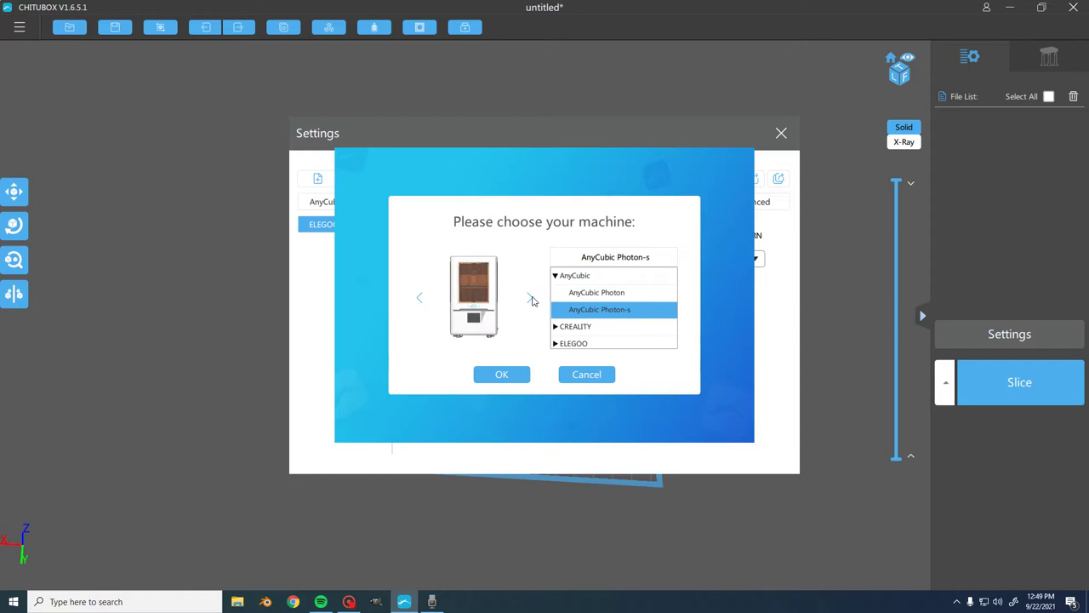
{"action": "left_click", "coordinate": [530, 299]}
{"action": "left_click", "coordinate": [530, 299]}
{"action": "left_click", "coordinate": [531, 299]}
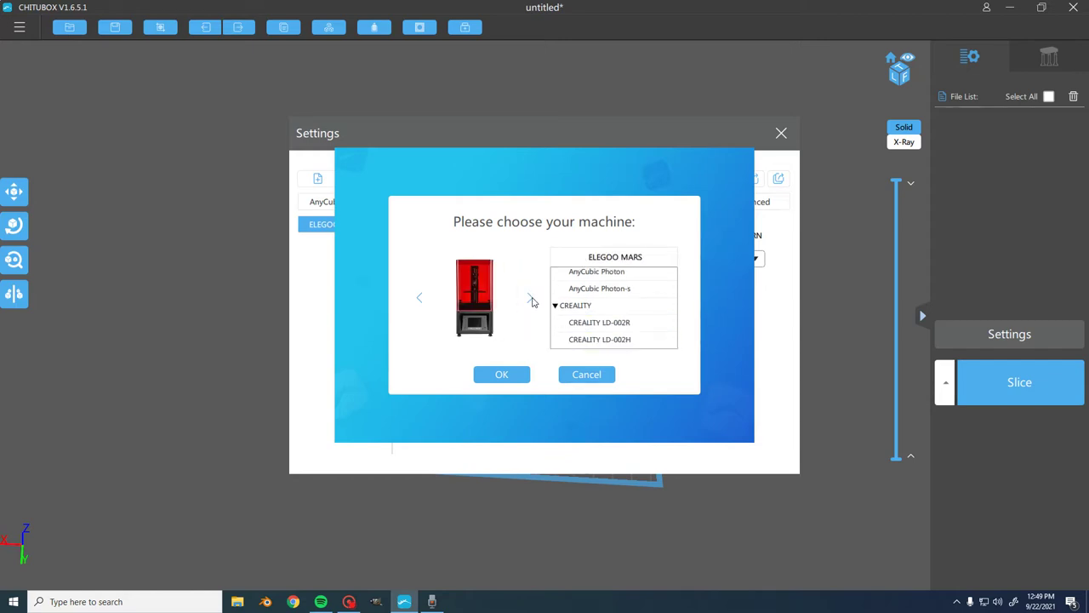
{"action": "left_click", "coordinate": [530, 299]}
{"action": "left_click", "coordinate": [531, 299]}
{"action": "left_click", "coordinate": [531, 299]}
{"action": "left_click", "coordinate": [531, 299]}
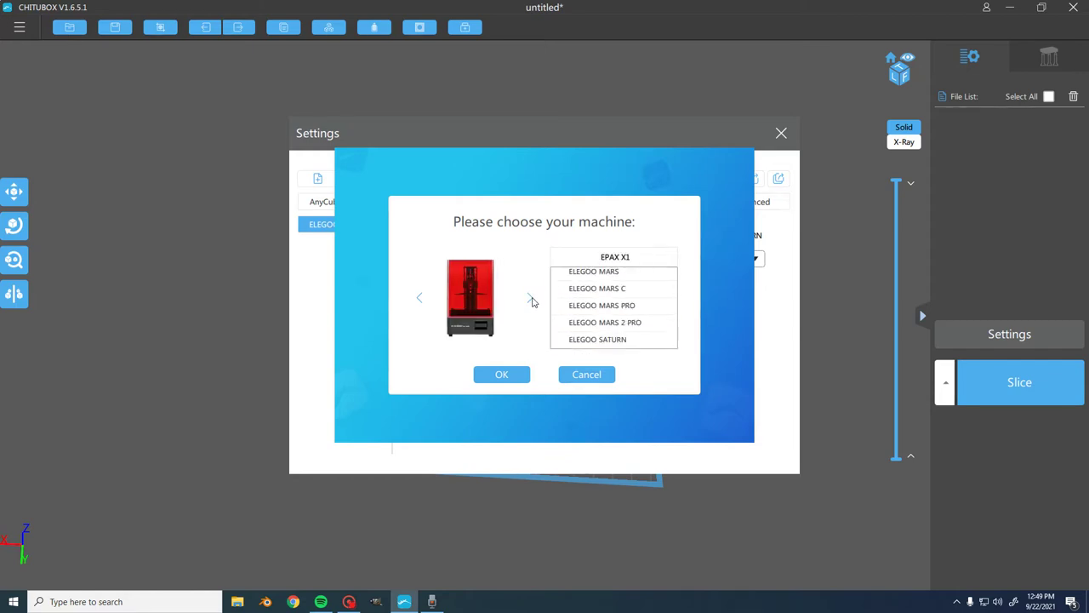
{"action": "scroll", "coordinate": [619, 335], "scroll_direction": "up", "scroll_amount": 4}
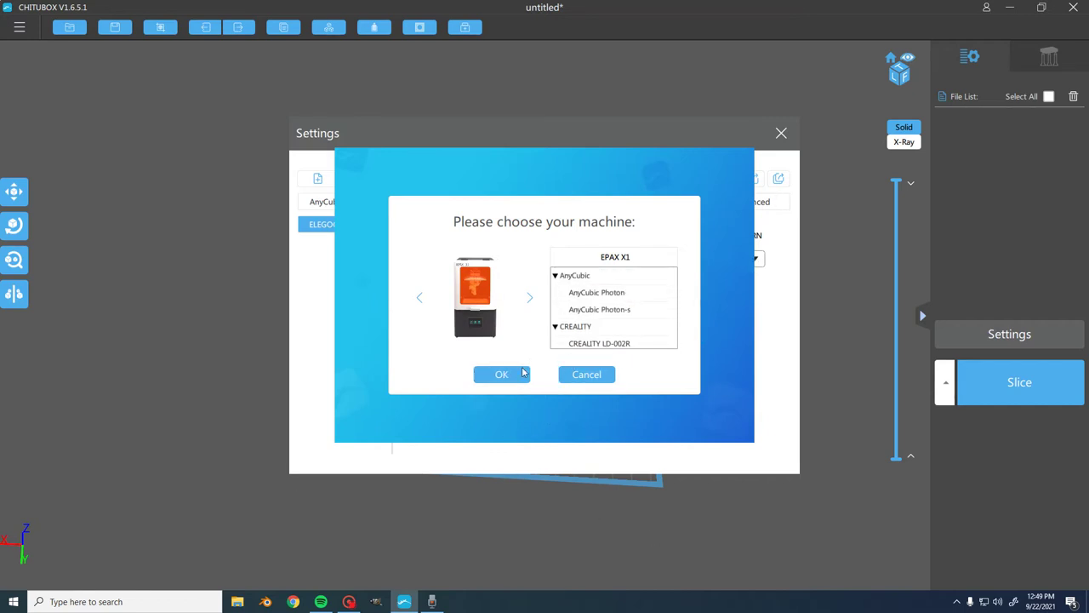
{"action": "left_click", "coordinate": [585, 374]}
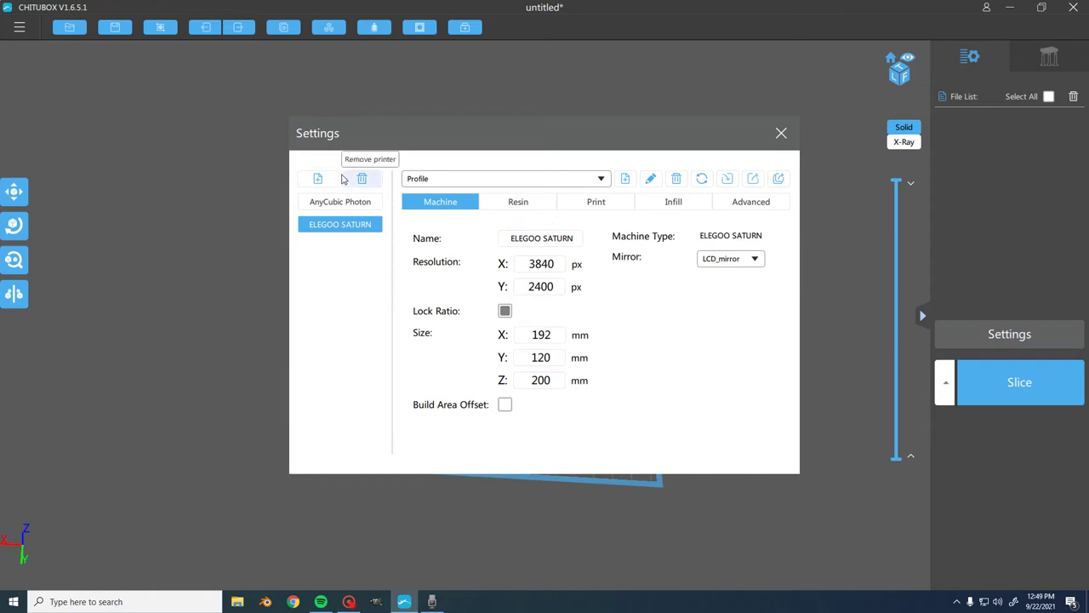
Step: Compare the AnyCubic Photon and ELEGOO SATURN machine settings, keeping ELEGOO SATURN as the active printer
{"action": "left_click", "coordinate": [333, 204]}
{"action": "left_click", "coordinate": [330, 228]}
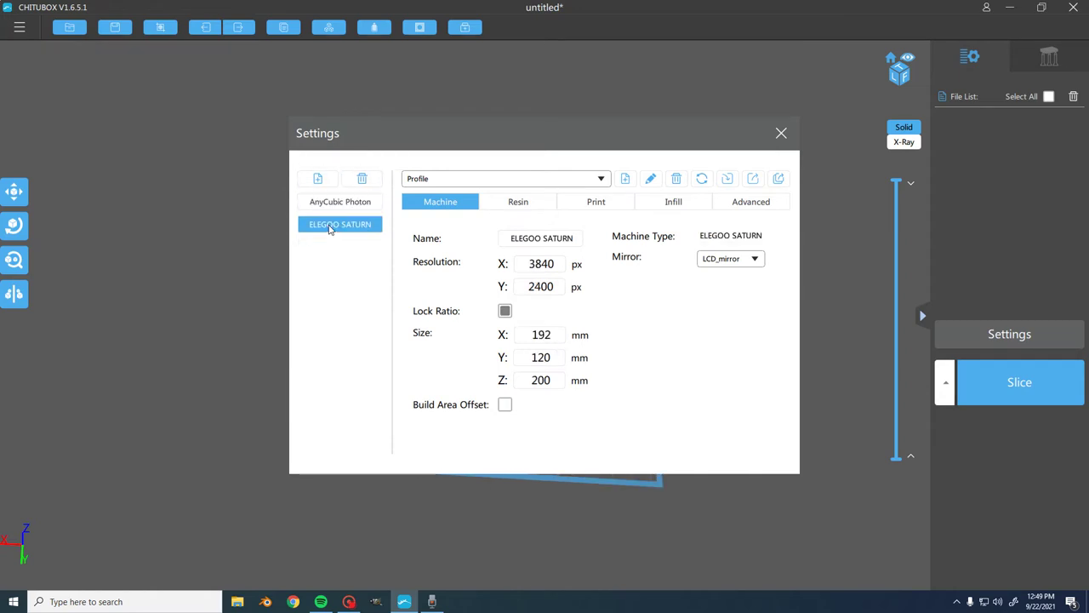
{"action": "left_click", "coordinate": [335, 202]}
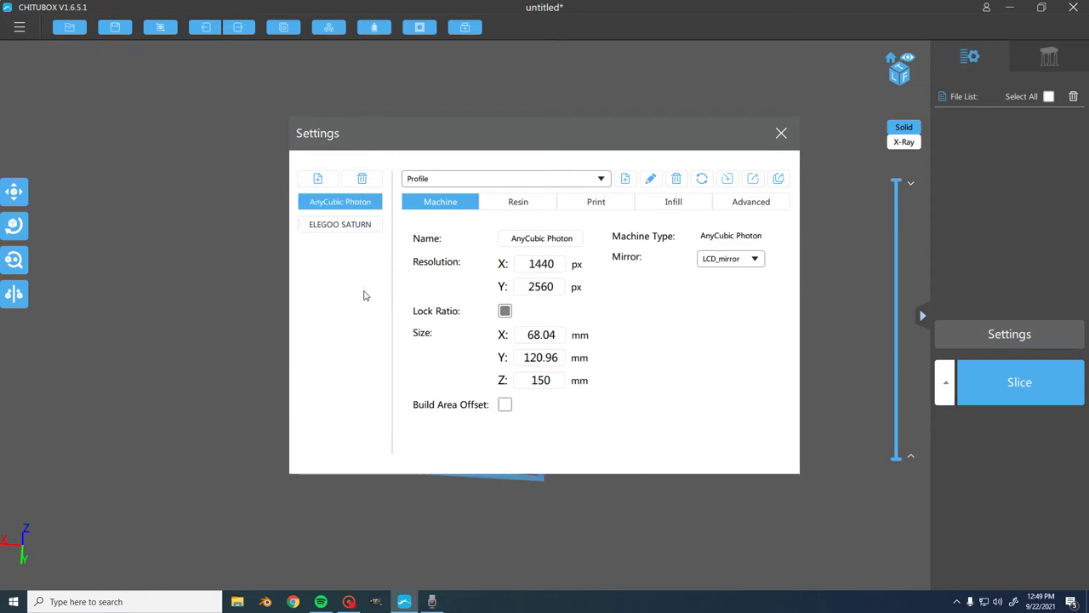
{"action": "left_click", "coordinate": [344, 228]}
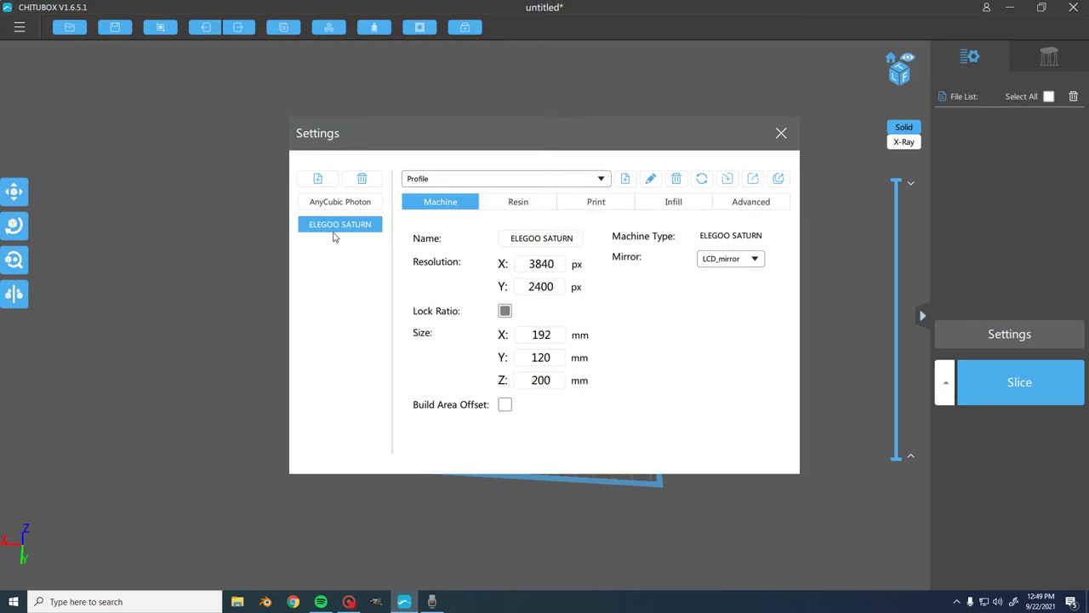
{"action": "left_click", "coordinate": [781, 135]}
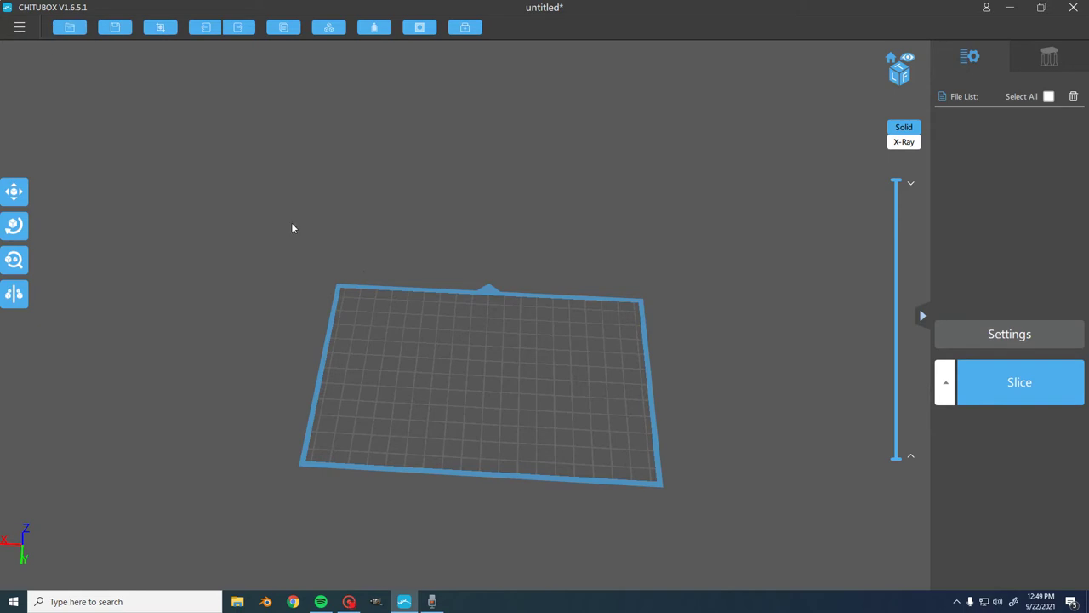
Step: Load moolayemberFIX.stl from the moon folder and accept scaling the too-small model to fit the build volume
{"action": "left_click", "coordinate": [70, 28]}
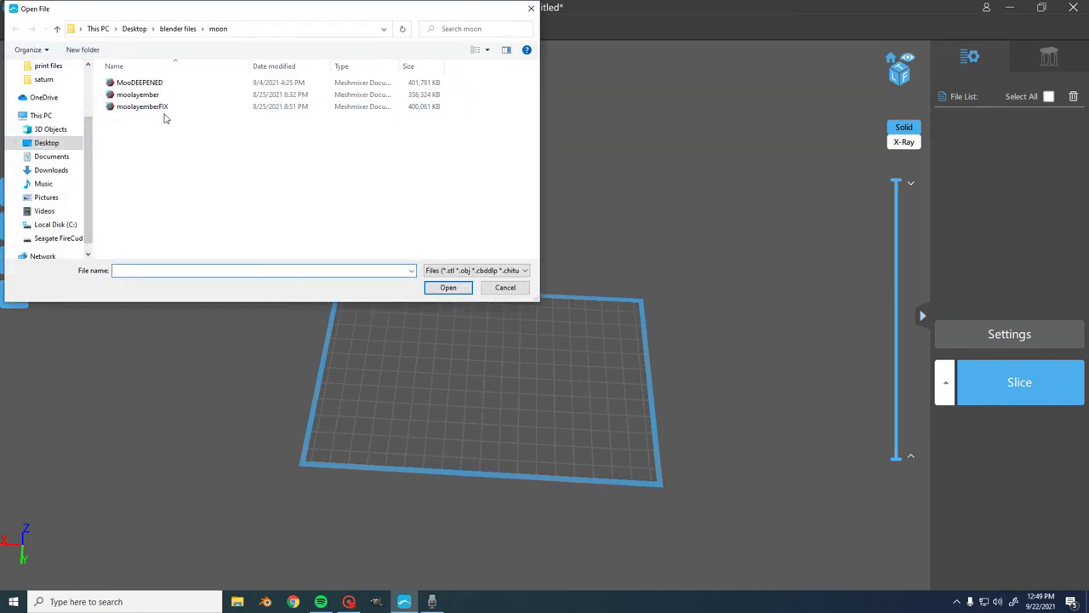
{"action": "left_click", "coordinate": [155, 108]}
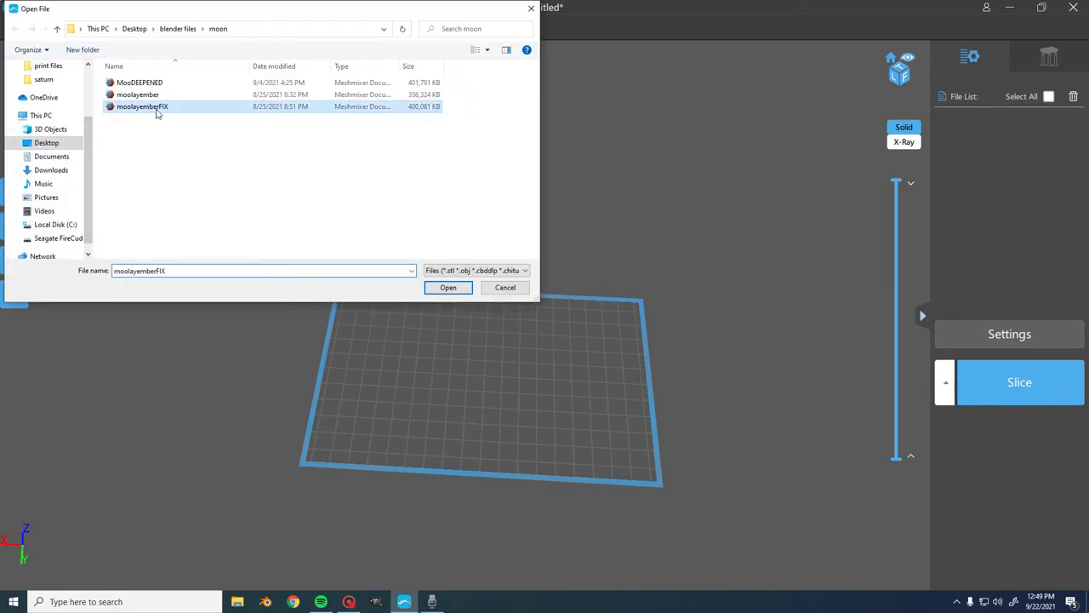
{"action": "left_click", "coordinate": [439, 289]}
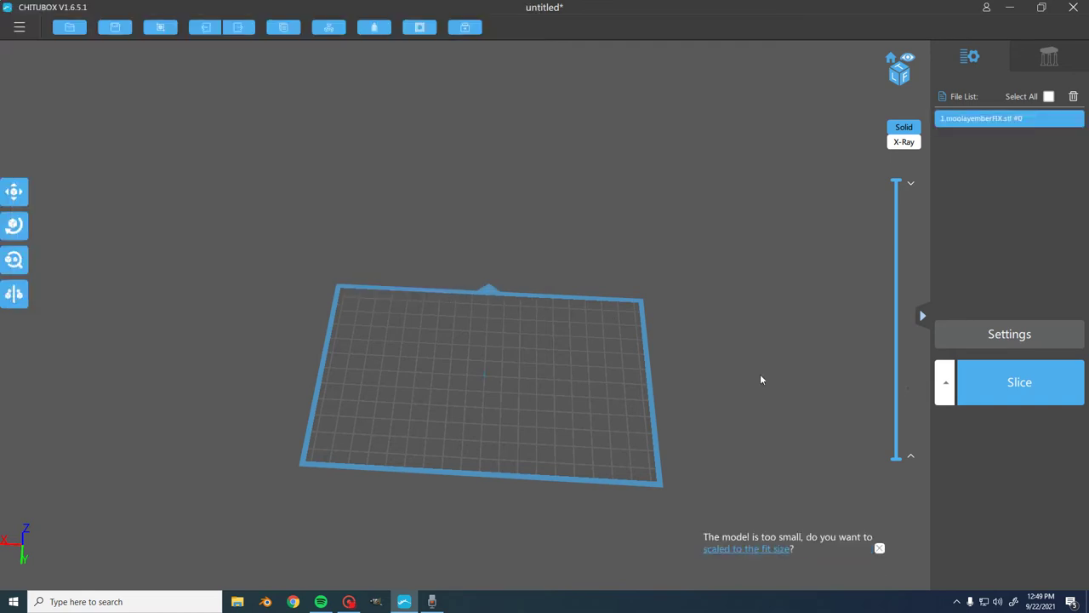
{"action": "left_click", "coordinate": [761, 548]}
{"action": "left_click_drag", "start_coordinate": [656, 302], "coordinate": [749, 293]}
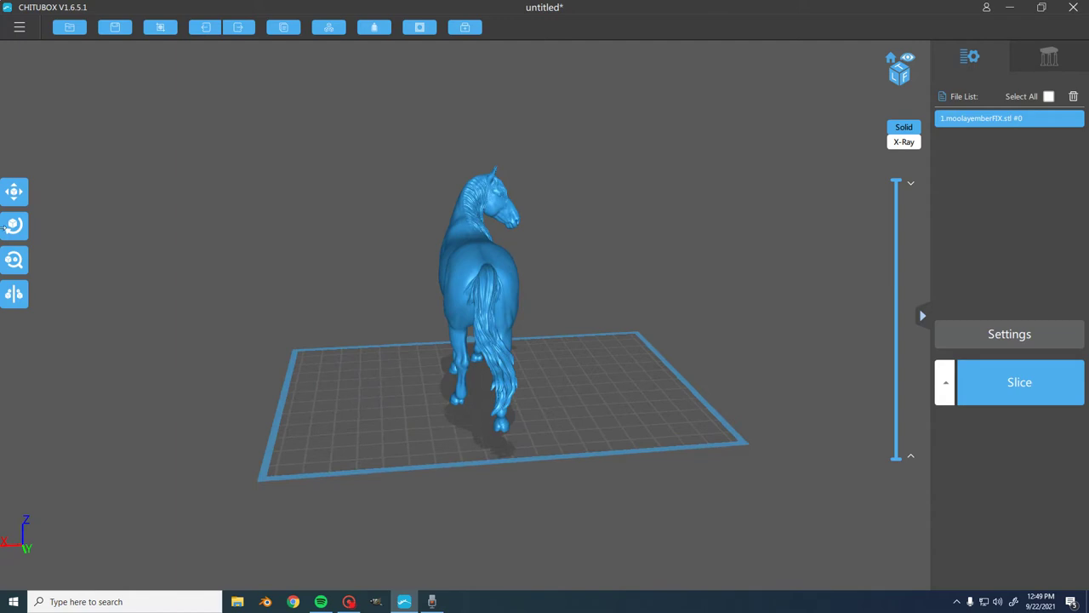
Step: Rotate the horse about the vertical axis so its body runs along the long side of the build plate
{"action": "left_click", "coordinate": [14, 259]}
{"action": "left_click", "coordinate": [14, 226]}
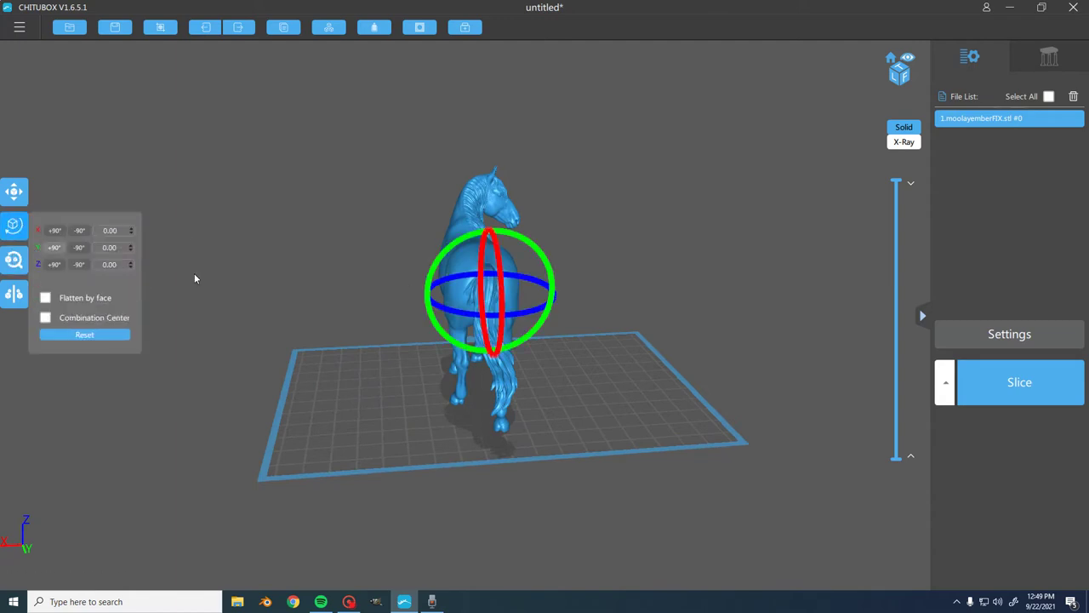
{"action": "left_click_drag", "start_coordinate": [530, 314], "coordinate": [483, 315]}
{"action": "left_click", "coordinate": [725, 245]}
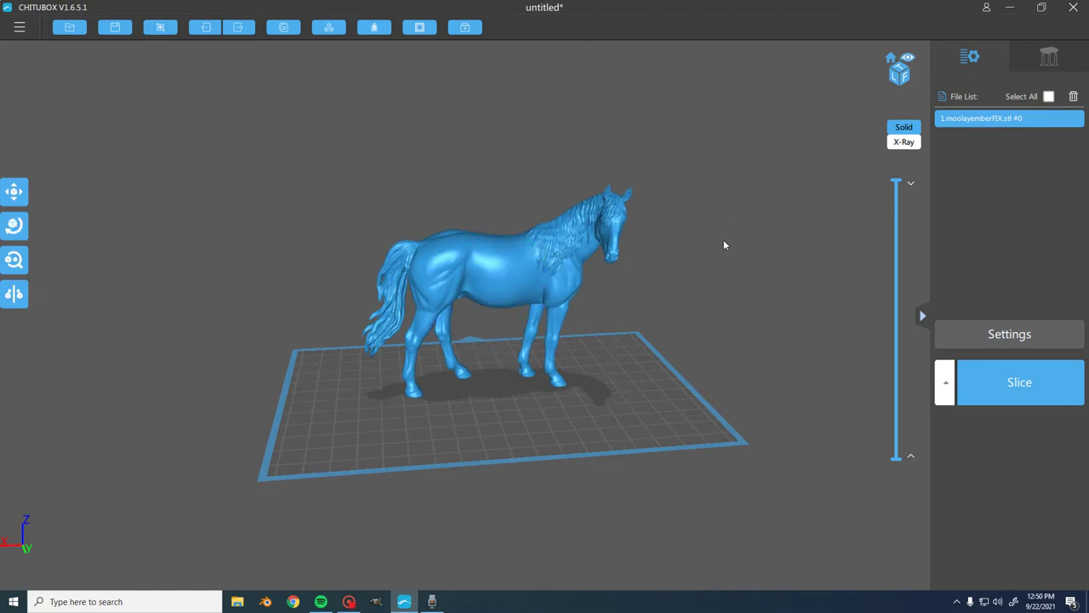
Step: Examine the horse on the build plate close up, from the side and from above
{"action": "scroll", "coordinate": [731, 419], "scroll_direction": "up", "scroll_amount": 4}
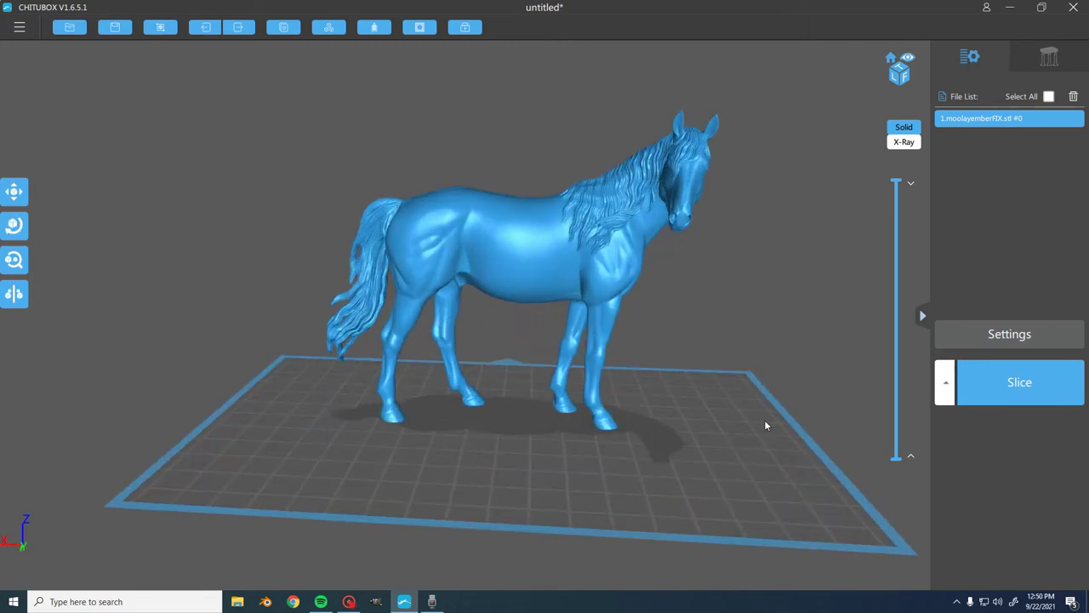
{"action": "scroll", "coordinate": [736, 284], "scroll_direction": "up", "scroll_amount": 6}
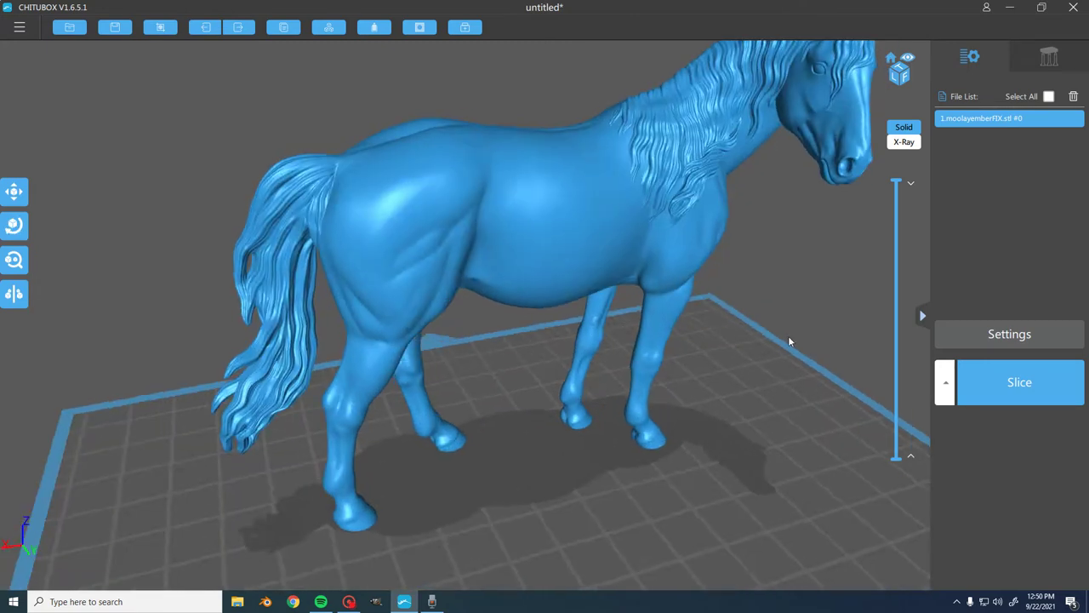
{"action": "scroll", "coordinate": [777, 331], "scroll_direction": "down", "scroll_amount": 6}
{"action": "right_click_drag", "start_coordinate": [781, 377], "coordinate": [799, 237]}
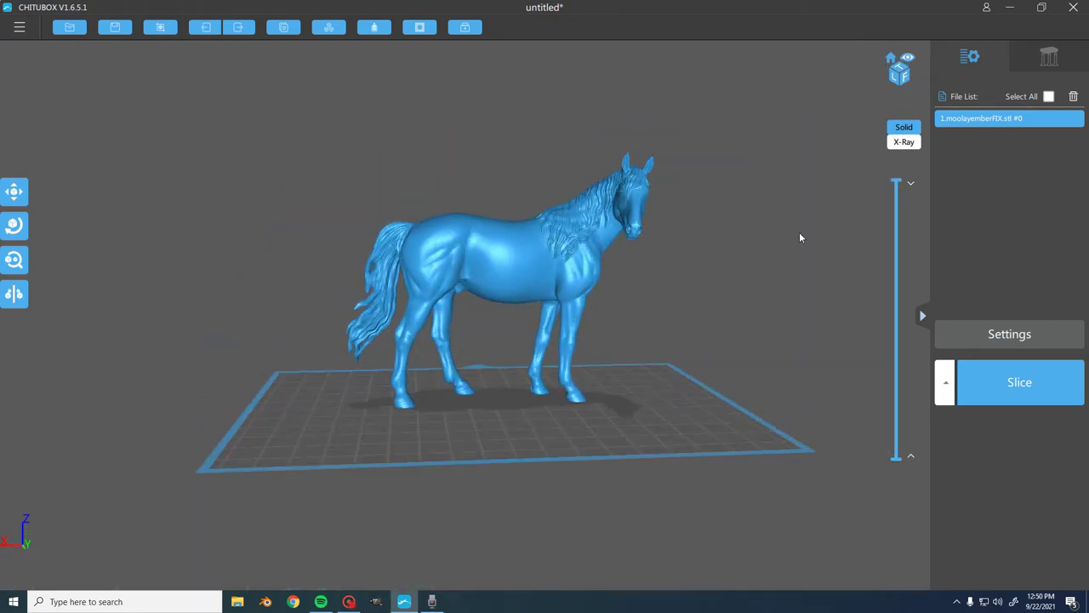
{"action": "scroll", "coordinate": [776, 247], "scroll_direction": "down", "scroll_amount": 2}
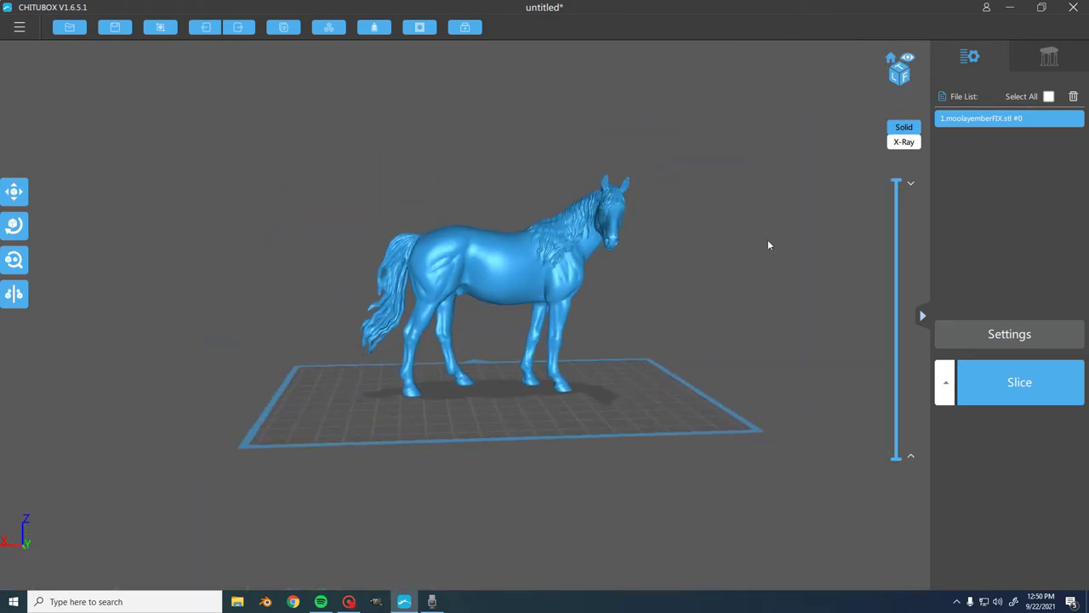
{"action": "right_click_drag", "start_coordinate": [726, 208], "coordinate": [714, 286]}
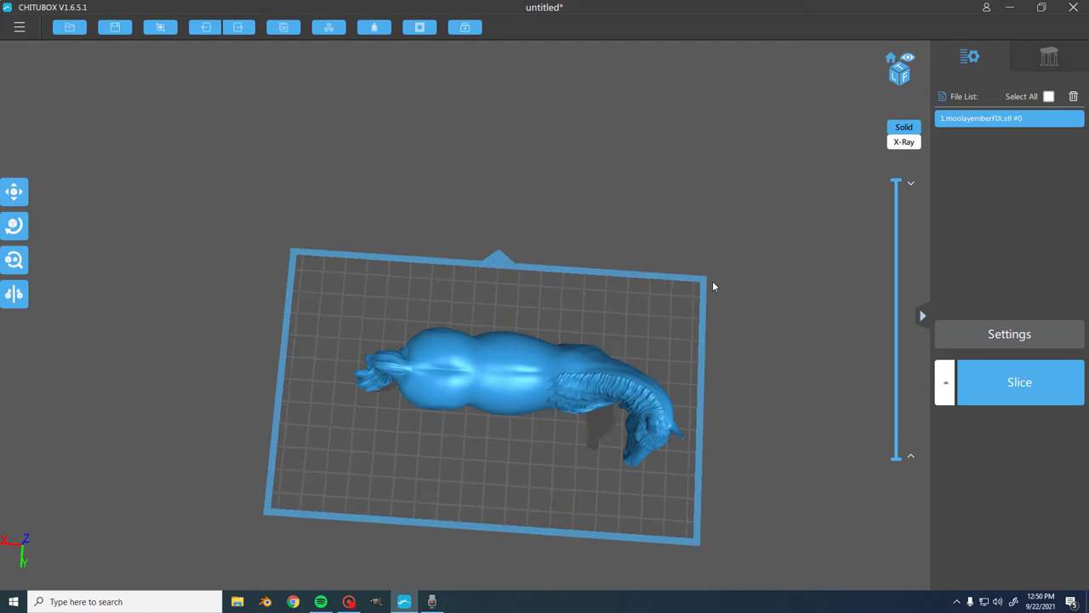
{"action": "right_click_drag", "start_coordinate": [743, 506], "coordinate": [732, 440]}
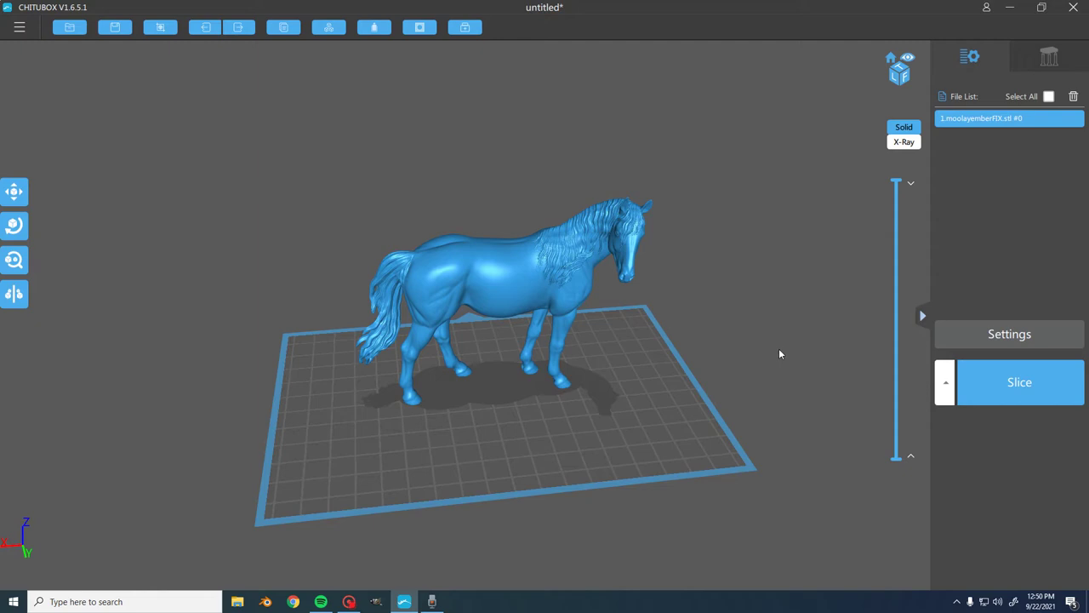
{"action": "scroll", "coordinate": [749, 368], "scroll_direction": "down", "scroll_amount": 3}
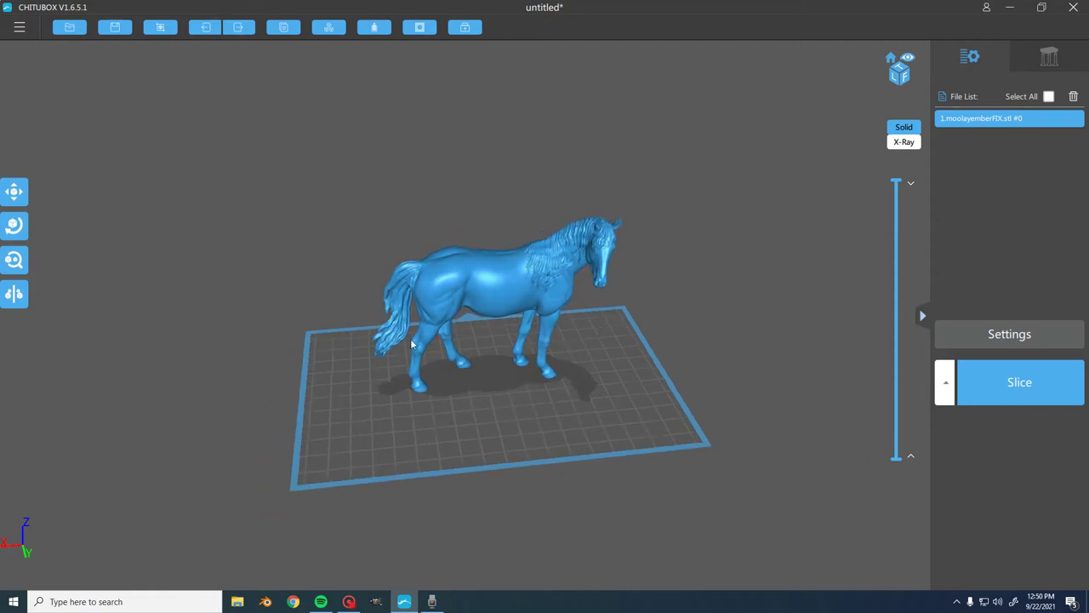
{"action": "right_click_drag", "start_coordinate": [740, 365], "coordinate": [703, 241]}
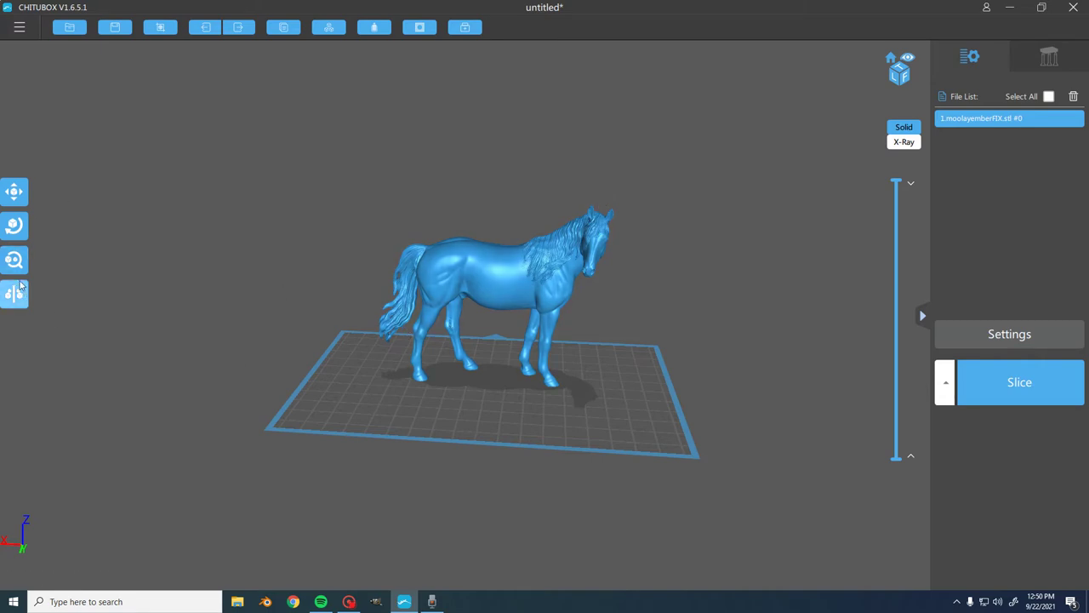
Step: Check the horse's scale settings and shift the model slightly across the build plate
{"action": "left_click", "coordinate": [13, 260]}
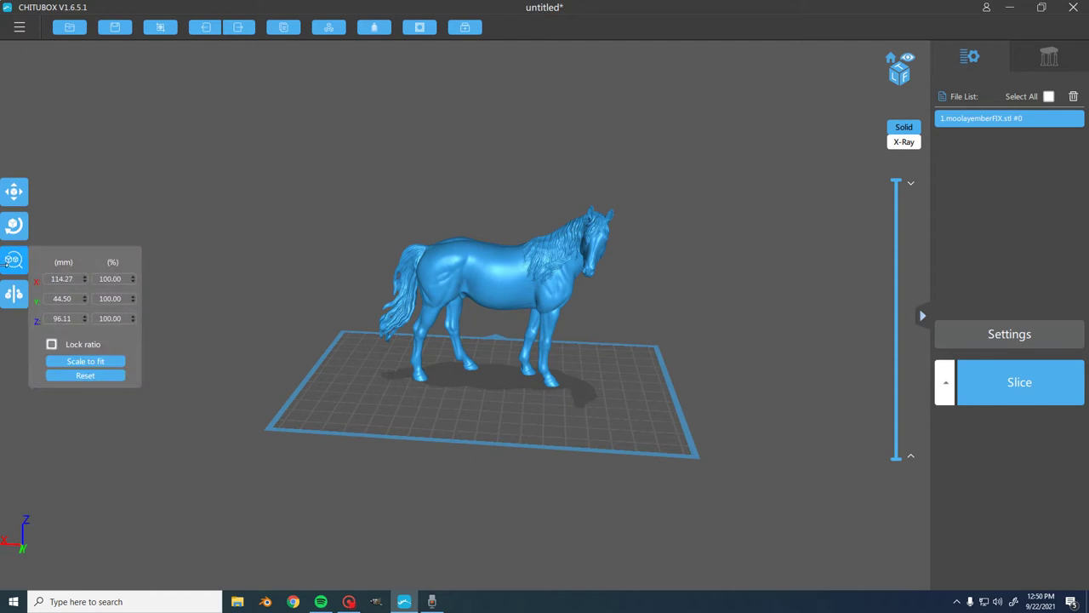
{"action": "left_click", "coordinate": [12, 264]}
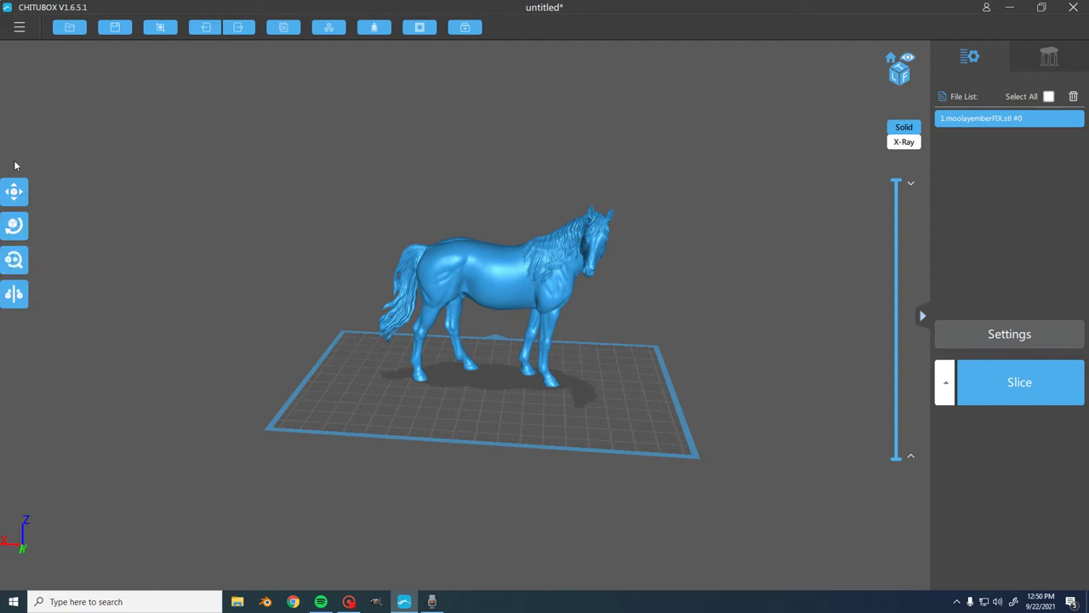
{"action": "left_click_drag", "start_coordinate": [501, 267], "coordinate": [477, 286]}
{"action": "left_click_drag", "start_coordinate": [635, 145], "coordinate": [683, 170]}
Step: Scale the horse down uniformly to 55% on the X, Y and Z axes
{"action": "left_click", "coordinate": [22, 262]}
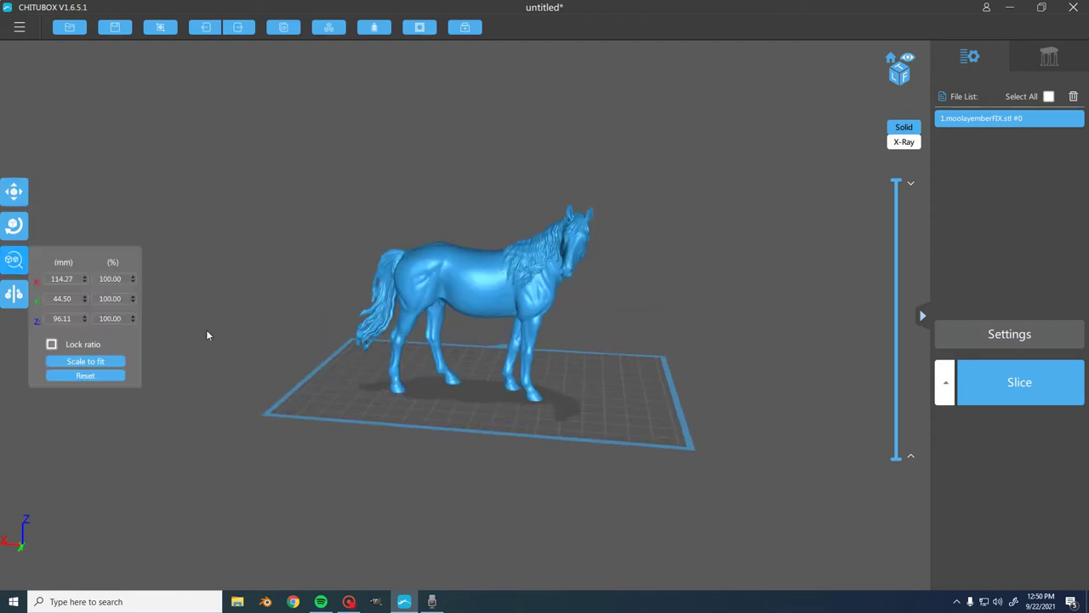
{"action": "scroll", "coordinate": [133, 321], "scroll_direction": "down", "scroll_amount": 20}
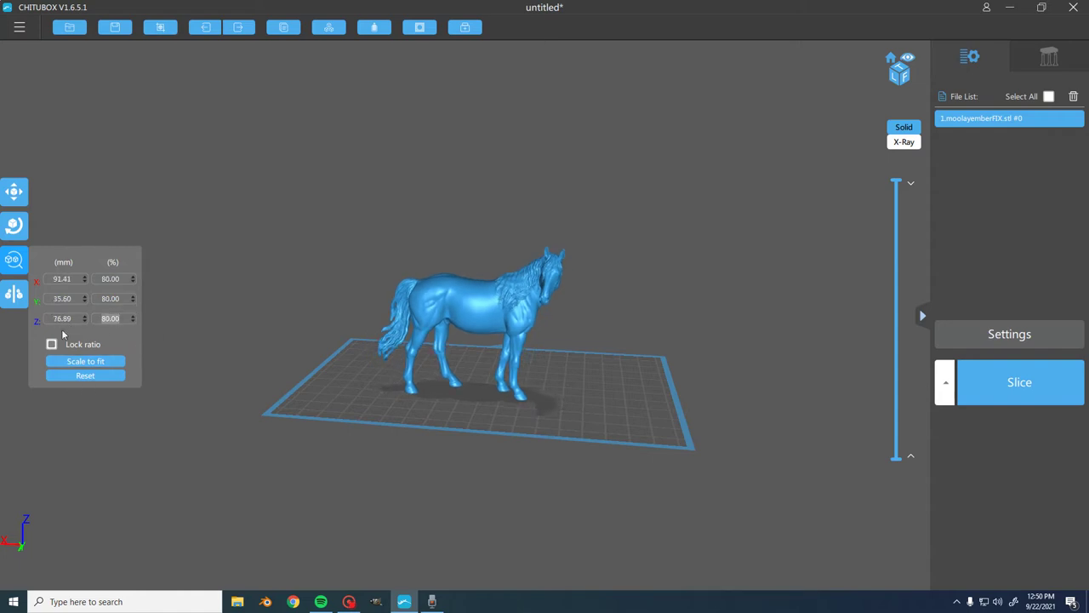
{"action": "scroll", "coordinate": [133, 320], "scroll_direction": "down", "scroll_amount": 5}
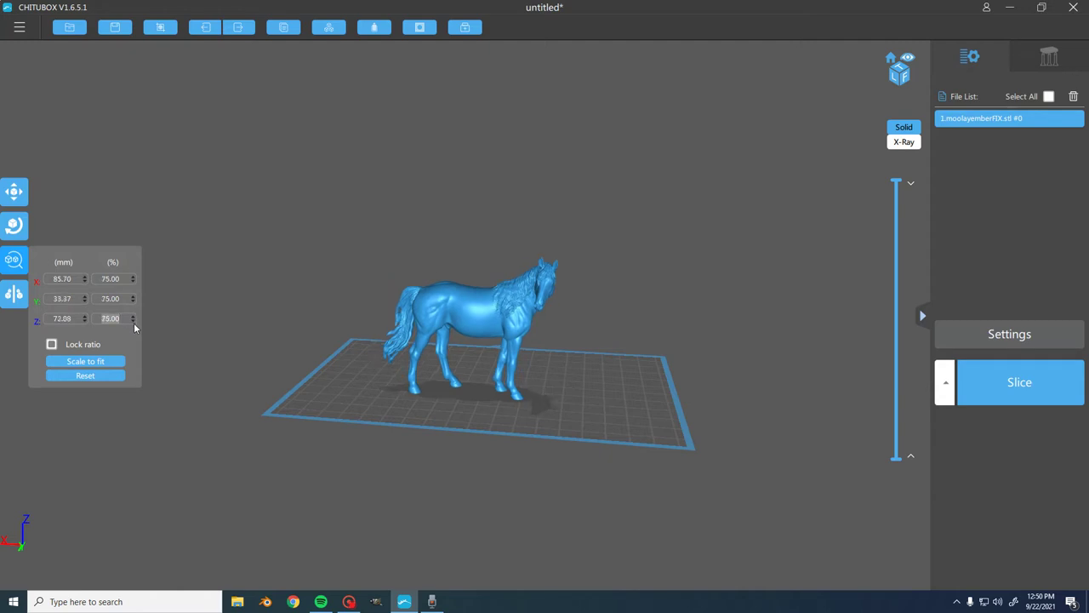
{"action": "scroll", "coordinate": [133, 321], "scroll_direction": "up", "scroll_amount": 15}
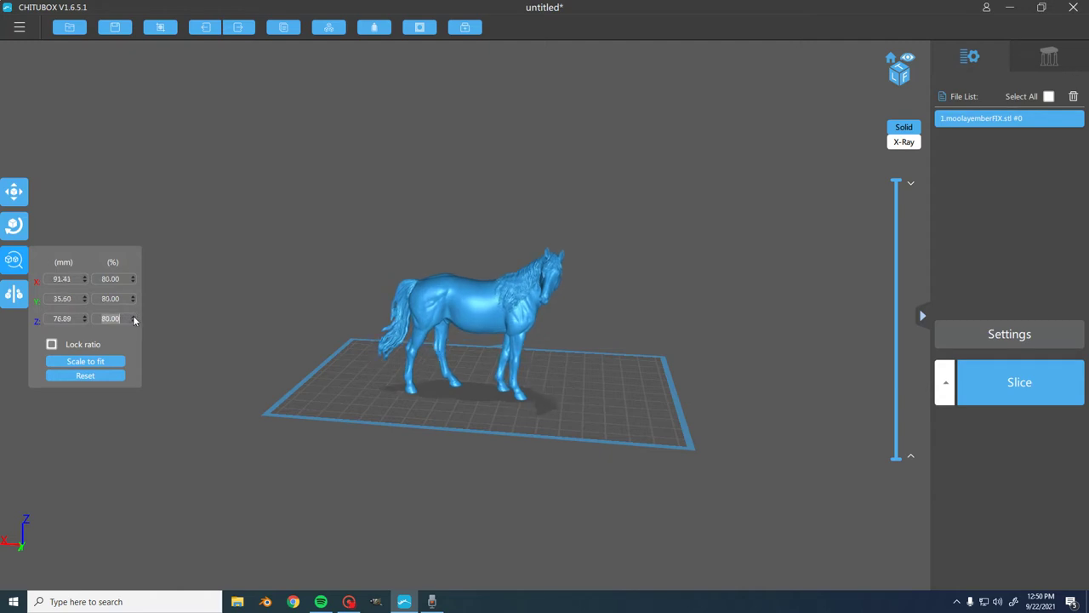
{"action": "scroll", "coordinate": [134, 320], "scroll_direction": "down", "scroll_amount": 20}
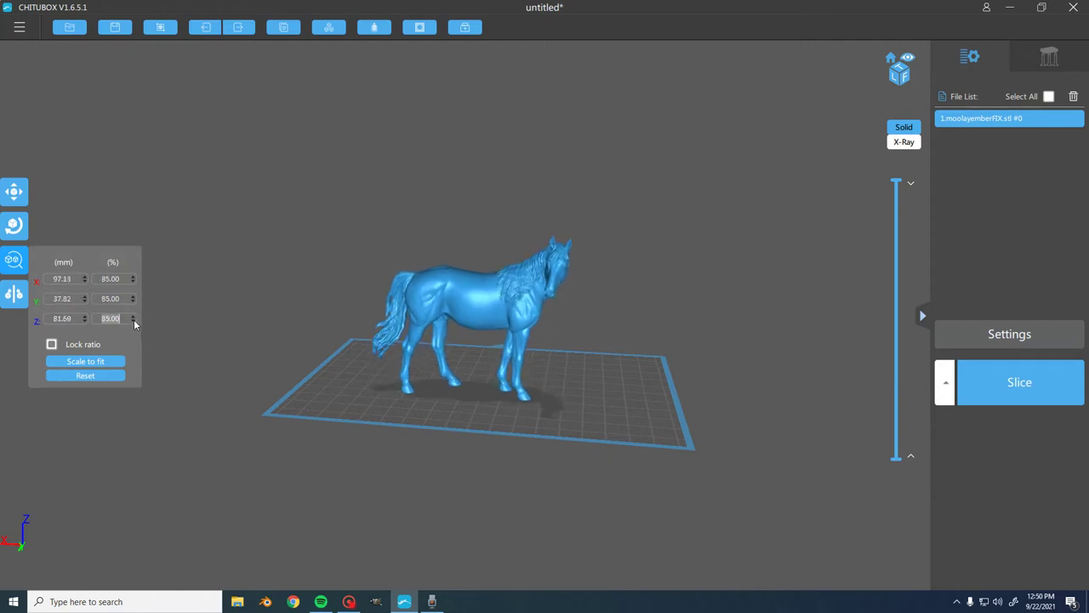
{"action": "scroll", "coordinate": [134, 319], "scroll_direction": "down", "scroll_amount": 15}
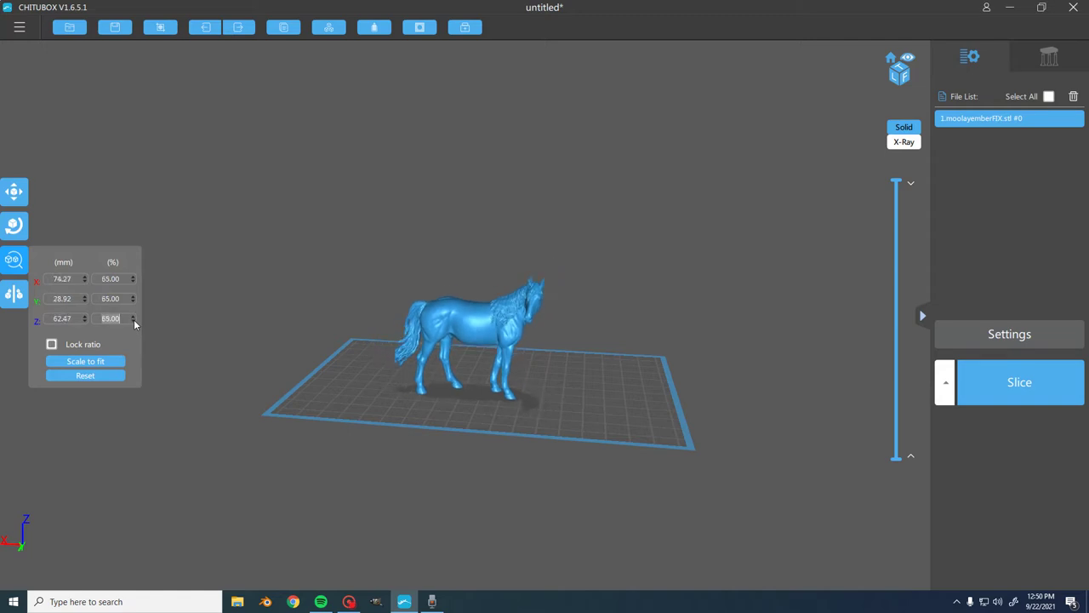
{"action": "scroll", "coordinate": [683, 433], "scroll_direction": "up", "scroll_amount": 10}
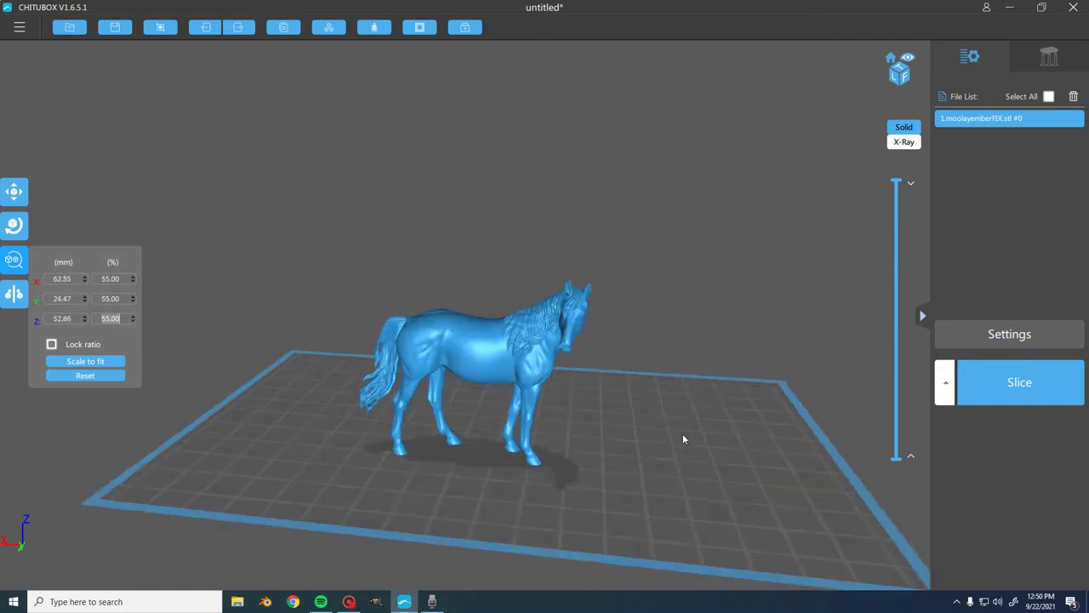
Step: Examine the scaled horse's placement on the build plate from above and from underneath
{"action": "left_click_drag", "start_coordinate": [577, 138], "coordinate": [670, 447]}
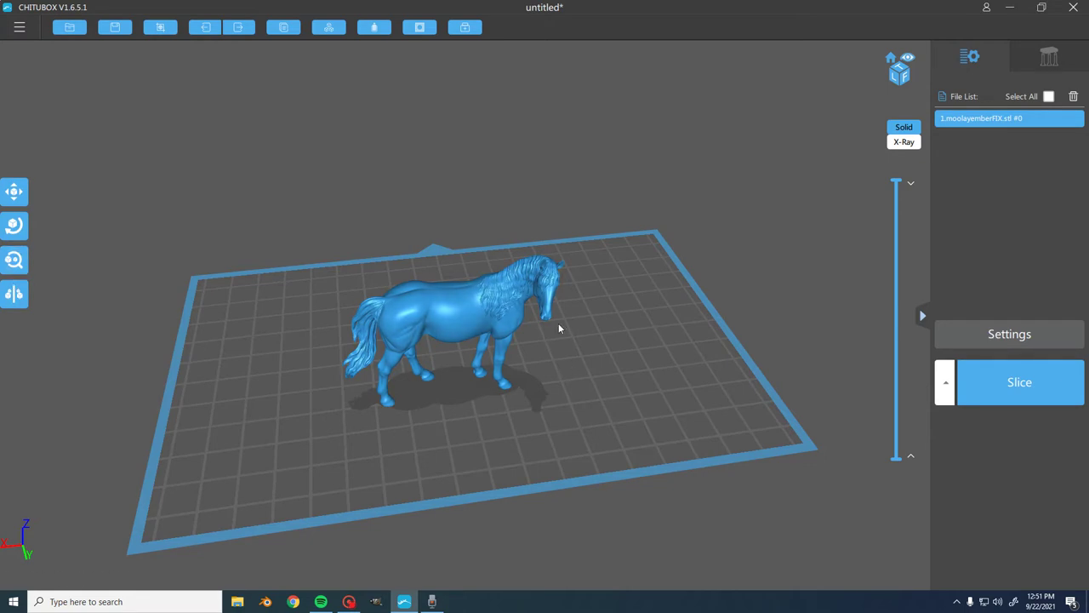
{"action": "mouse_move", "coordinate": [611, 428]}
{"action": "right_mouse_down"}
{"action": "mouse_move", "coordinate": [644, 471]}
{"action": "mouse_move", "coordinate": [613, 368]}
{"action": "mouse_move", "coordinate": [452, 353]}
{"action": "mouse_move", "coordinate": [608, 440]}
{"action": "right_mouse_up"}
{"action": "scroll", "coordinate": [607, 440], "scroll_direction": "down", "scroll_amount": 3}
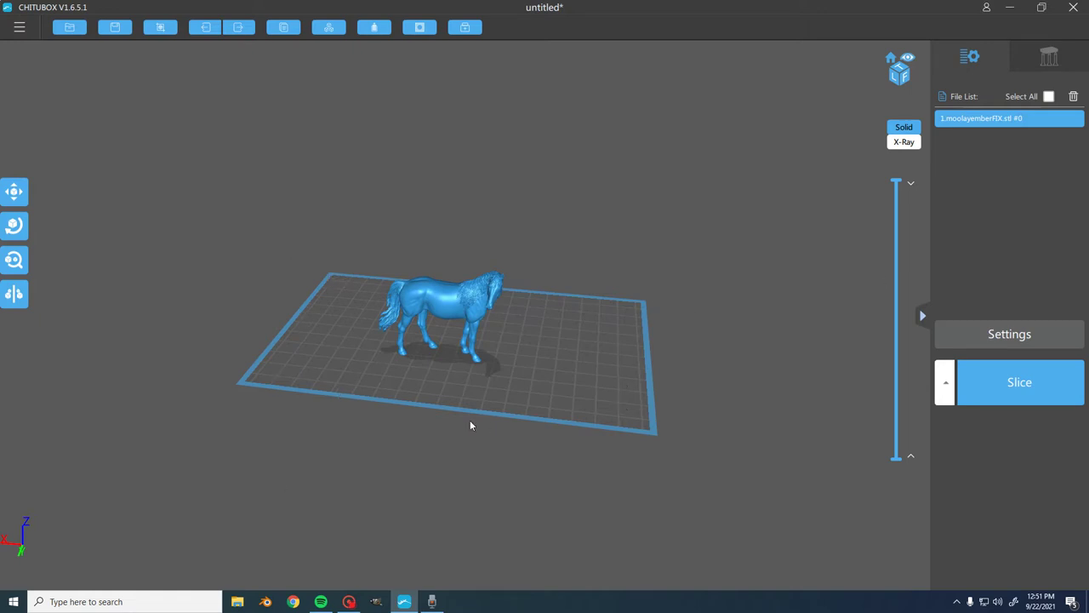
{"action": "left_click_drag", "start_coordinate": [513, 228], "coordinate": [540, 422]}
{"action": "left_click_drag", "start_coordinate": [537, 494], "coordinate": [515, 362]}
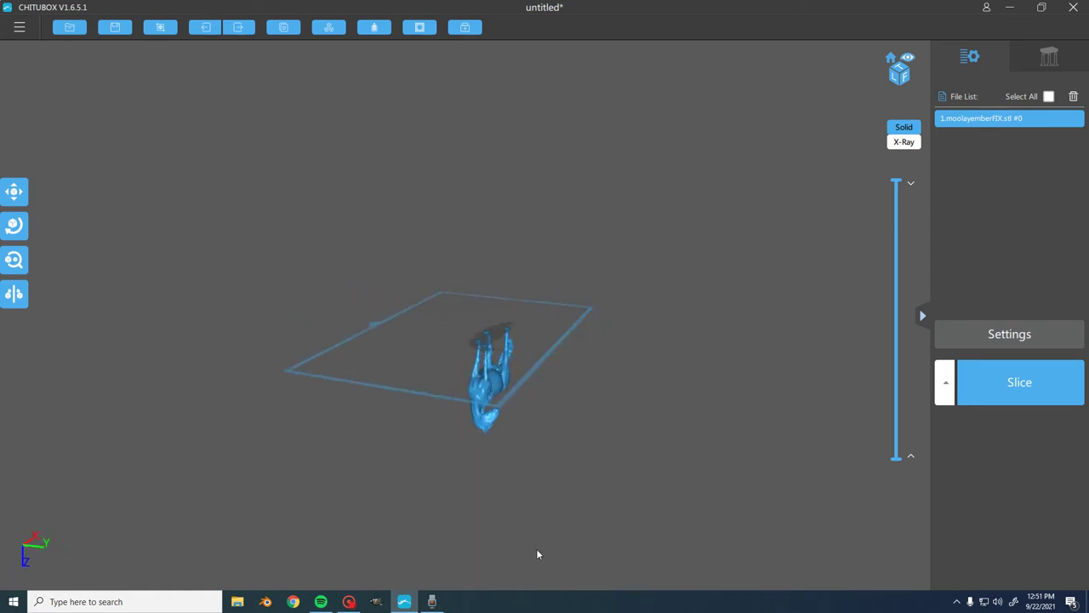
{"action": "left_click_drag", "start_coordinate": [416, 469], "coordinate": [679, 469]}
{"action": "scroll", "coordinate": [482, 345], "scroll_direction": "up", "scroll_amount": 3}
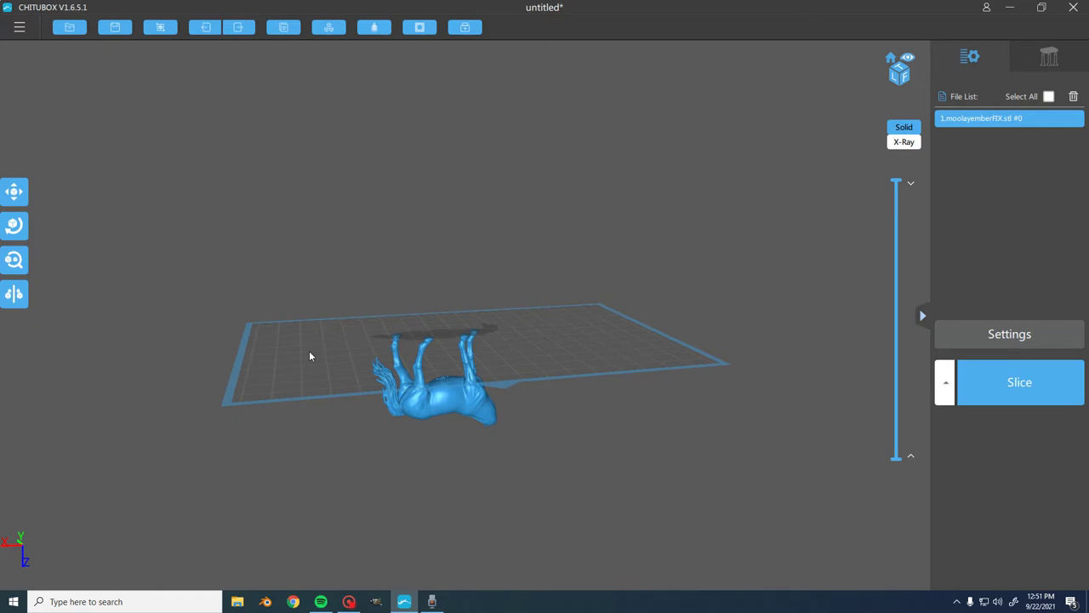
{"action": "scroll", "coordinate": [520, 368], "scroll_direction": "up", "scroll_amount": 4}
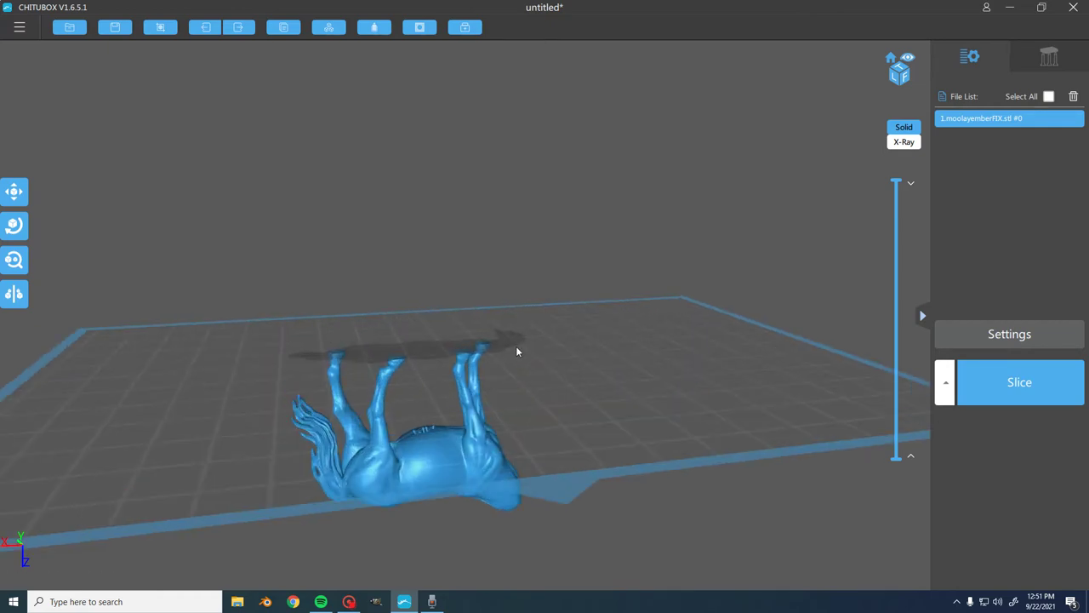
{"action": "scroll", "coordinate": [485, 347], "scroll_direction": "down", "scroll_amount": 2}
{"action": "scroll", "coordinate": [497, 298], "scroll_direction": "down", "scroll_amount": 2}
{"action": "scroll", "coordinate": [540, 247], "scroll_direction": "down", "scroll_amount": 2}
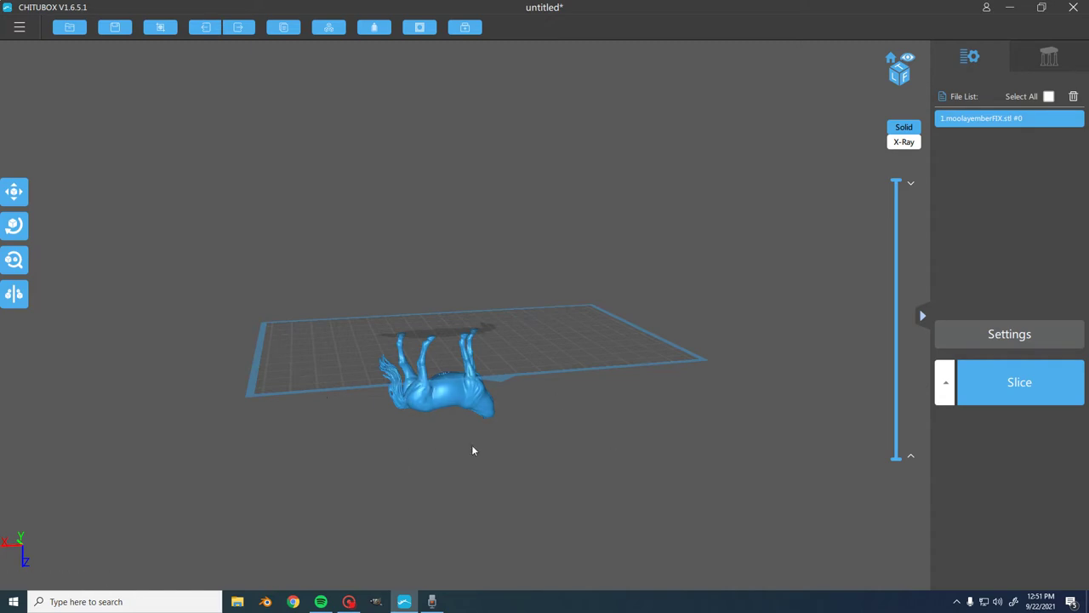
Step: Return to an upright side view and inspect how the horse's hooves stand on the build plate
{"action": "left_click_drag", "start_coordinate": [473, 446], "coordinate": [531, 335]}
{"action": "scroll", "coordinate": [530, 335], "scroll_direction": "up", "scroll_amount": 2}
{"action": "scroll", "coordinate": [530, 339], "scroll_direction": "up", "scroll_amount": 5}
{"action": "left_click_drag", "start_coordinate": [571, 377], "coordinate": [856, 238]}
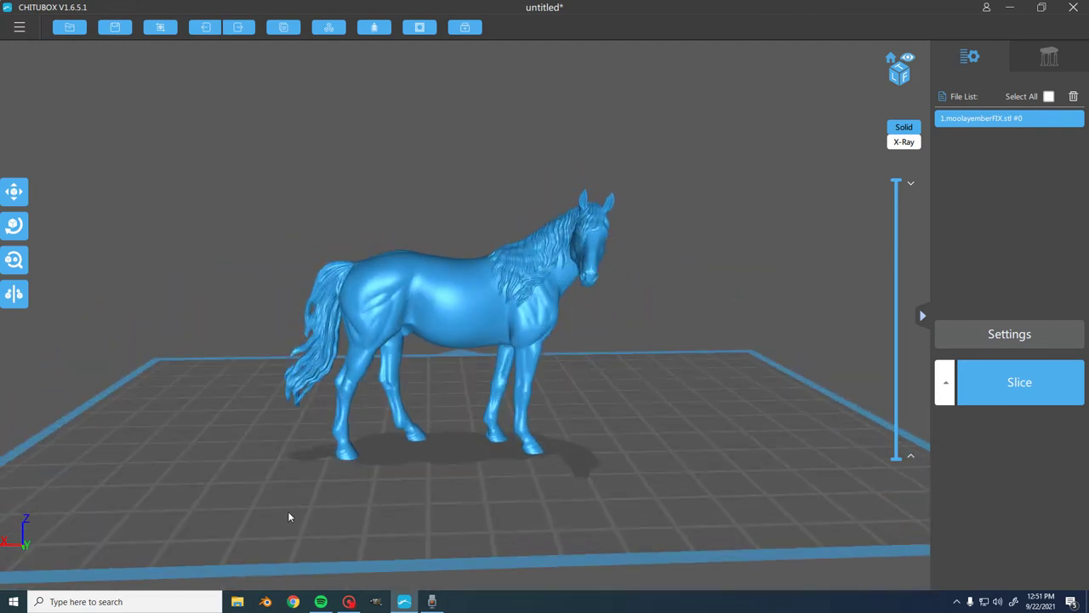
{"action": "left_click_drag", "start_coordinate": [714, 357], "coordinate": [719, 422]}
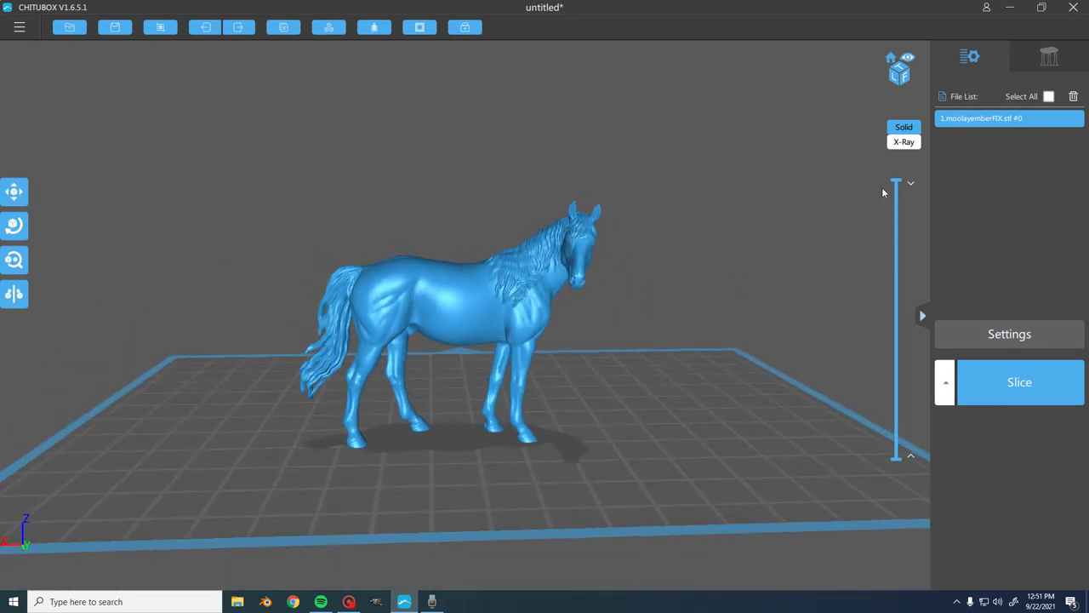
Step: Preview the horse's layers from the full model down to the hooves, then restore the full-height view
{"action": "mouse_move", "coordinate": [896, 180]}
{"action": "left_mouse_down"}
{"action": "mouse_move", "coordinate": [896, 207]}
{"action": "mouse_move", "coordinate": [896, 180]}
{"action": "left_mouse_up"}
{"action": "scroll", "coordinate": [775, 244], "scroll_direction": "up", "scroll_amount": 5}
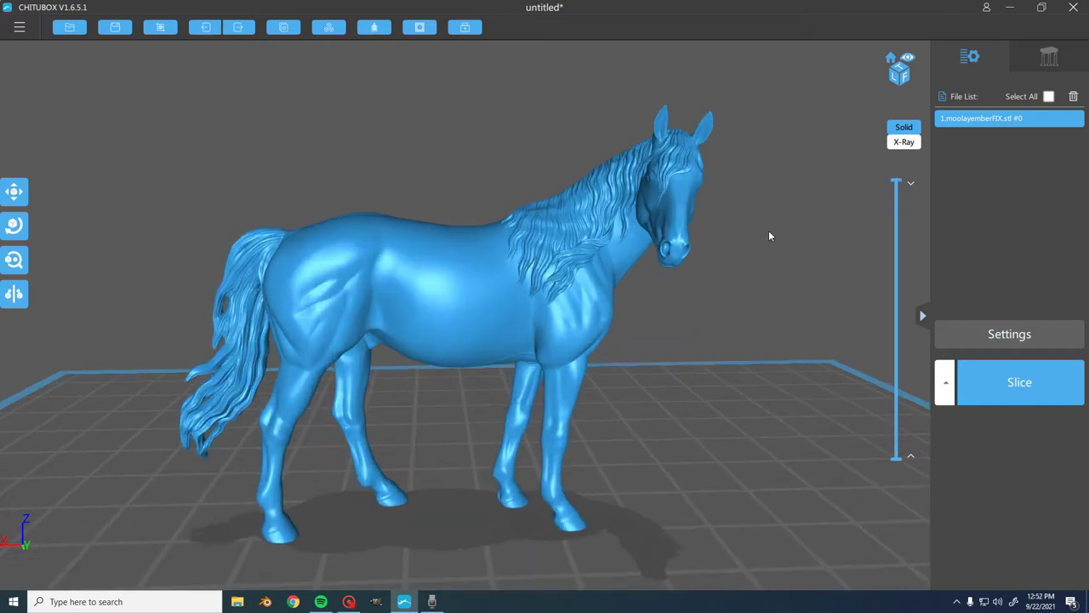
{"action": "scroll", "coordinate": [770, 235], "scroll_direction": "down", "scroll_amount": 6}
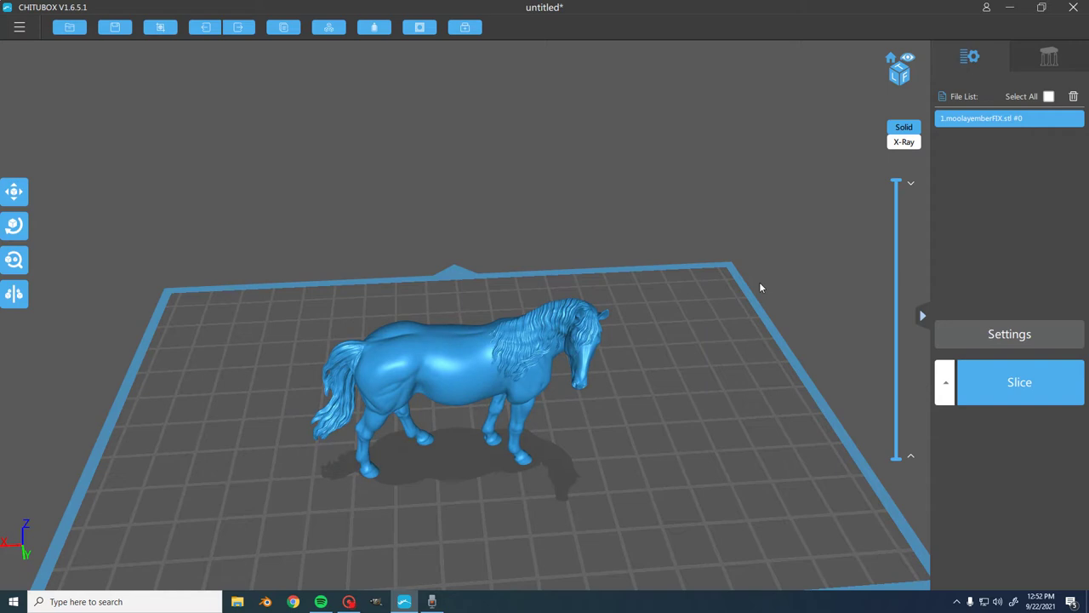
{"action": "scroll", "coordinate": [731, 331], "scroll_direction": "up", "scroll_amount": 2}
{"action": "left_click_drag", "start_coordinate": [898, 183], "coordinate": [548, 442]}
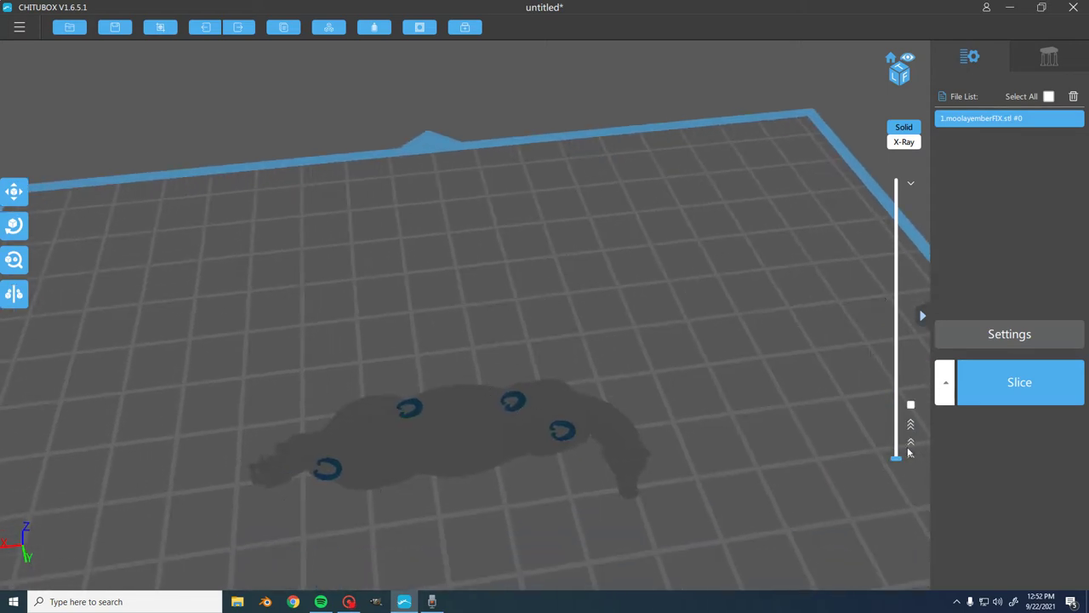
{"action": "left_click_drag", "start_coordinate": [896, 457], "coordinate": [895, 182]}
{"action": "left_click_drag", "start_coordinate": [769, 456], "coordinate": [704, 485]}
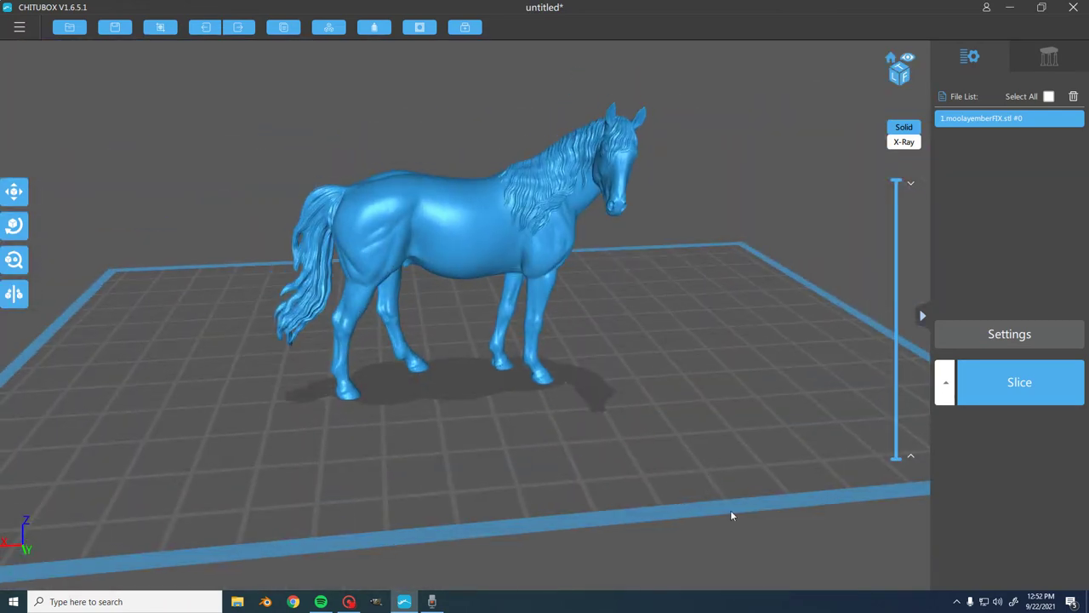
Step: Lower the layer preview to the horse's upper body and inspect the cross-section and the detached muzzle
{"action": "scroll", "coordinate": [681, 460], "scroll_direction": "up", "scroll_amount": 2}
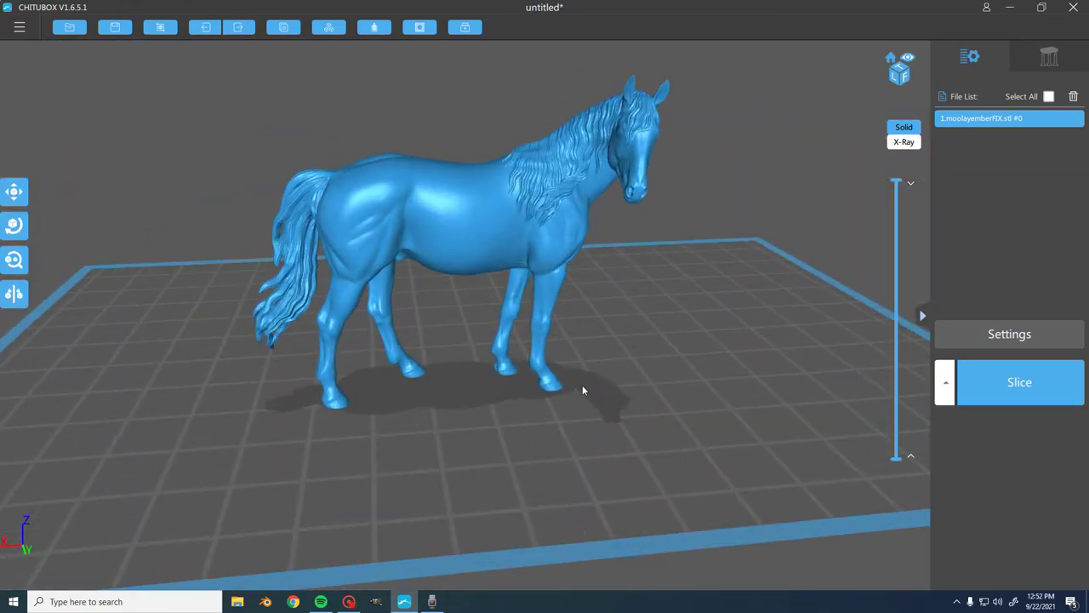
{"action": "left_click_drag", "start_coordinate": [896, 181], "coordinate": [890, 266]}
{"action": "left_click_drag", "start_coordinate": [808, 192], "coordinate": [727, 301]}
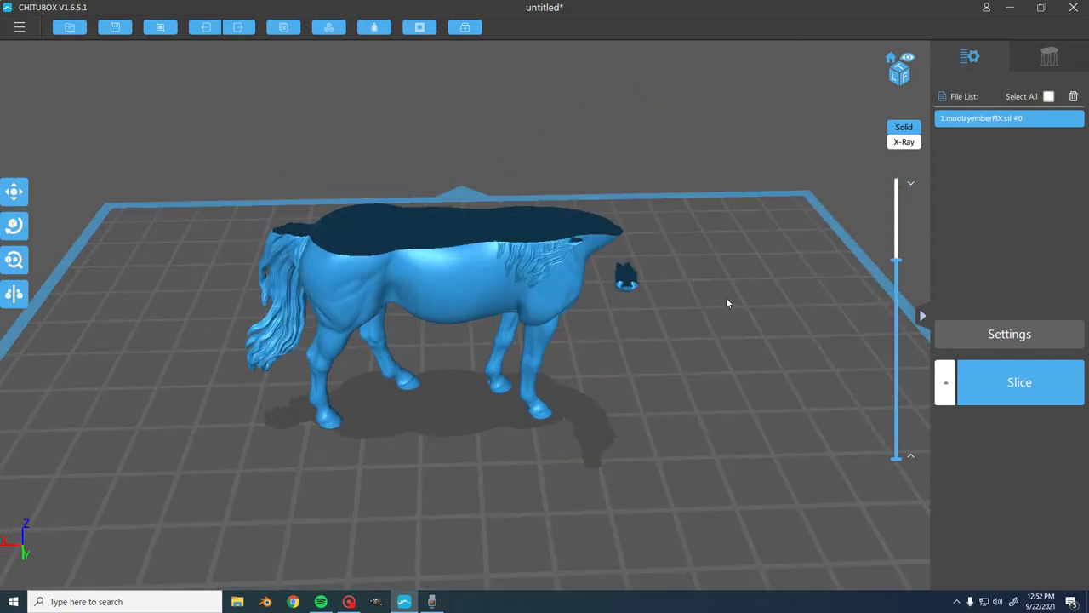
{"action": "scroll", "coordinate": [727, 301], "scroll_direction": "up", "scroll_amount": 5}
{"action": "scroll", "coordinate": [645, 421], "scroll_direction": "down", "scroll_amount": 5}
{"action": "left_click_drag", "start_coordinate": [693, 404], "coordinate": [554, 409]}
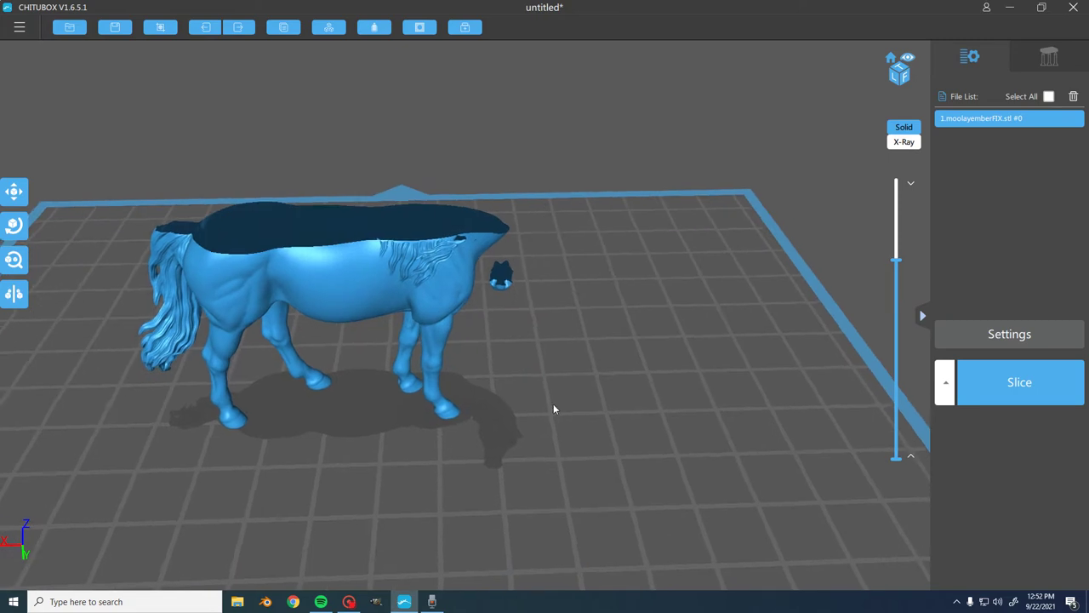
{"action": "scroll", "coordinate": [415, 365], "scroll_direction": "up", "scroll_amount": 4}
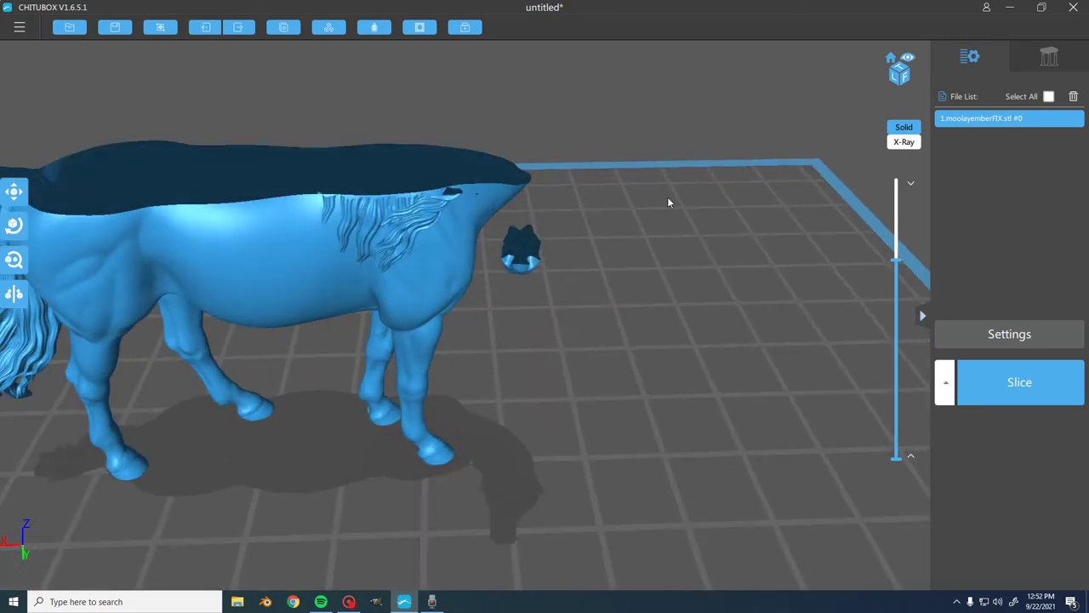
{"action": "left_click_drag", "start_coordinate": [668, 202], "coordinate": [653, 167]}
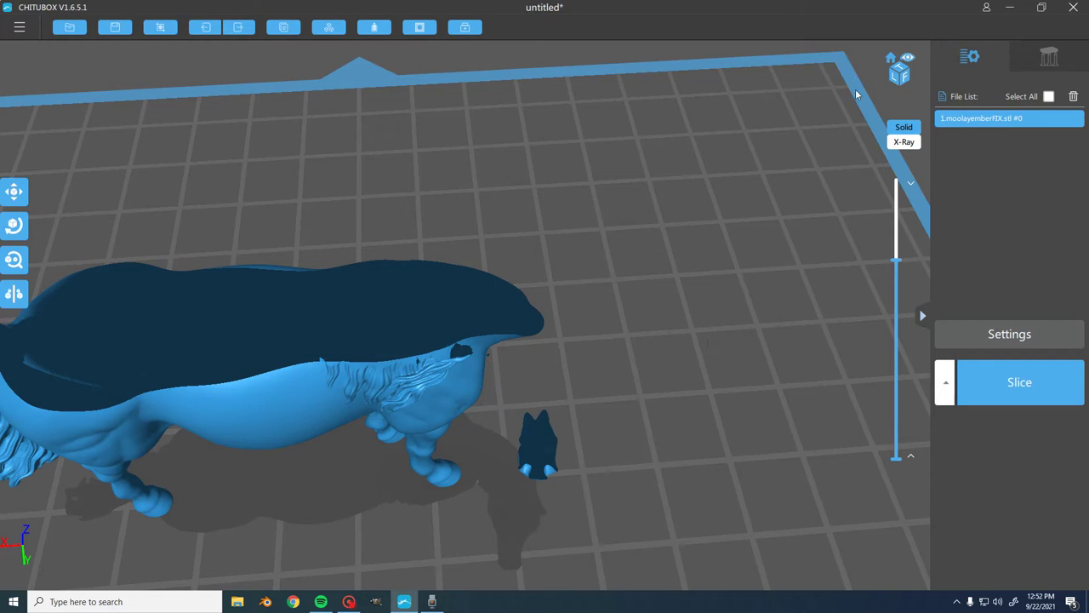
Step: Lower the layer preview slightly to the tip of the muzzle and inspect that isolated island up close
{"action": "scroll", "coordinate": [657, 213], "scroll_direction": "down", "scroll_amount": 2}
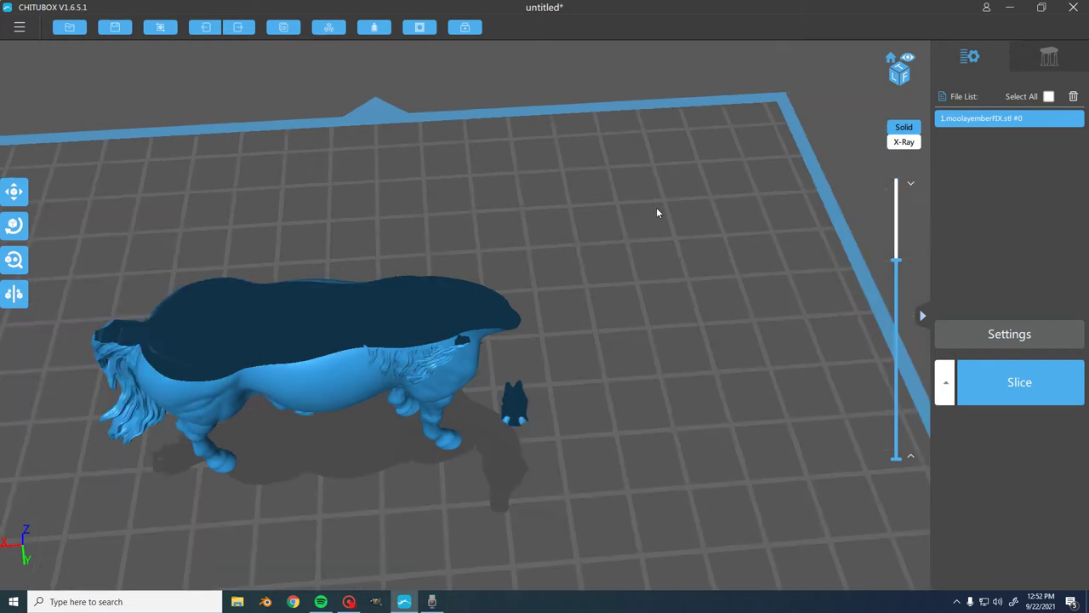
{"action": "left_click_drag", "start_coordinate": [582, 111], "coordinate": [558, 194]}
{"action": "mouse_move", "coordinate": [896, 259]}
{"action": "left_mouse_down"}
{"action": "mouse_move", "coordinate": [895, 227]}
{"action": "mouse_move", "coordinate": [894, 274]}
{"action": "mouse_move", "coordinate": [896, 264]}
{"action": "left_mouse_up"}
{"action": "left_click_drag", "start_coordinate": [711, 136], "coordinate": [704, 150]}
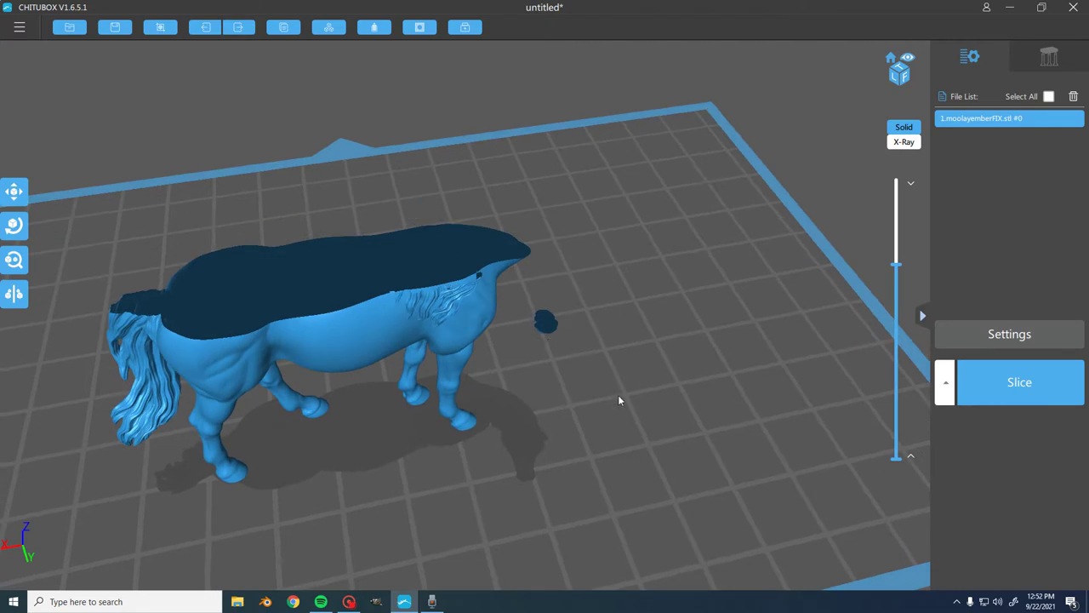
{"action": "scroll", "coordinate": [619, 401], "scroll_direction": "up", "scroll_amount": 3}
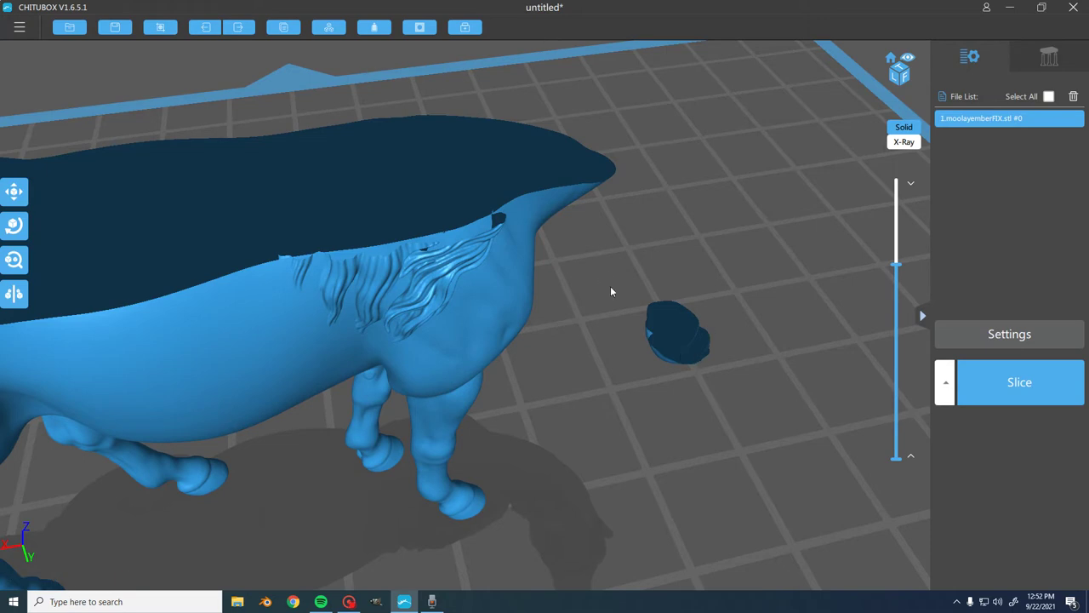
{"action": "scroll", "coordinate": [609, 281], "scroll_direction": "down", "scroll_amount": 4}
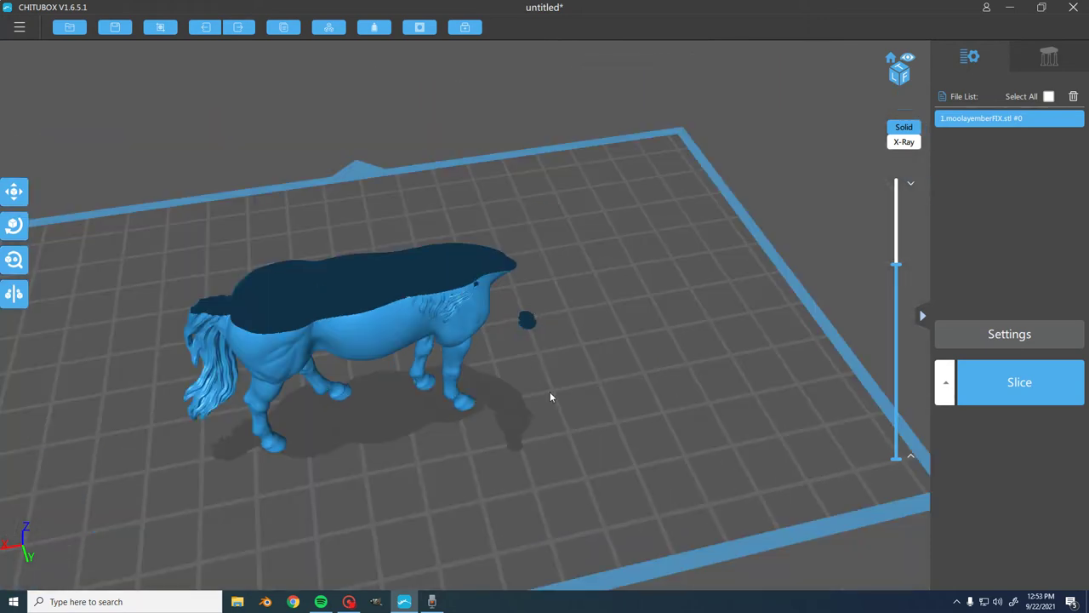
{"action": "scroll", "coordinate": [646, 347], "scroll_direction": "down", "scroll_amount": 1}
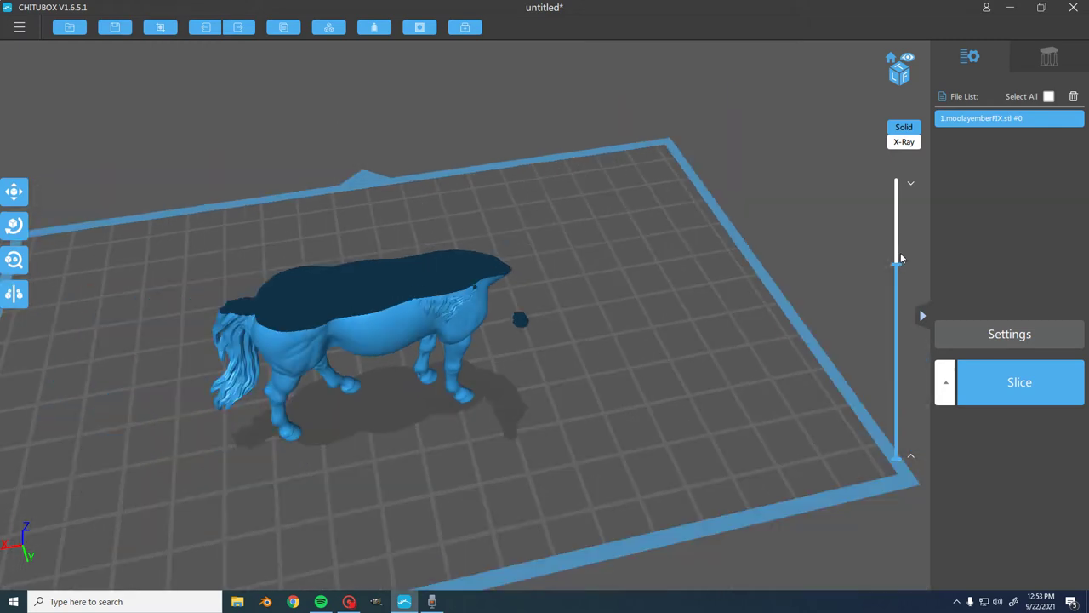
Step: Raise the layer preview to layer 803, inspect the back and head from the rear side, and restore the full-height view
{"action": "left_click_drag", "start_coordinate": [895, 268], "coordinate": [898, 248]}
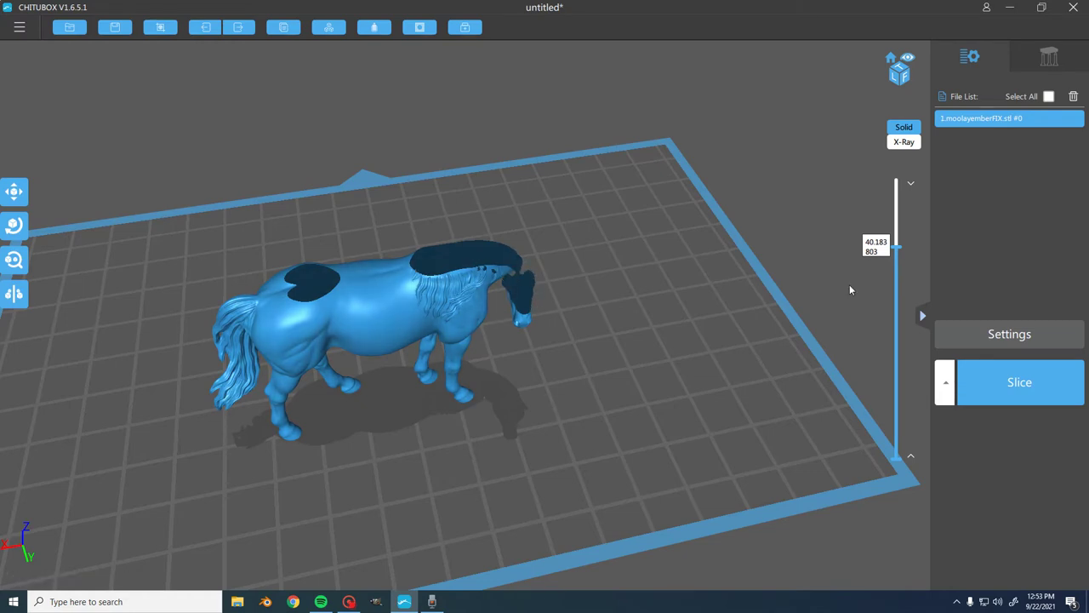
{"action": "scroll", "coordinate": [542, 412], "scroll_direction": "up", "scroll_amount": 5}
{"action": "right_click_drag", "start_coordinate": [741, 167], "coordinate": [608, 59]}
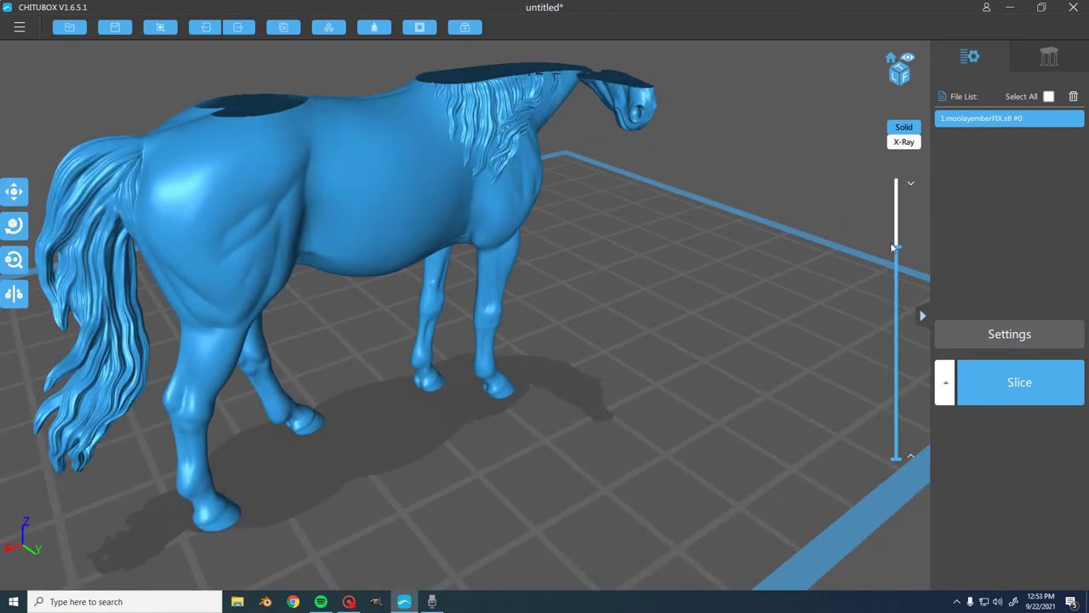
{"action": "scroll", "coordinate": [678, 42], "scroll_direction": "down", "scroll_amount": 5}
{"action": "right_click_drag", "start_coordinate": [679, 42], "coordinate": [715, 231]}
{"action": "scroll", "coordinate": [713, 226], "scroll_direction": "down", "scroll_amount": 2}
{"action": "right_click_drag", "start_coordinate": [659, 184], "coordinate": [554, 479]}
{"action": "scroll", "coordinate": [722, 426], "scroll_direction": "up", "scroll_amount": 2}
{"action": "scroll", "coordinate": [720, 430], "scroll_direction": "down", "scroll_amount": 2}
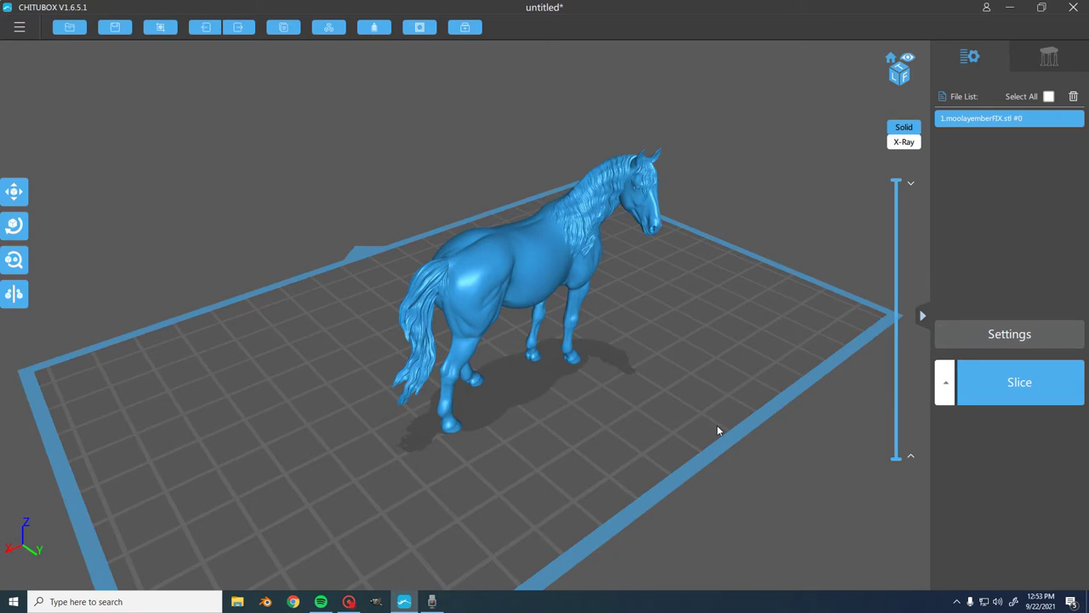
Step: Rotate the horse about the Y axis to about 163° so it lies upside down
{"action": "scroll", "coordinate": [729, 396], "scroll_direction": "up", "scroll_amount": 2}
{"action": "scroll", "coordinate": [731, 385], "scroll_direction": "down", "scroll_amount": 3}
{"action": "right_click_drag", "start_coordinate": [732, 236], "coordinate": [703, 200]}
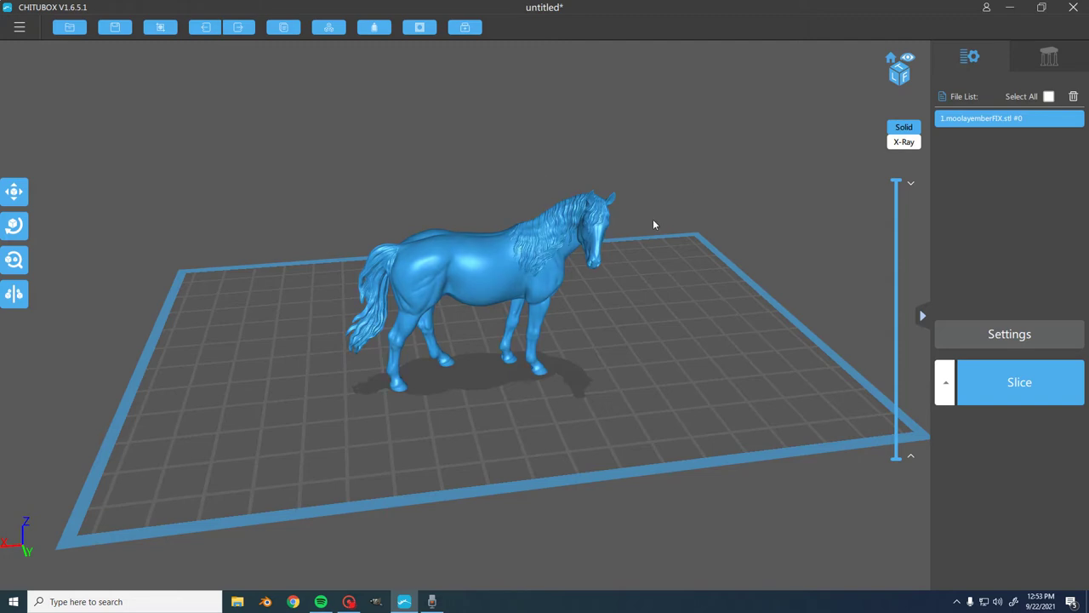
{"action": "left_click", "coordinate": [13, 259]}
{"action": "left_click", "coordinate": [13, 226]}
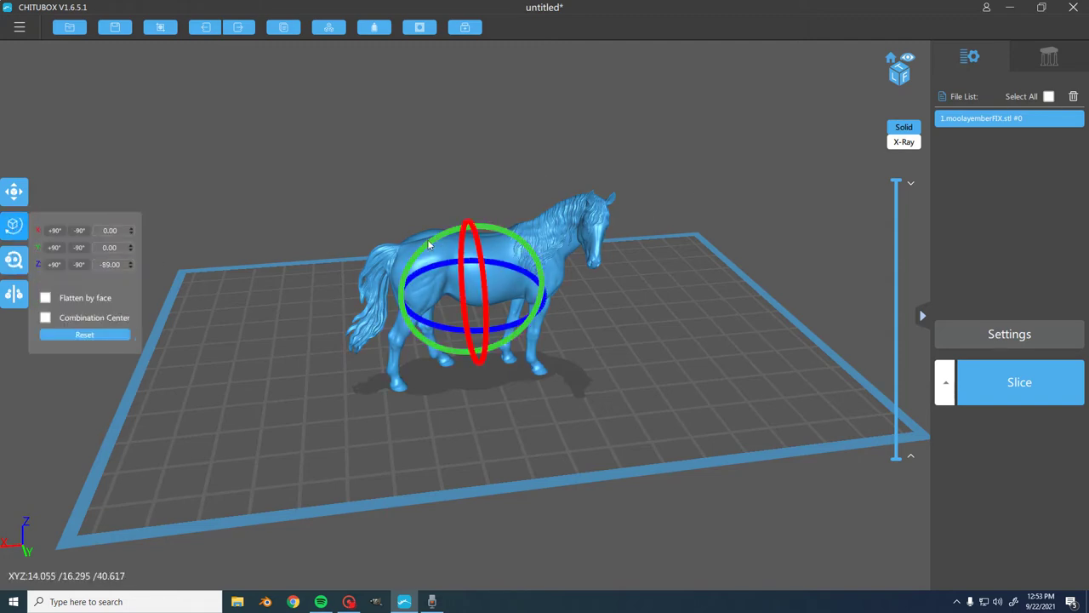
{"action": "left_click_drag", "start_coordinate": [490, 212], "coordinate": [363, 406]}
{"action": "left_click", "coordinate": [363, 406]}
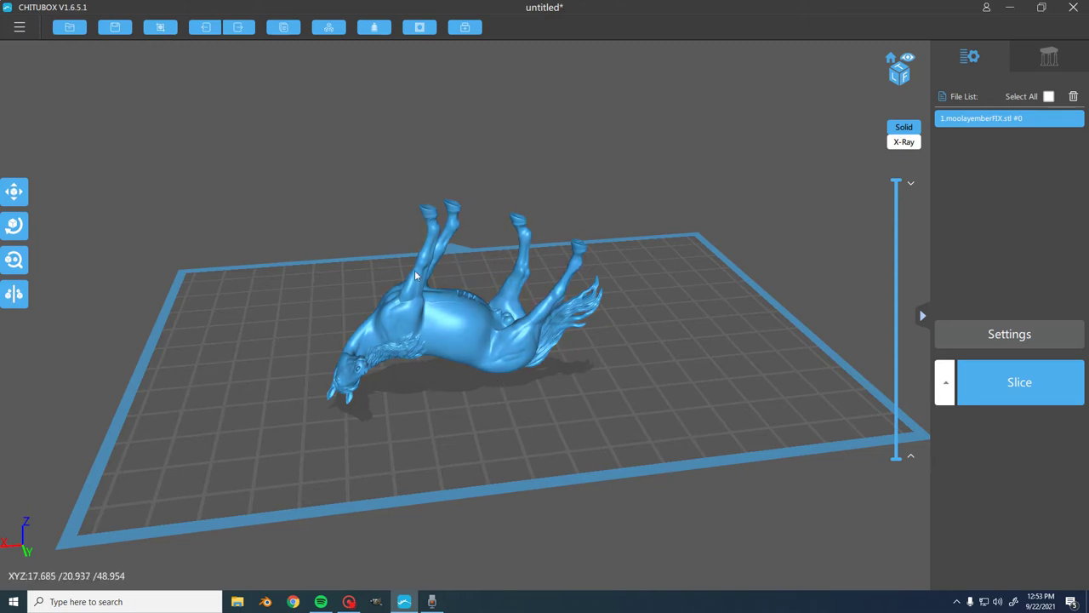
Step: Rotate the horse back about the Y axis so it stands upright on its hooves
{"action": "left_click", "coordinate": [24, 262]}
{"action": "left_click", "coordinate": [14, 225]}
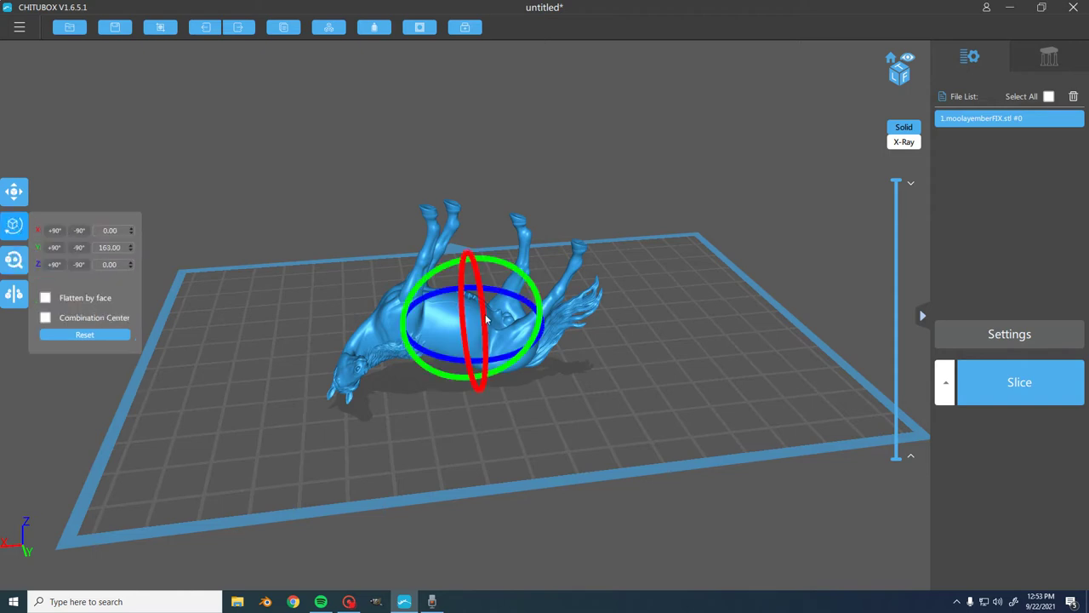
{"action": "left_click_drag", "start_coordinate": [427, 281], "coordinate": [550, 295]}
{"action": "left_click", "coordinate": [768, 183]}
{"action": "right_click_drag", "start_coordinate": [769, 183], "coordinate": [751, 203]}
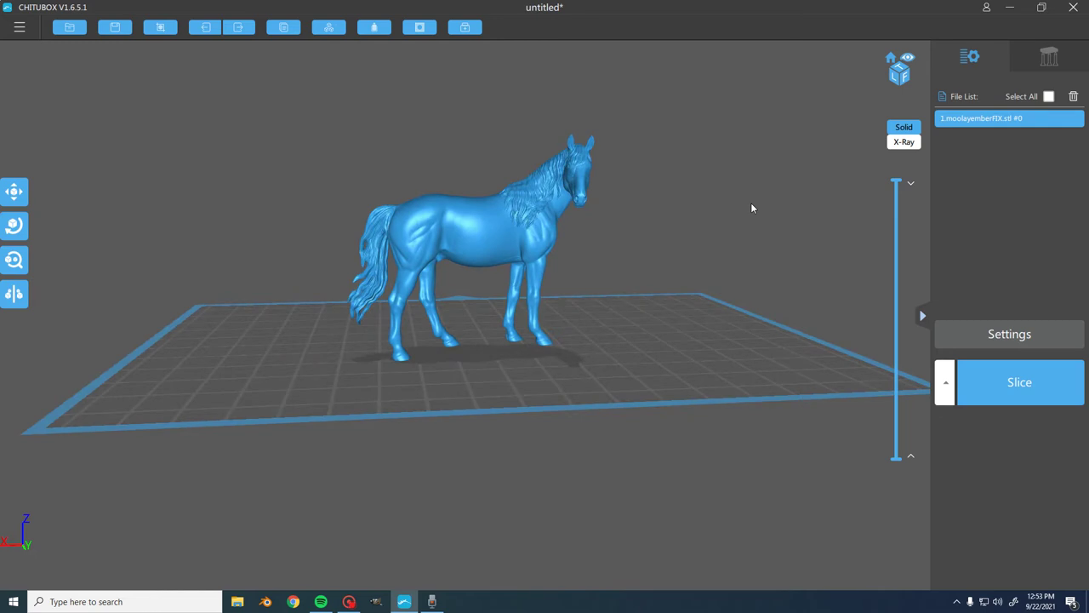
Step: Inspect the horse's hooves and belly from beneath the build plate and return to an upright view
{"action": "scroll", "coordinate": [594, 326], "scroll_direction": "up", "scroll_amount": 3}
{"action": "scroll", "coordinate": [594, 326], "scroll_direction": "up", "scroll_amount": 5}
{"action": "right_click_drag", "start_coordinate": [547, 401], "coordinate": [511, 236]}
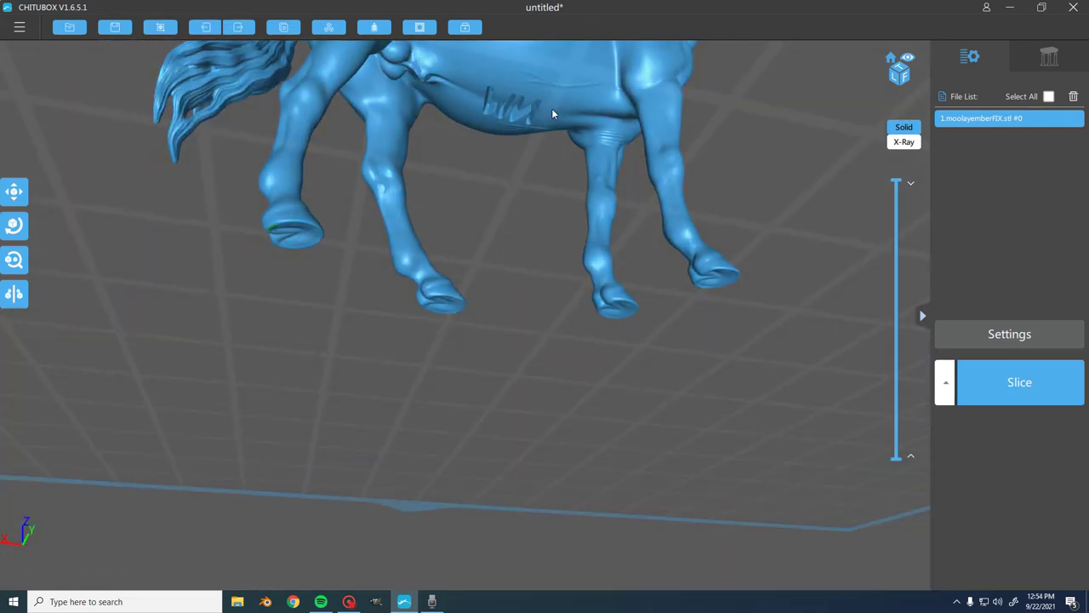
{"action": "right_click_drag", "start_coordinate": [549, 103], "coordinate": [435, 185]}
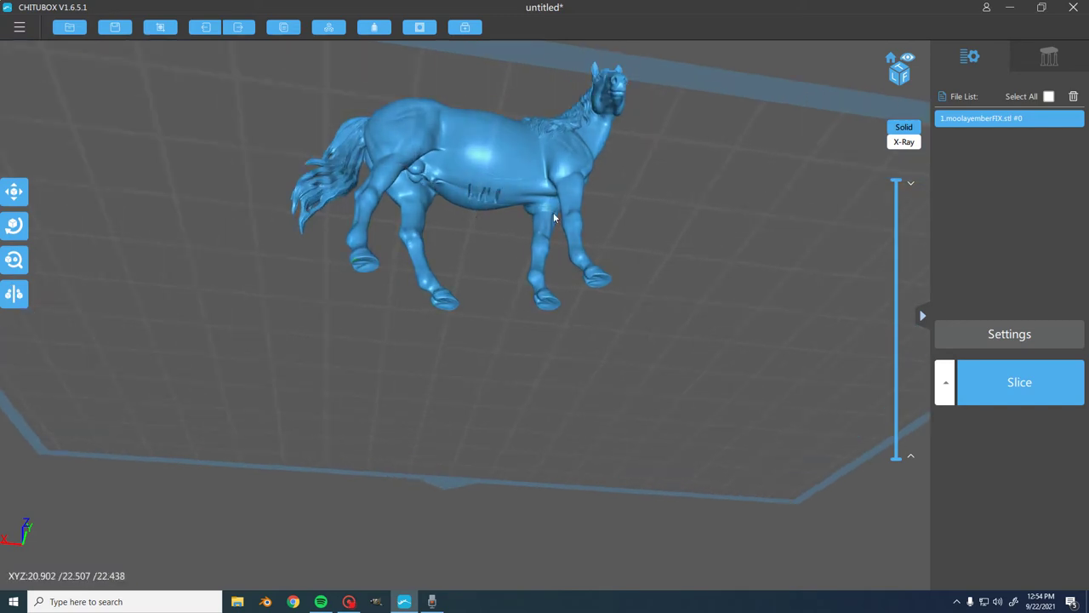
{"action": "right_click_drag", "start_coordinate": [460, 194], "coordinate": [743, 307]}
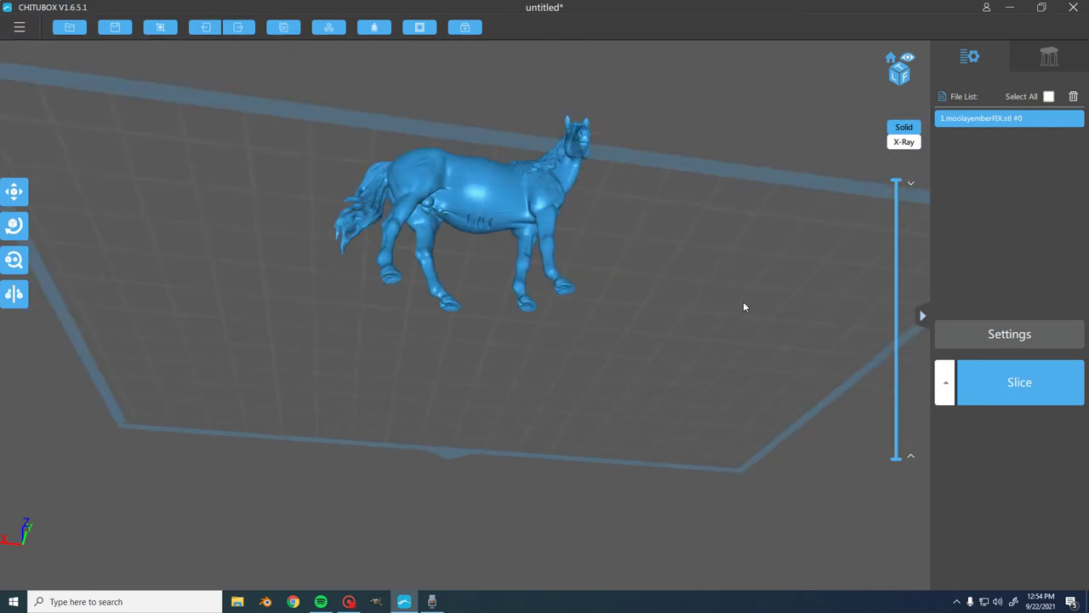
{"action": "mouse_move", "coordinate": [673, 174]}
{"action": "right_mouse_down"}
{"action": "mouse_move", "coordinate": [646, 127]}
{"action": "mouse_move", "coordinate": [652, 178]}
{"action": "right_mouse_up"}
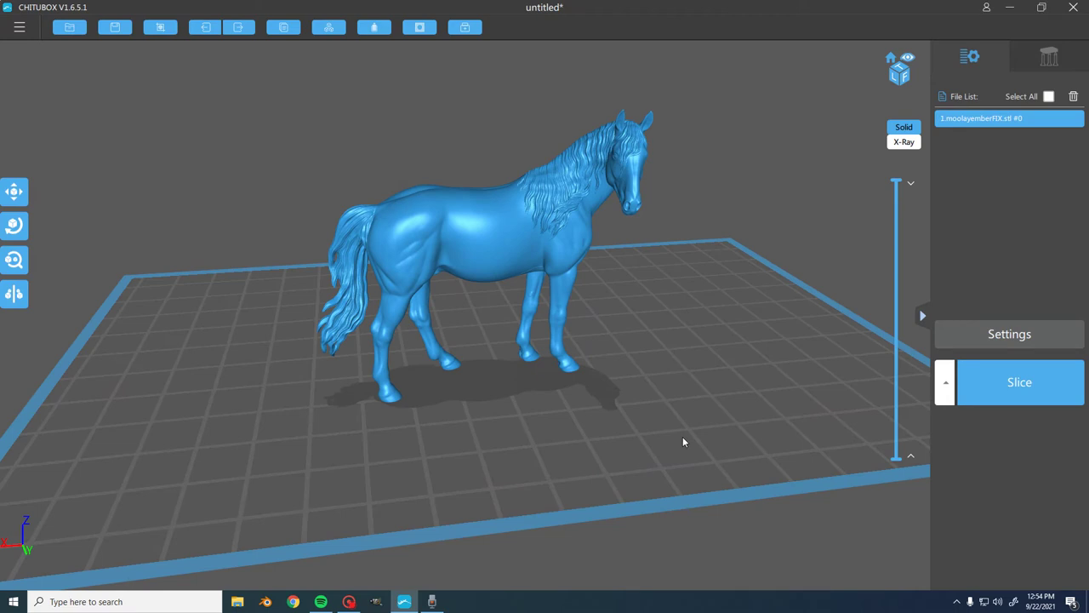
Step: Examine the upright horse on the build plate from the side and from above
{"action": "scroll", "coordinate": [625, 482], "scroll_direction": "up", "scroll_amount": 5}
{"action": "scroll", "coordinate": [627, 485], "scroll_direction": "down", "scroll_amount": 3}
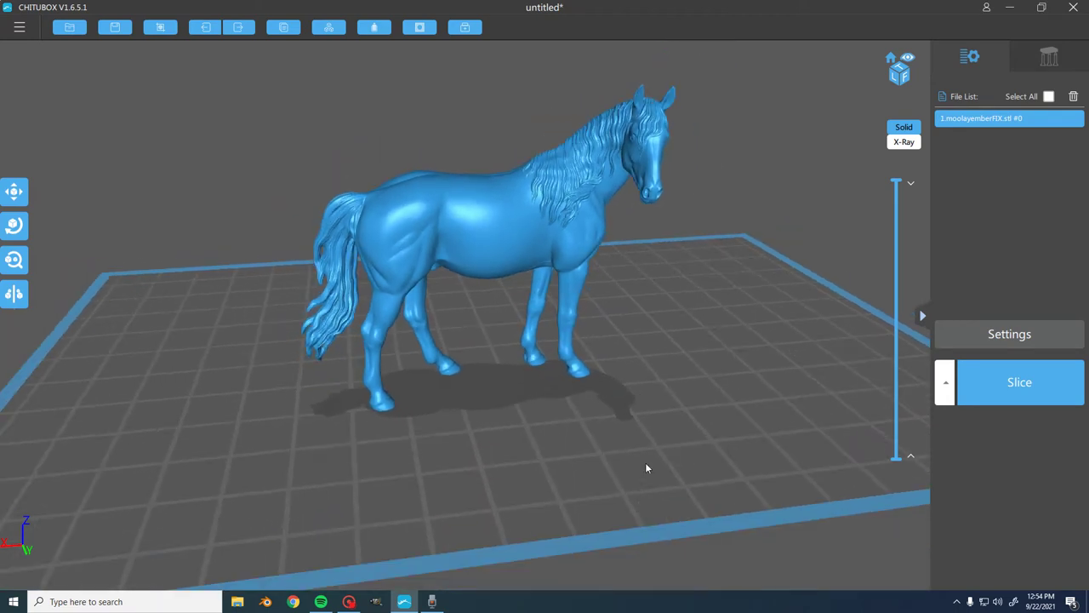
{"action": "right_click_drag", "start_coordinate": [743, 155], "coordinate": [720, 391]}
{"action": "scroll", "coordinate": [720, 391], "scroll_direction": "down", "scroll_amount": 4}
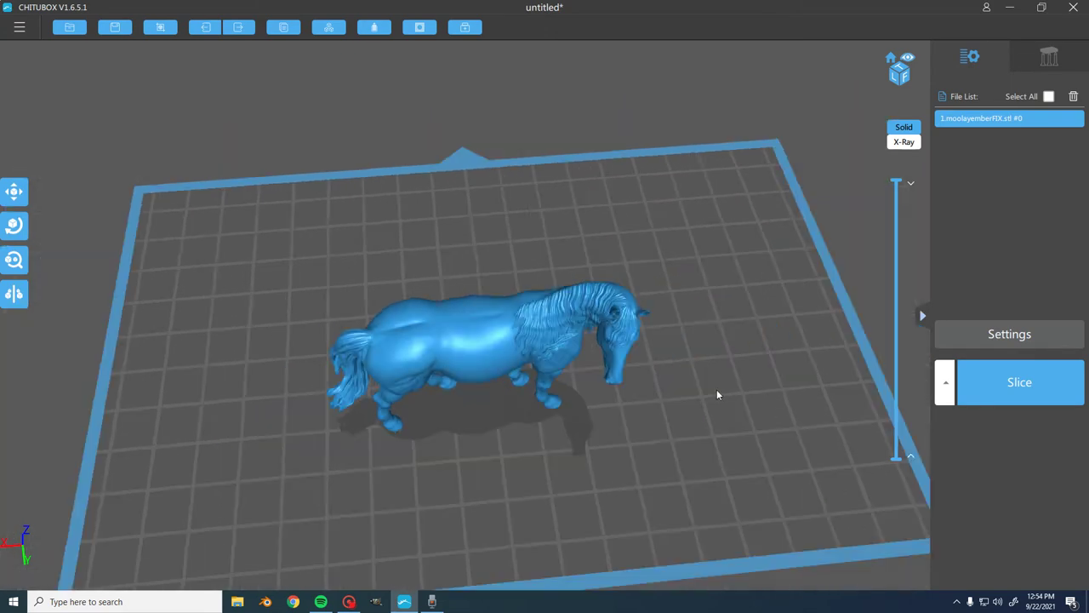
{"action": "right_click_drag", "start_coordinate": [656, 166], "coordinate": [644, 105]}
{"action": "scroll", "coordinate": [625, 267], "scroll_direction": "up", "scroll_amount": 5}
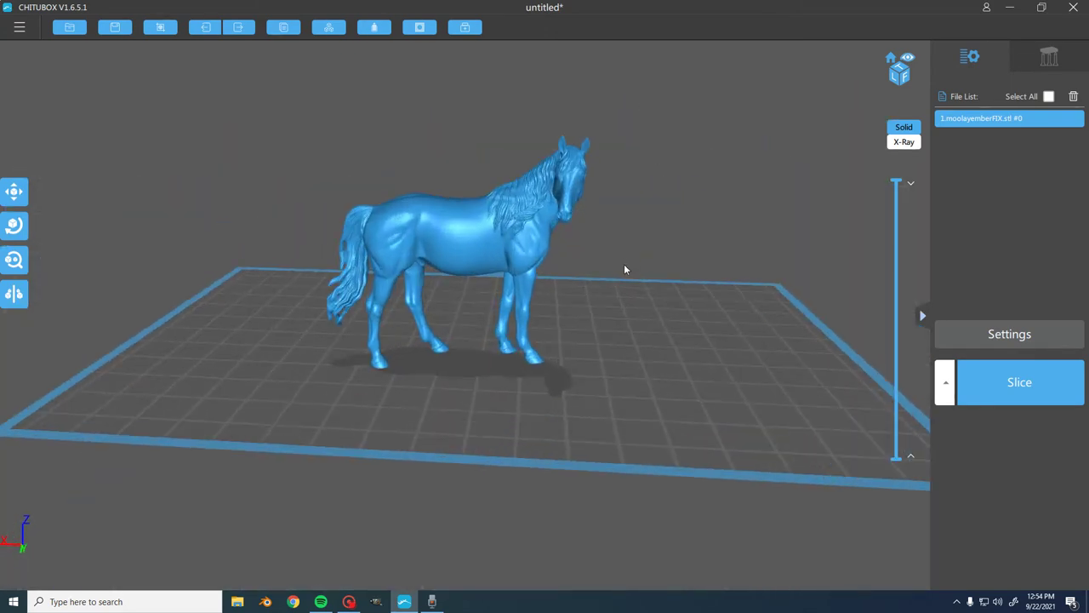
{"action": "right_click_drag", "start_coordinate": [637, 270], "coordinate": [647, 184]}
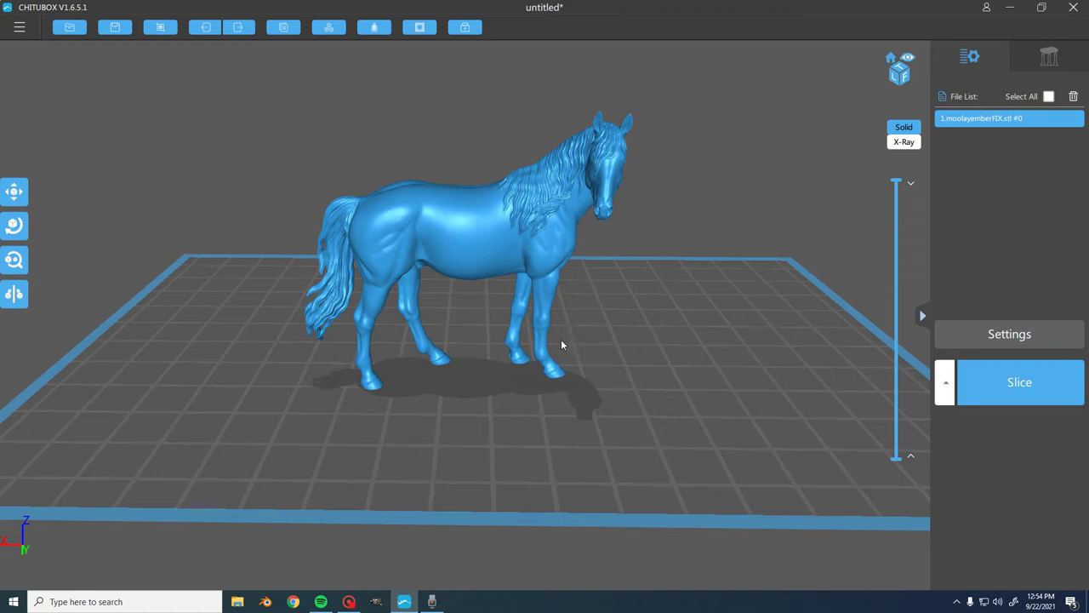
Step: Lower the layer preview to layer 744, then raise it to layer 818 at the horse's back
{"action": "left_click_drag", "start_coordinate": [831, 309], "coordinate": [702, 251]}
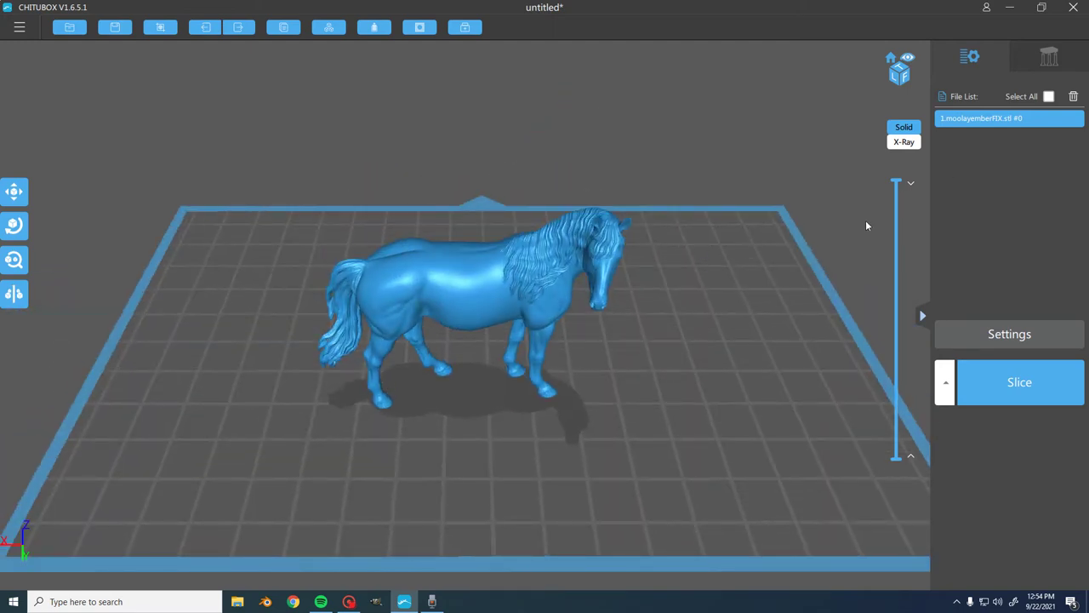
{"action": "left_click", "coordinate": [897, 184]}
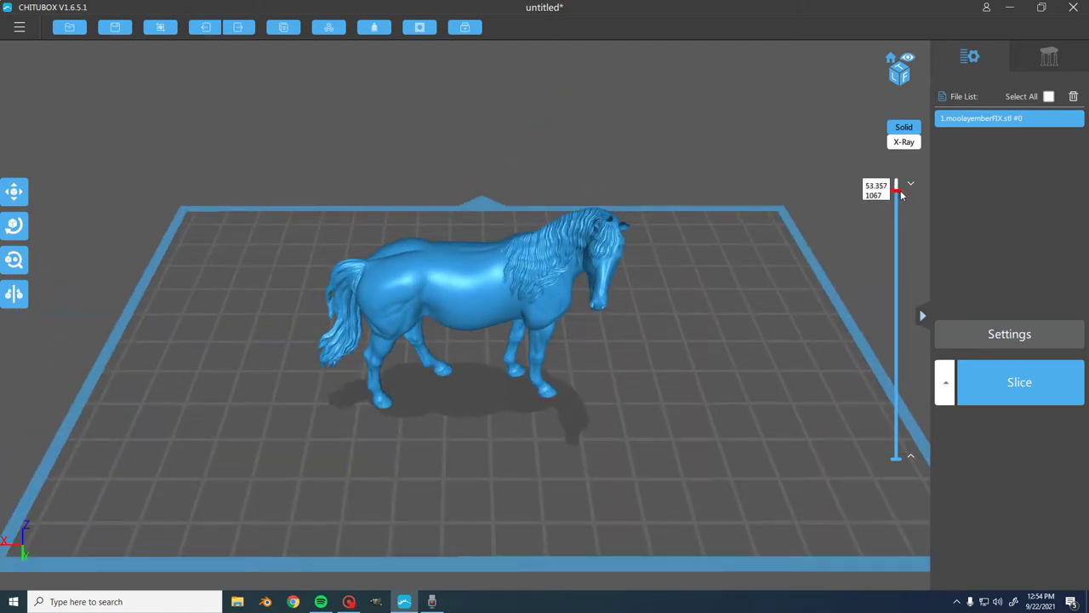
{"action": "left_click_drag", "start_coordinate": [908, 185], "coordinate": [896, 271]}
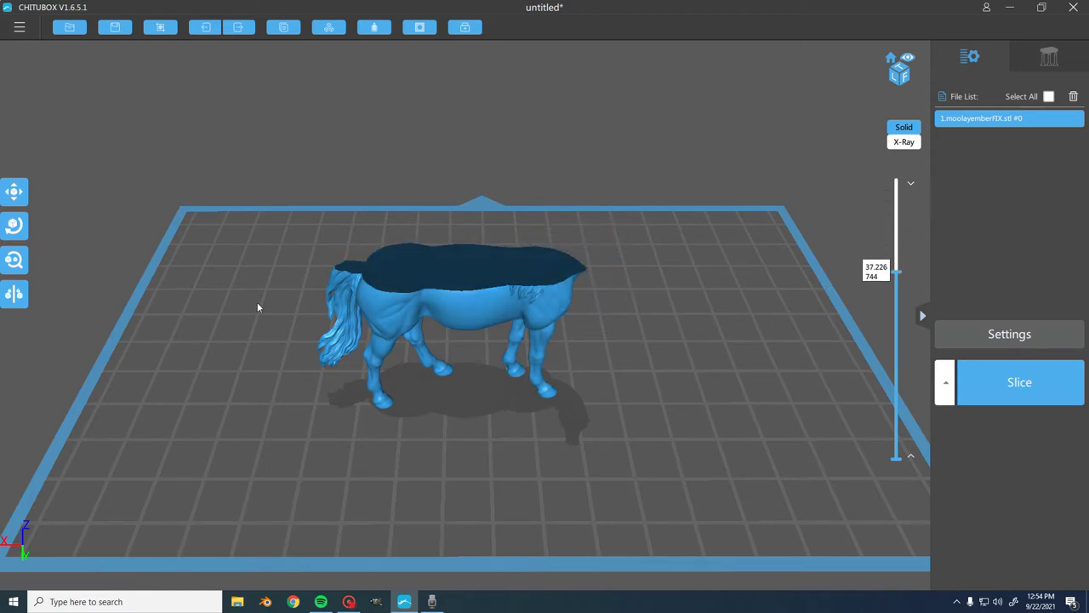
{"action": "scroll", "coordinate": [627, 208], "scroll_direction": "up", "scroll_amount": 2}
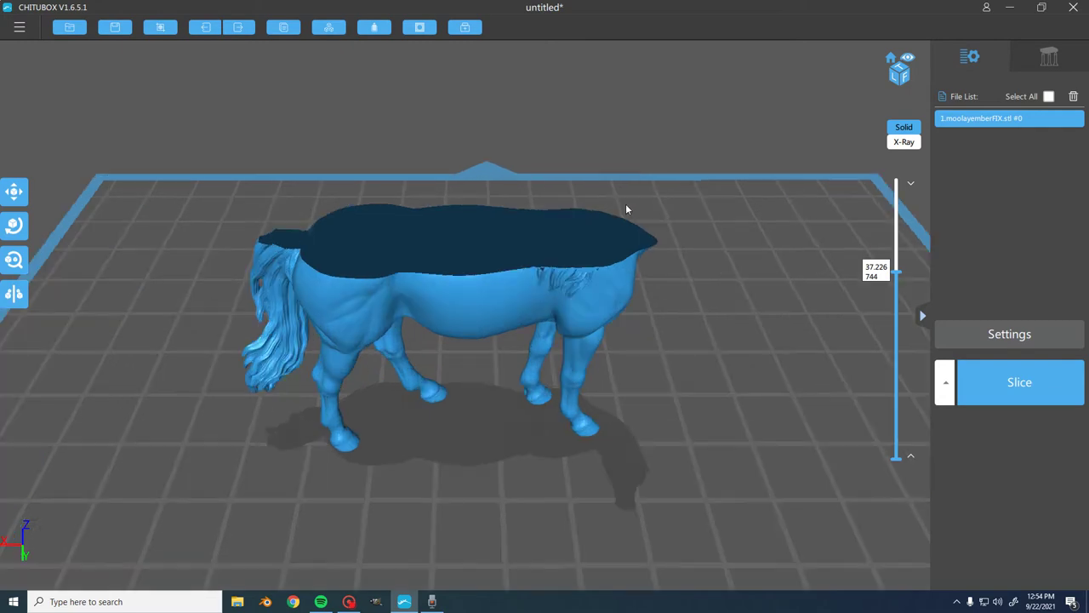
{"action": "left_click_drag", "start_coordinate": [899, 275], "coordinate": [906, 257]}
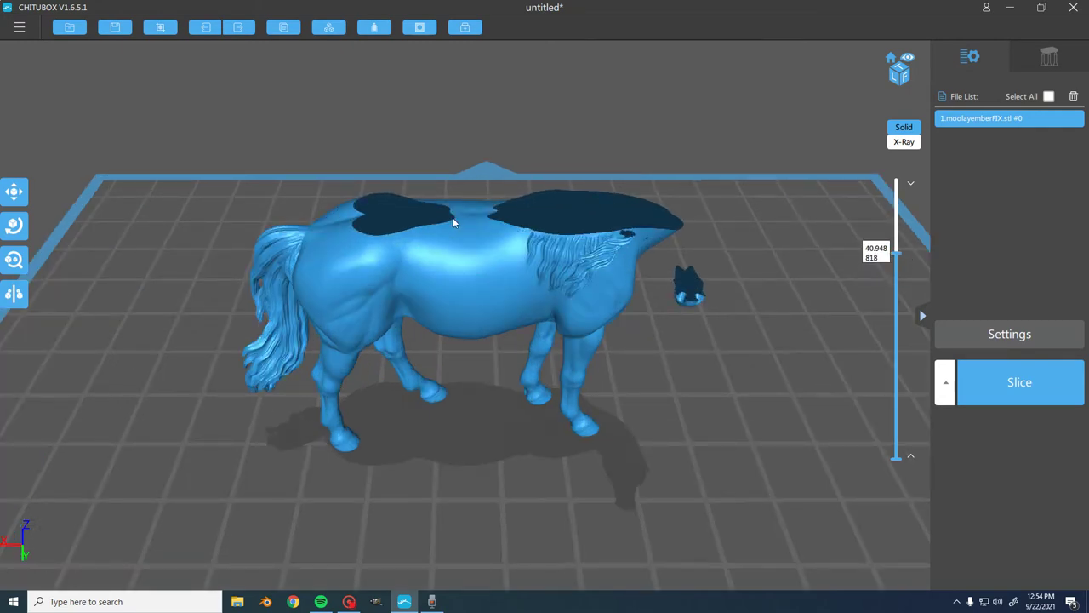
Step: Advance the preview one layer at a time to layer 827, following the cross-section of the horse's rump
{"action": "key", "text": "Up"}
{"action": "key", "text": "Up"}
{"action": "key", "text": "Up"}
{"action": "key", "text": "Up"}
{"action": "key", "text": "Up"}
{"action": "key", "text": "Up"}
{"action": "key", "text": "Up"}
{"action": "key", "text": "Up"}
{"action": "key", "text": "Up"}
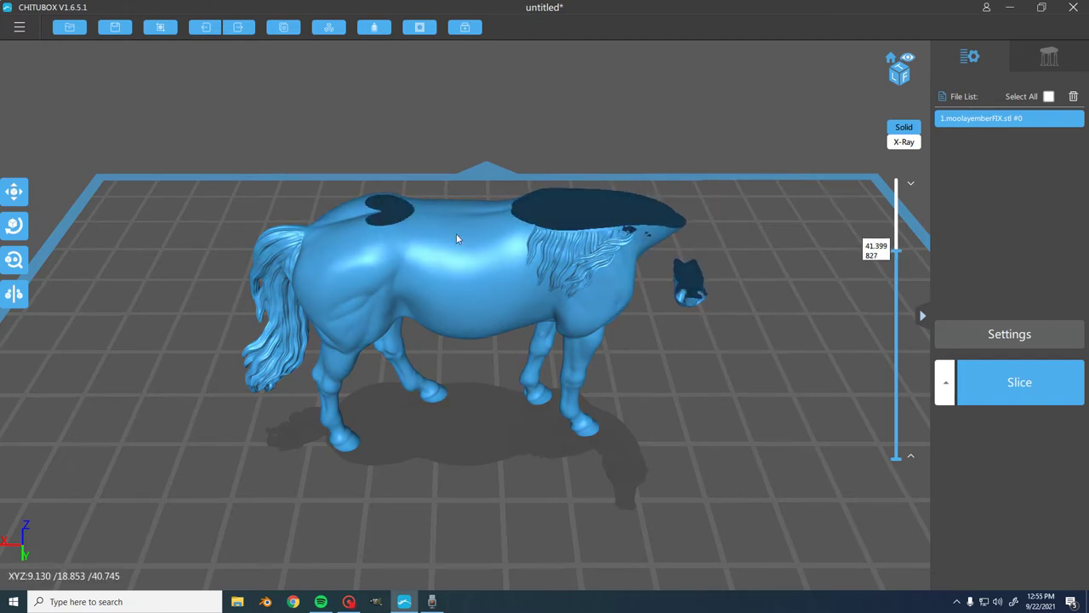
Step: Inspect the top of the rump up close and raise the preview to layer 833
{"action": "scroll", "coordinate": [457, 236], "scroll_direction": "up", "scroll_amount": 5}
{"action": "left_click_drag", "start_coordinate": [449, 367], "coordinate": [437, 434]}
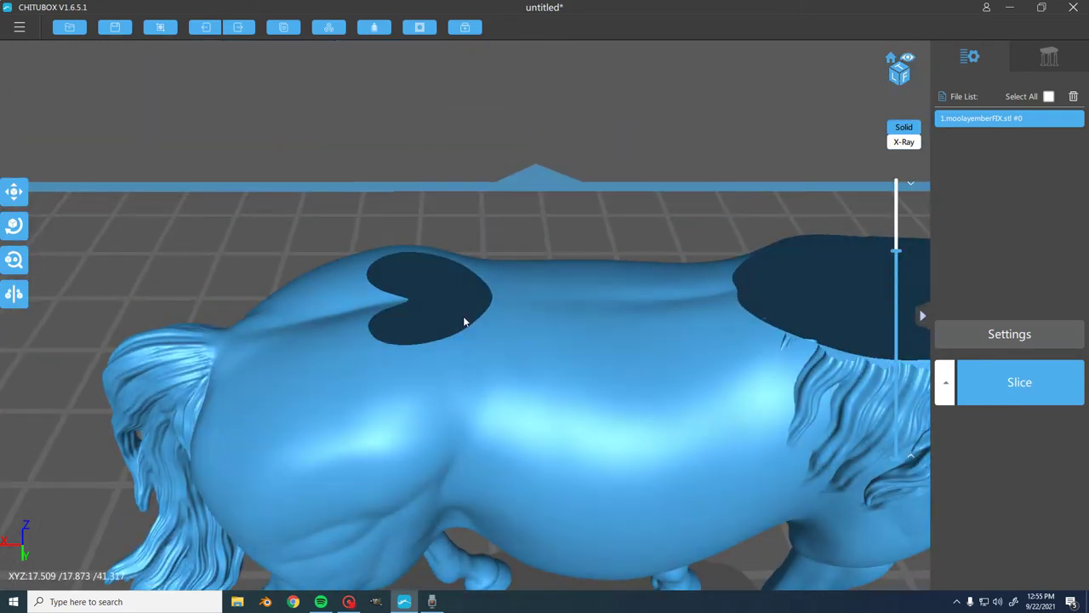
{"action": "left_click_drag", "start_coordinate": [898, 252], "coordinate": [900, 253]}
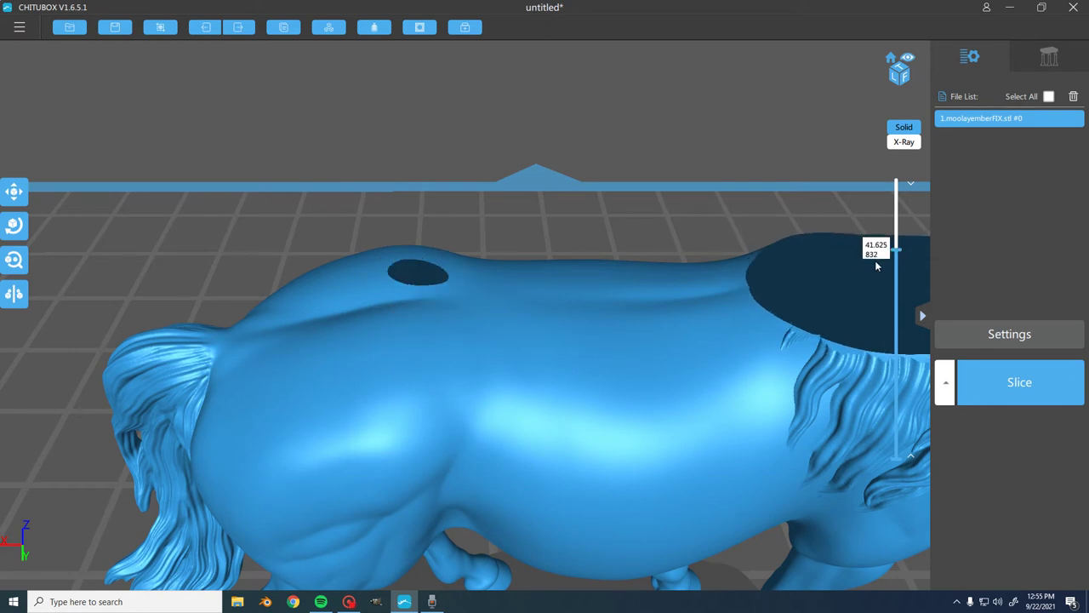
{"action": "key", "text": "Up"}
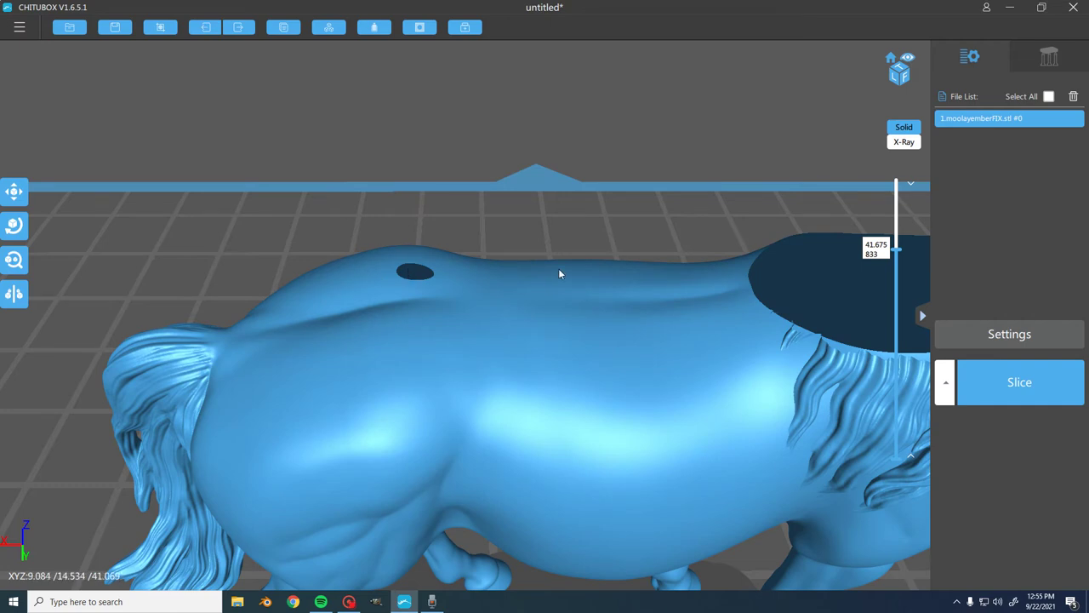
Step: Advance the layer preview one layer at a time to layer 848, following the top of the rump and the neck
{"action": "key", "text": "Down"}
{"action": "key", "text": "Up"}
{"action": "key", "text": "Up"}
{"action": "key", "text": "Up"}
{"action": "key", "text": "Up"}
{"action": "key", "text": "Up"}
{"action": "key", "text": "Up"}
{"action": "key", "text": "Up"}
{"action": "key", "text": "Up"}
{"action": "key", "text": "Up"}
{"action": "key", "text": "Up"}
{"action": "key", "text": "Up"}
{"action": "key", "text": "Up"}
{"action": "key", "text": "Up"}
{"action": "key", "text": "Up"}
{"action": "key", "text": "Up"}
{"action": "key", "text": "Up"}
{"action": "key", "text": "Up"}
{"action": "key", "text": "Up"}
{"action": "key", "text": "Up"}
{"action": "key", "text": "Up"}
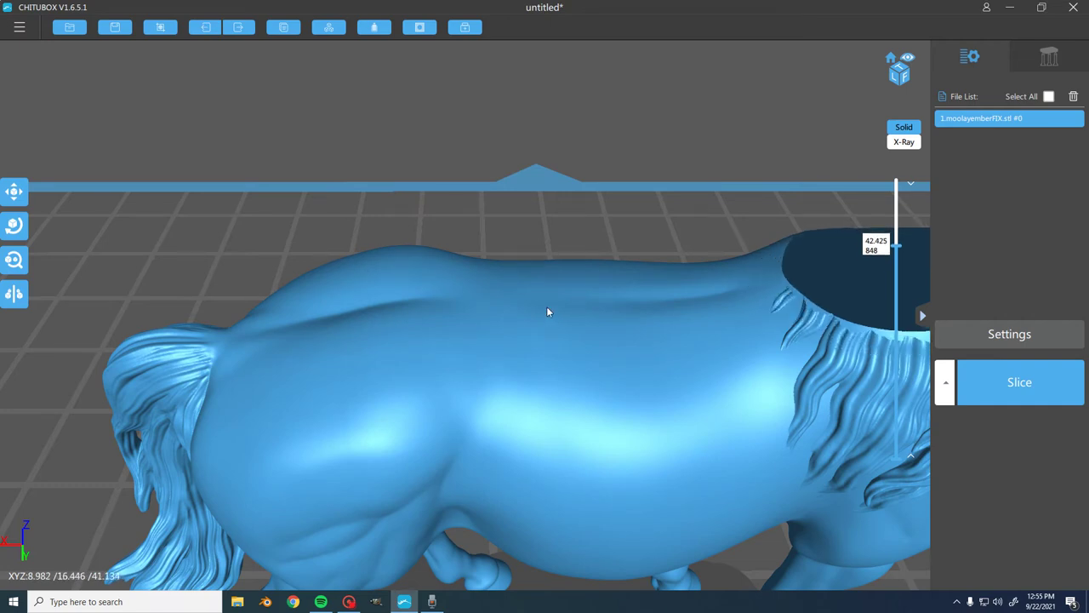
Step: Raise the layer preview to full height and examine the whole standing horse from the side
{"action": "scroll", "coordinate": [618, 260], "scroll_direction": "down", "scroll_amount": 5}
{"action": "left_click_drag", "start_coordinate": [902, 243], "coordinate": [903, 180]}
{"action": "mouse_move", "coordinate": [740, 173]}
{"action": "right_mouse_down"}
{"action": "mouse_move", "coordinate": [739, 153]}
{"action": "mouse_move", "coordinate": [734, 164]}
{"action": "right_mouse_up"}
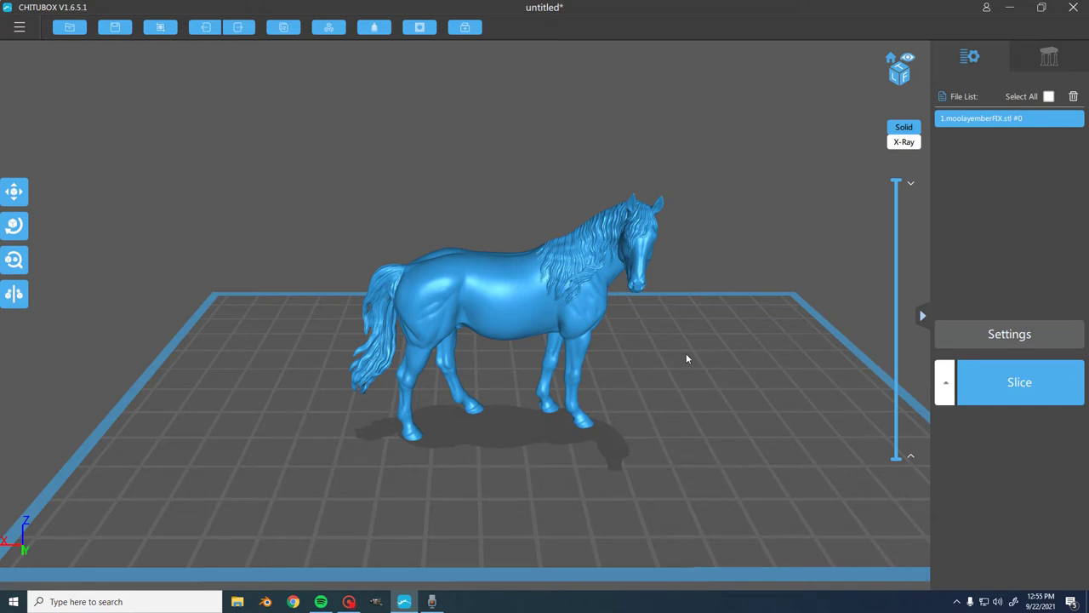
{"action": "mouse_move", "coordinate": [686, 212]}
{"action": "right_mouse_down"}
{"action": "mouse_move", "coordinate": [802, 195]}
{"action": "mouse_move", "coordinate": [698, 199]}
{"action": "right_mouse_up"}
{"action": "scroll", "coordinate": [698, 199], "scroll_direction": "up", "scroll_amount": 5}
{"action": "scroll", "coordinate": [789, 365], "scroll_direction": "down", "scroll_amount": 3}
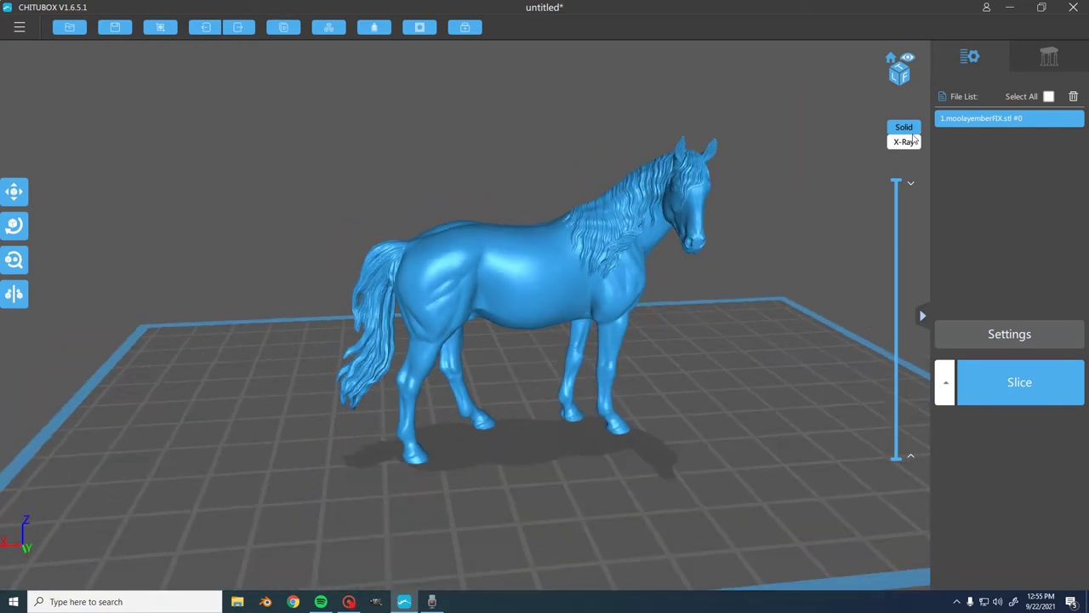
Step: Lower the layer preview through the head and neck to the back, and examine the cross-sections from above
{"action": "left_click_drag", "start_coordinate": [898, 189], "coordinate": [900, 249]}
{"action": "right_click_drag", "start_coordinate": [851, 243], "coordinate": [772, 411]}
{"action": "scroll", "coordinate": [597, 194], "scroll_direction": "up", "scroll_amount": 5}
{"action": "right_click_drag", "start_coordinate": [598, 194], "coordinate": [484, 192]}
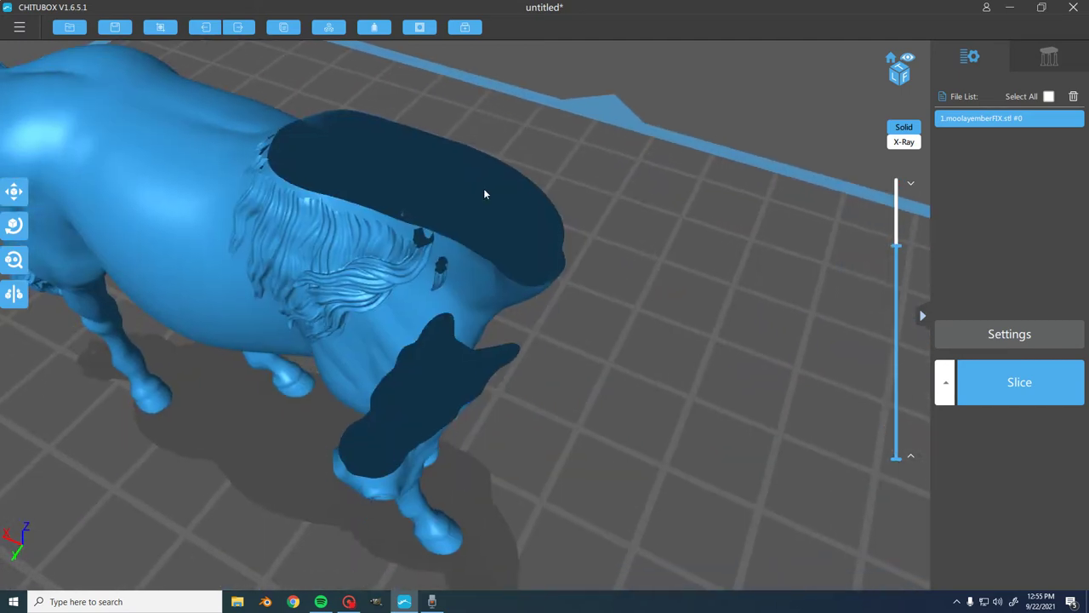
{"action": "left_click_drag", "start_coordinate": [898, 246], "coordinate": [906, 287]}
{"action": "left_click_drag", "start_coordinate": [255, 332], "coordinate": [269, 395]}
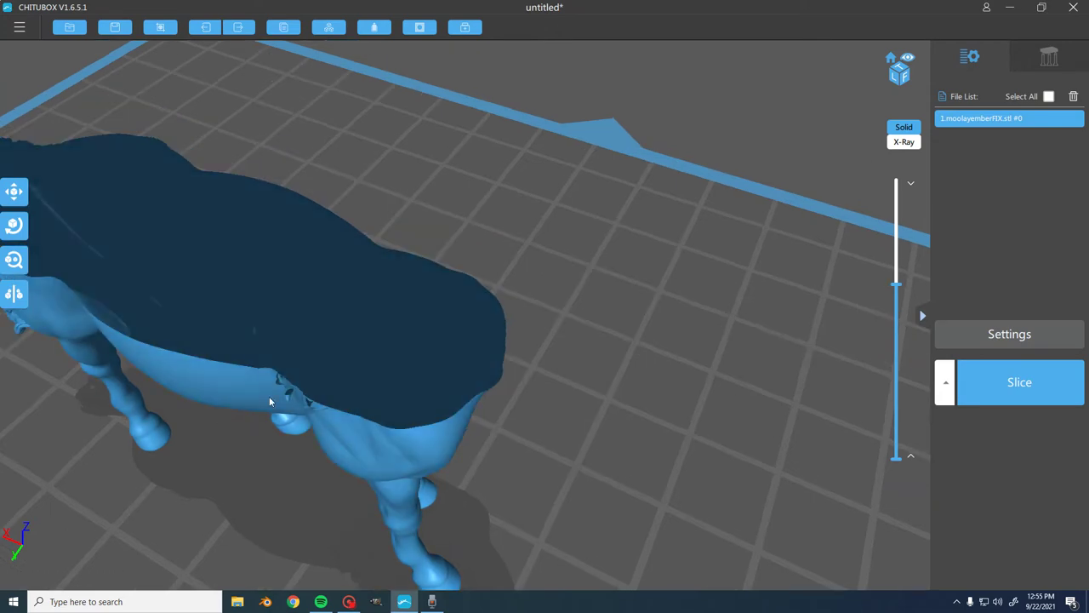
{"action": "left_click_drag", "start_coordinate": [366, 398], "coordinate": [733, 143]}
Step: Restore the layer preview to full height and examine the complete horse from low and raised side angles
{"action": "left_click_drag", "start_coordinate": [904, 284], "coordinate": [897, 181]}
{"action": "left_click_drag", "start_coordinate": [702, 190], "coordinate": [744, 191]}
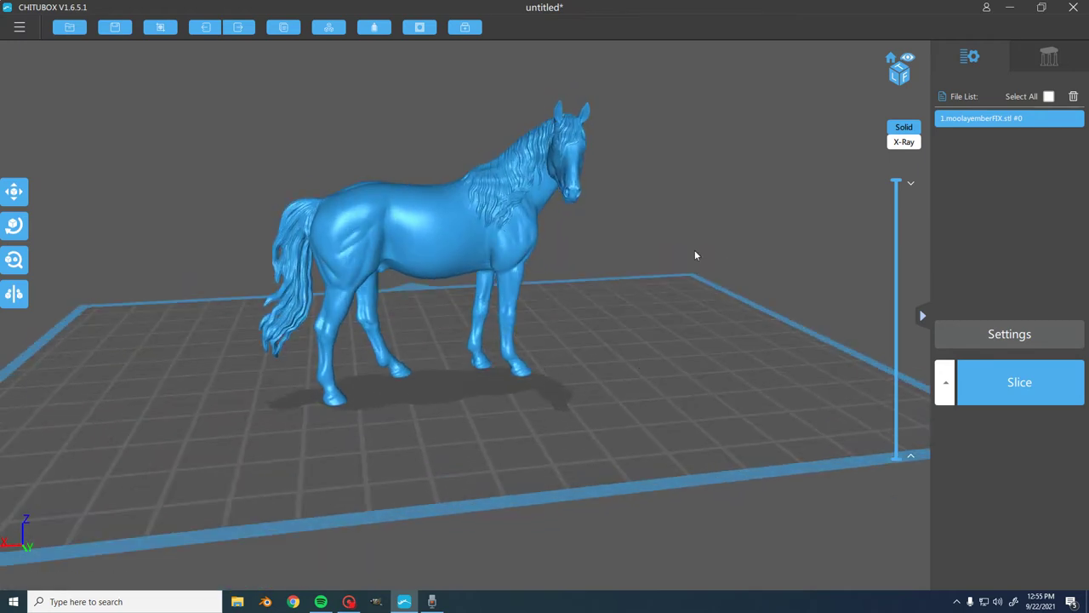
{"action": "scroll", "coordinate": [578, 182], "scroll_direction": "down", "scroll_amount": 2}
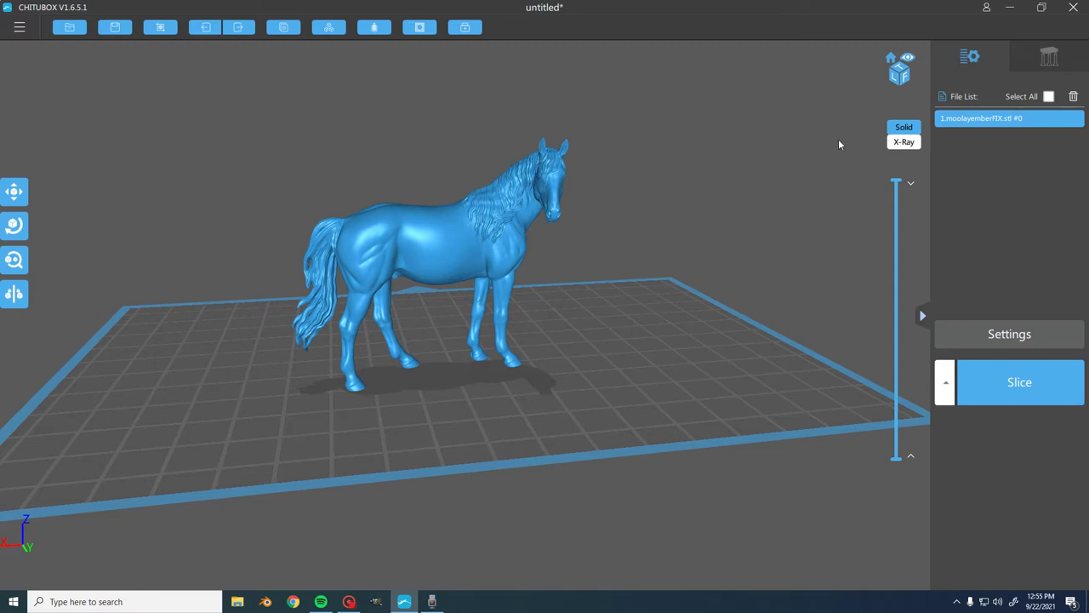
{"action": "left_click_drag", "start_coordinate": [630, 233], "coordinate": [586, 263]}
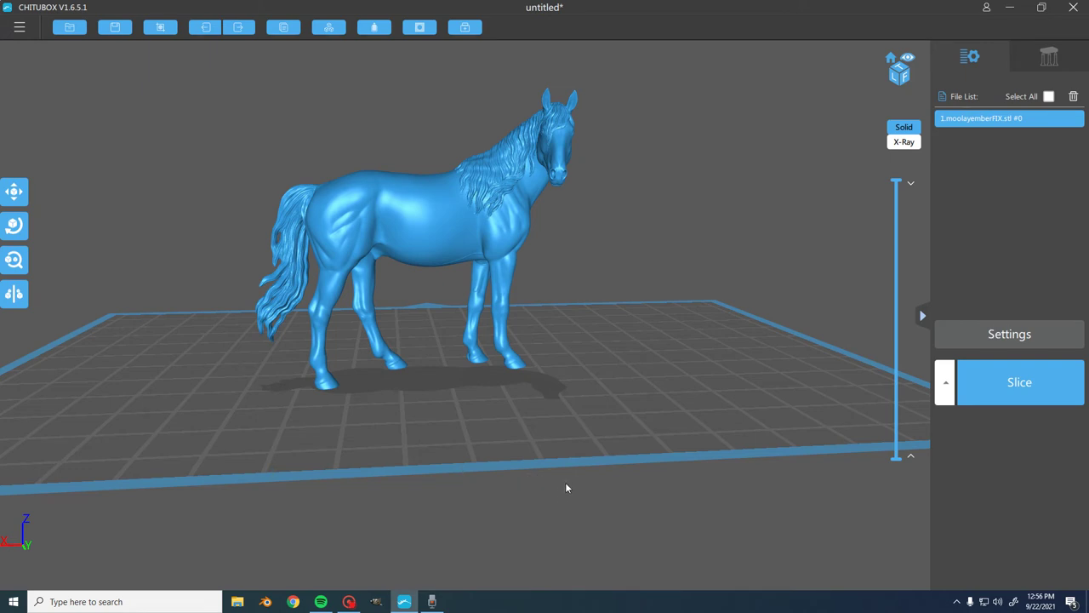
{"action": "left_click_drag", "start_coordinate": [670, 286], "coordinate": [672, 221]}
Step: Rotate the horse to 87° about the X axis so it lies on its side, and inspect it from several angles
{"action": "left_click", "coordinate": [13, 260]}
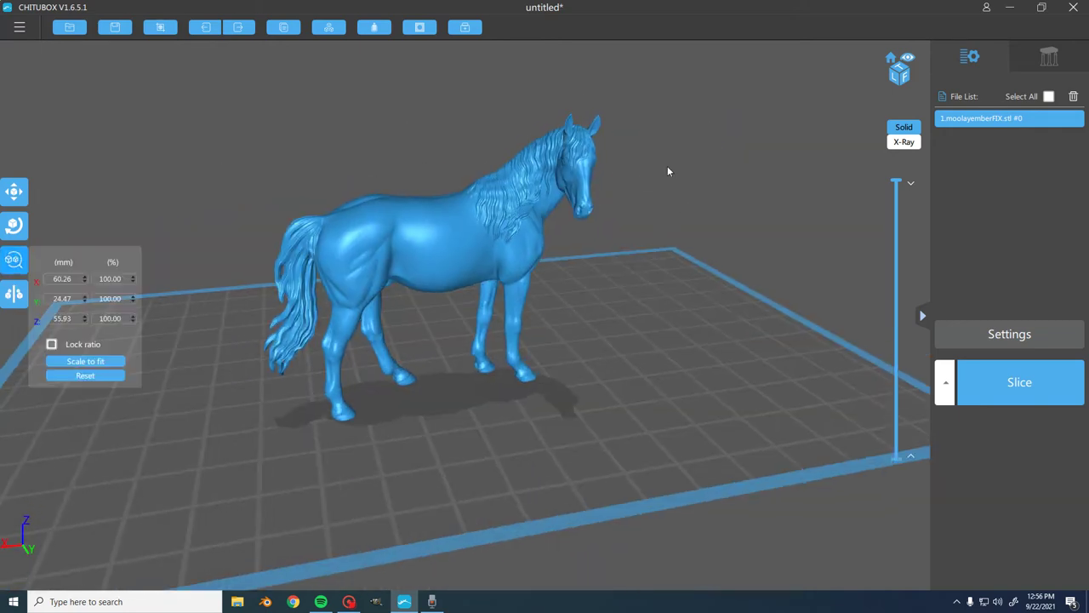
{"action": "left_click_drag", "start_coordinate": [667, 166], "coordinate": [756, 162]}
{"action": "left_click", "coordinate": [14, 225]}
{"action": "left_click_drag", "start_coordinate": [498, 187], "coordinate": [589, 146]}
{"action": "left_click_drag", "start_coordinate": [746, 242], "coordinate": [676, 258]}
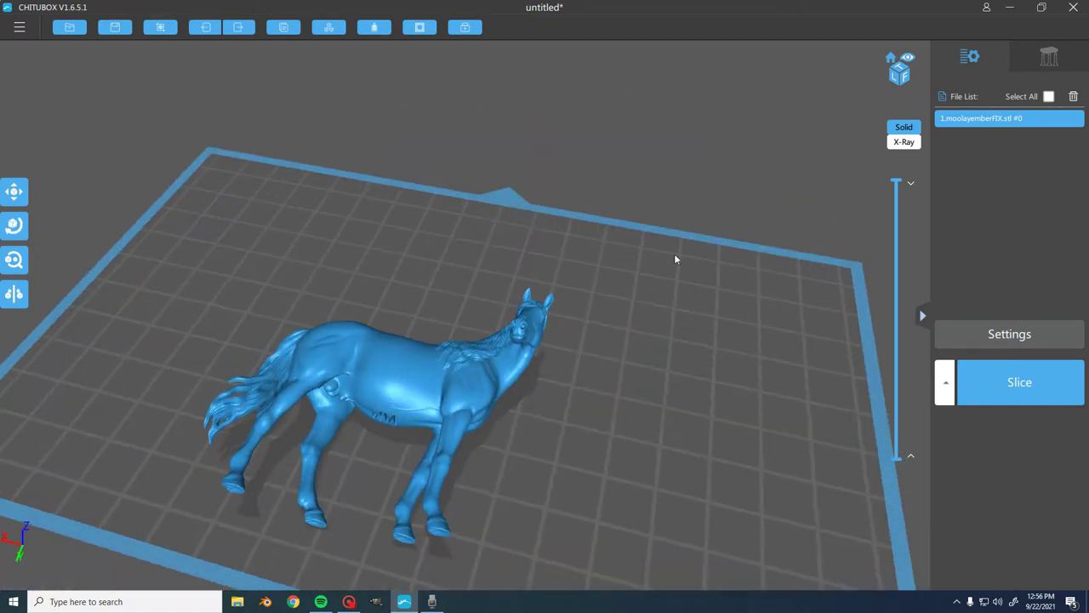
{"action": "left_click_drag", "start_coordinate": [582, 295], "coordinate": [667, 316]}
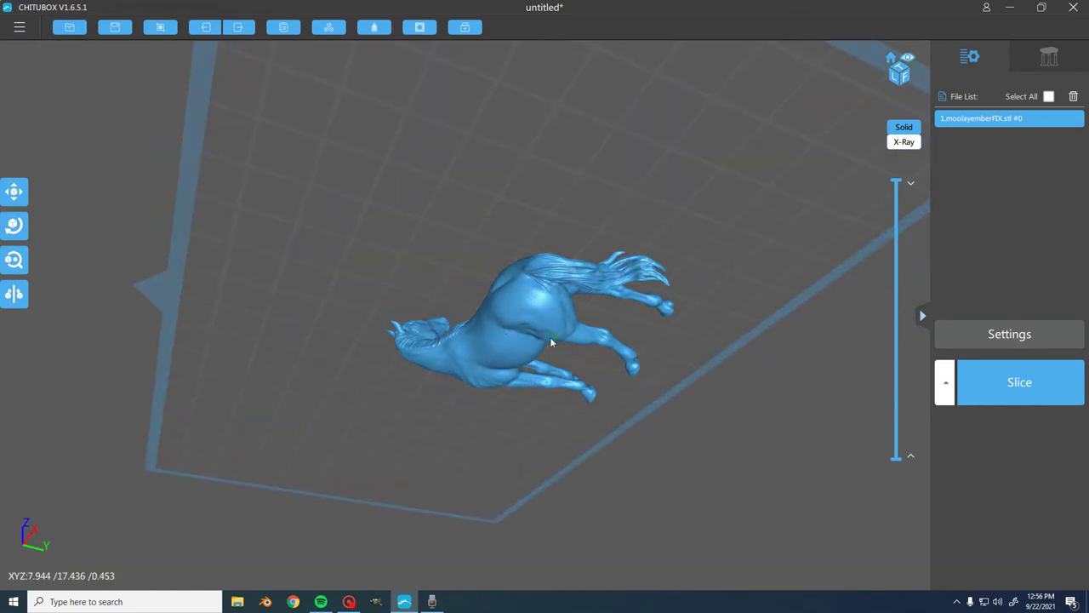
{"action": "left_click_drag", "start_coordinate": [773, 198], "coordinate": [664, 442]}
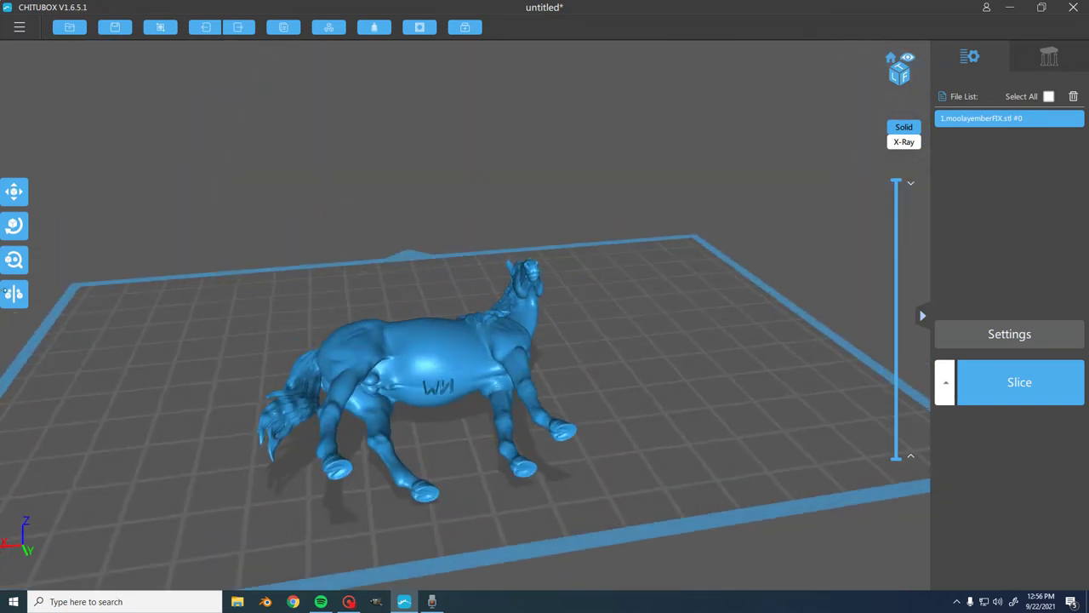
Step: Try small tilts of the lying horse about the X axis, viewed from its tail end
{"action": "left_click", "coordinate": [16, 227]}
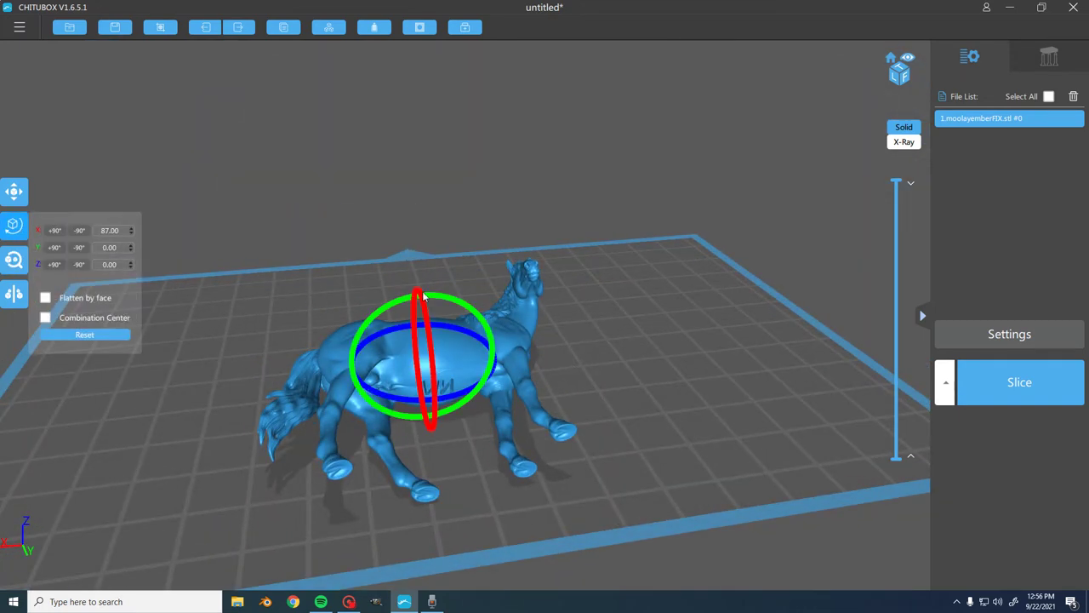
{"action": "left_click_drag", "start_coordinate": [680, 155], "coordinate": [757, 151]}
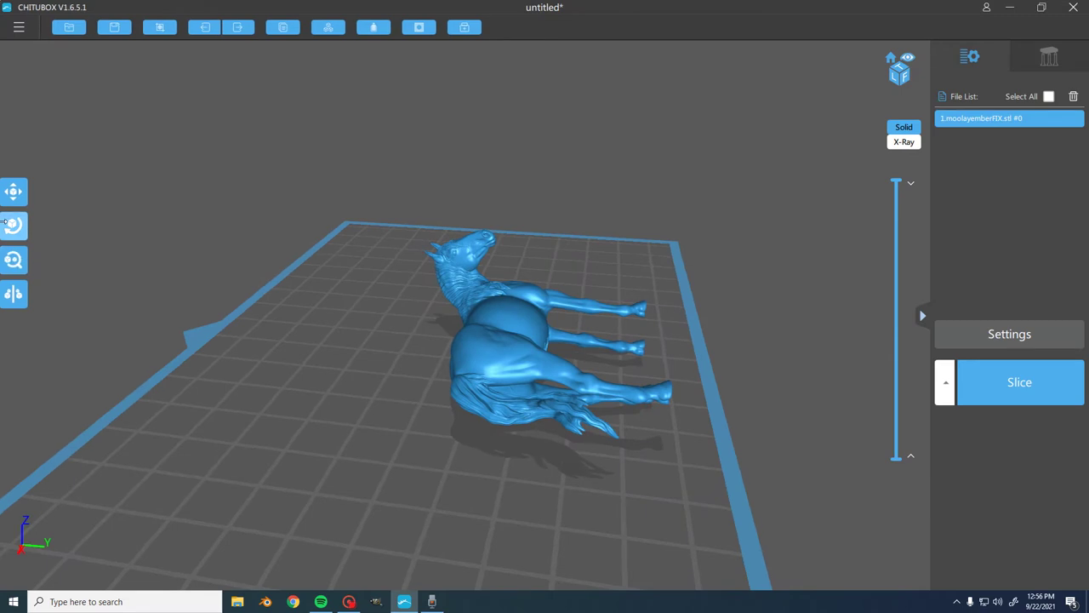
{"action": "mouse_move", "coordinate": [492, 271]}
{"action": "left_mouse_down"}
{"action": "mouse_move", "coordinate": [489, 287]}
{"action": "mouse_move", "coordinate": [480, 283]}
{"action": "left_mouse_up"}
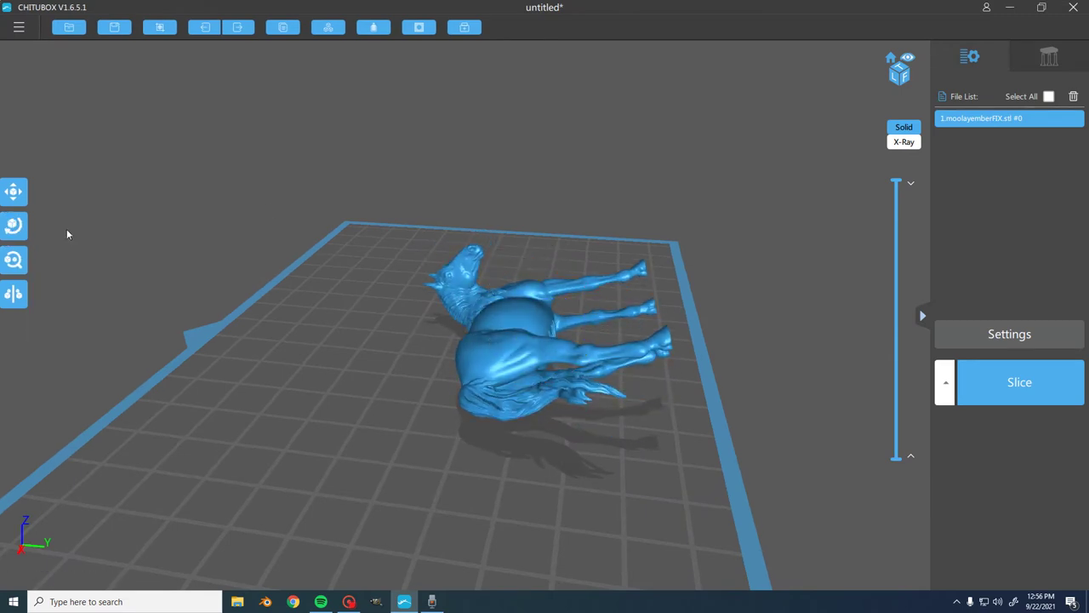
{"action": "left_click", "coordinate": [16, 235]}
{"action": "left_click", "coordinate": [486, 272]}
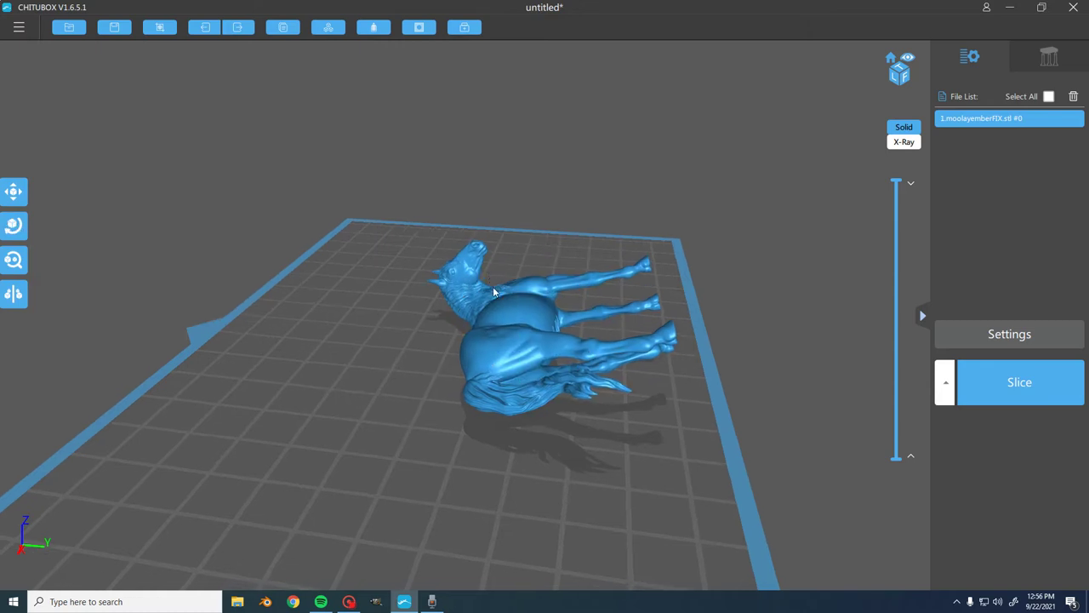
{"action": "left_click", "coordinate": [13, 224]}
{"action": "left_click_drag", "start_coordinate": [491, 263], "coordinate": [409, 329]}
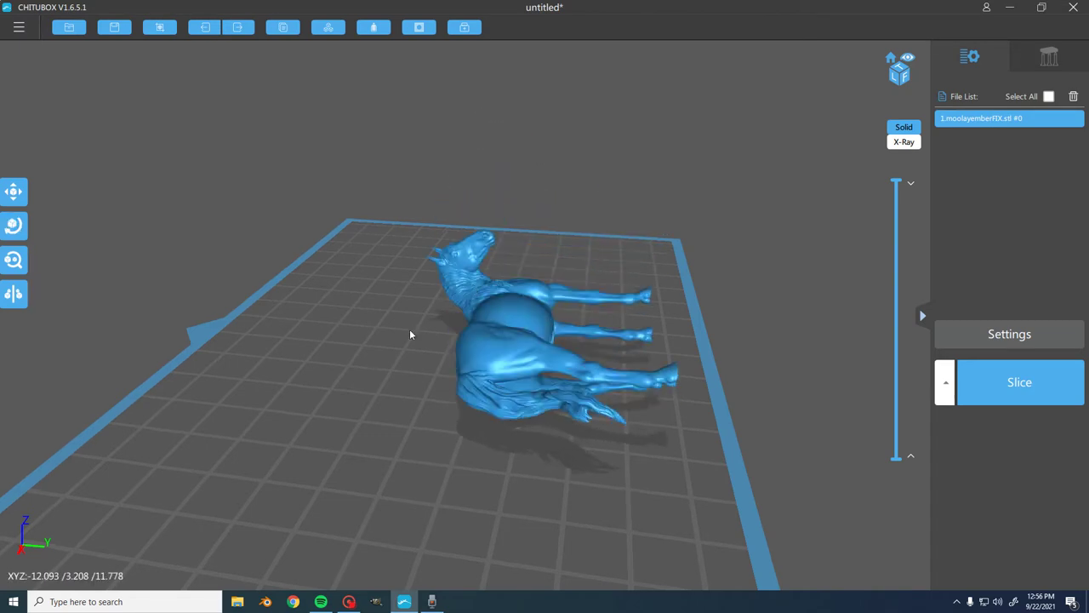
Step: Rotate the horse about the X axis back to an upright stance and view it from the side and rear
{"action": "left_click", "coordinate": [13, 224]}
{"action": "left_click_drag", "start_coordinate": [480, 291], "coordinate": [628, 292]}
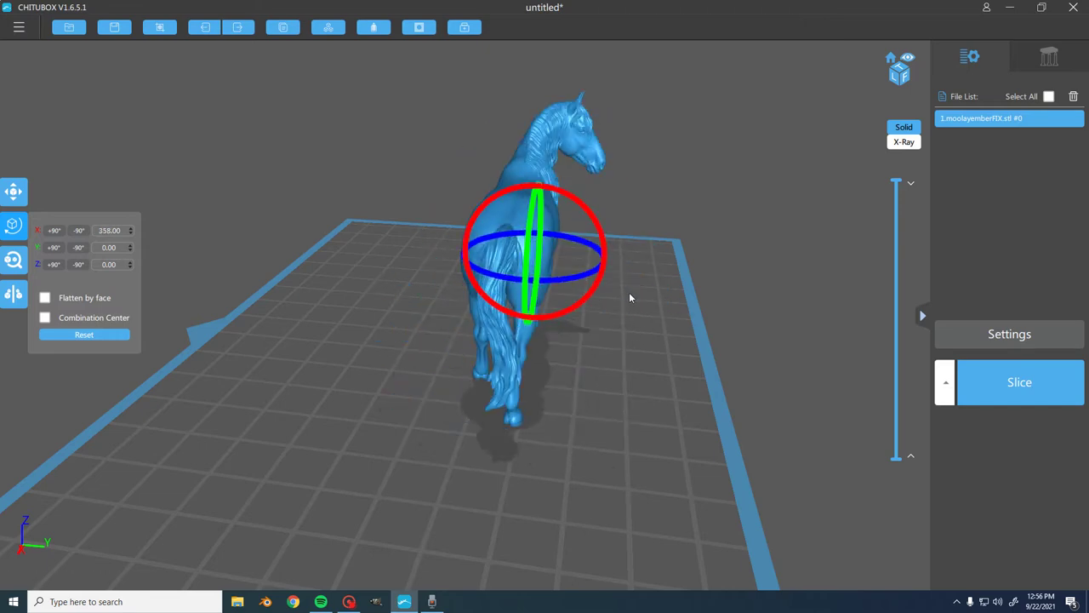
{"action": "left_click", "coordinate": [762, 167]}
{"action": "left_click_drag", "start_coordinate": [763, 173], "coordinate": [507, 297]}
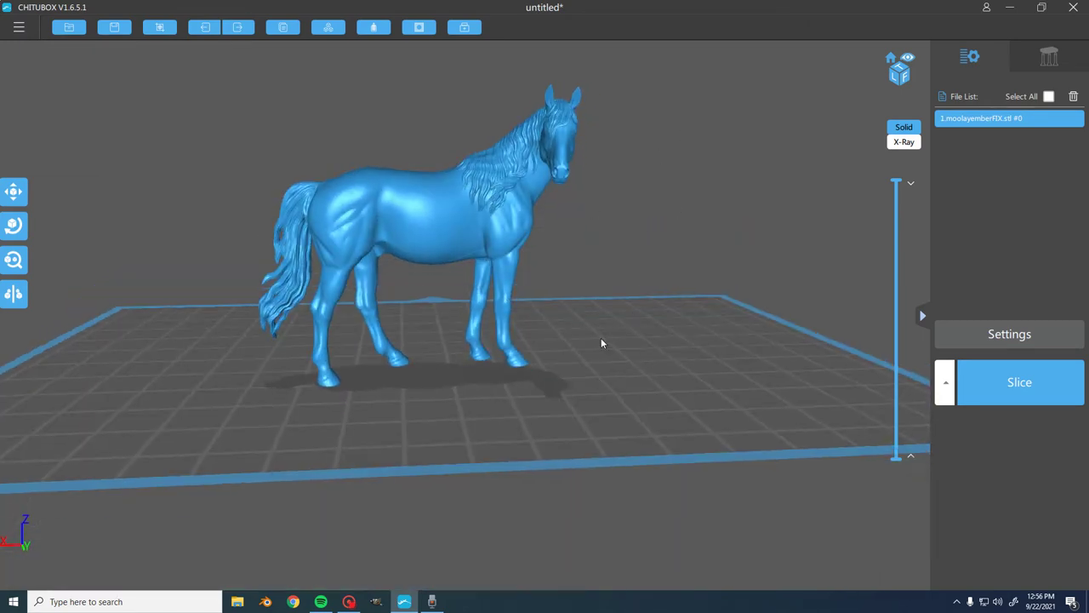
{"action": "left_click_drag", "start_coordinate": [657, 178], "coordinate": [370, 335]}
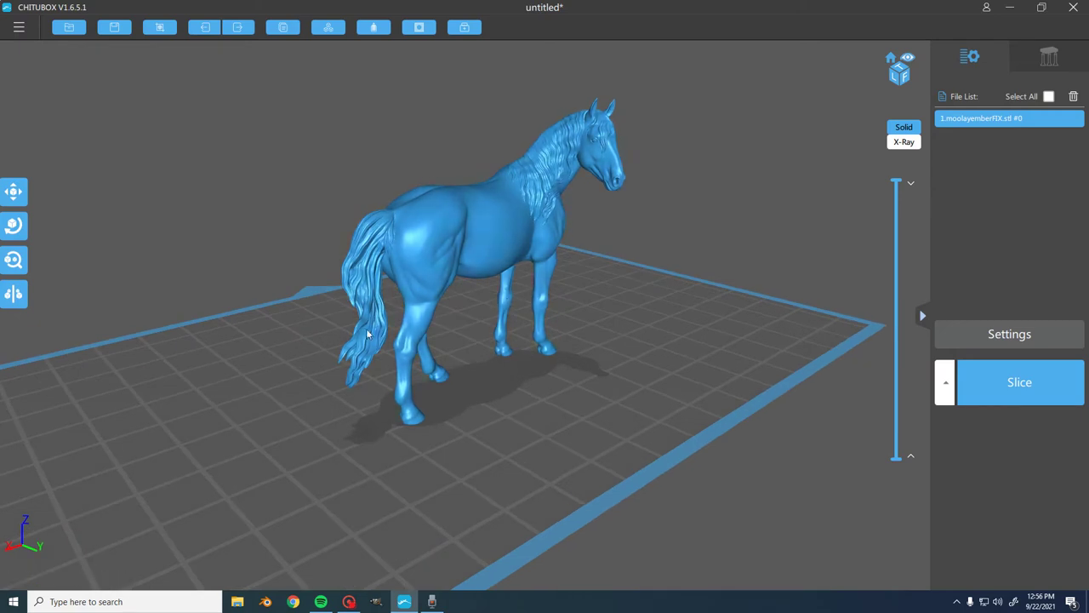
{"action": "left_click_drag", "start_coordinate": [647, 187], "coordinate": [753, 224]}
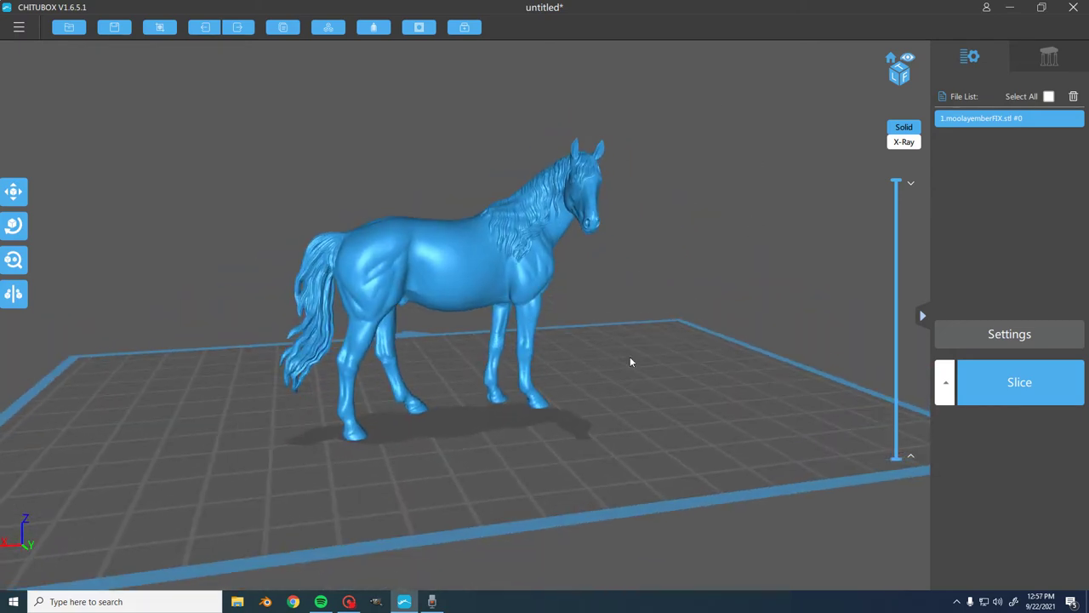
{"action": "left_click_drag", "start_coordinate": [636, 222], "coordinate": [633, 219]}
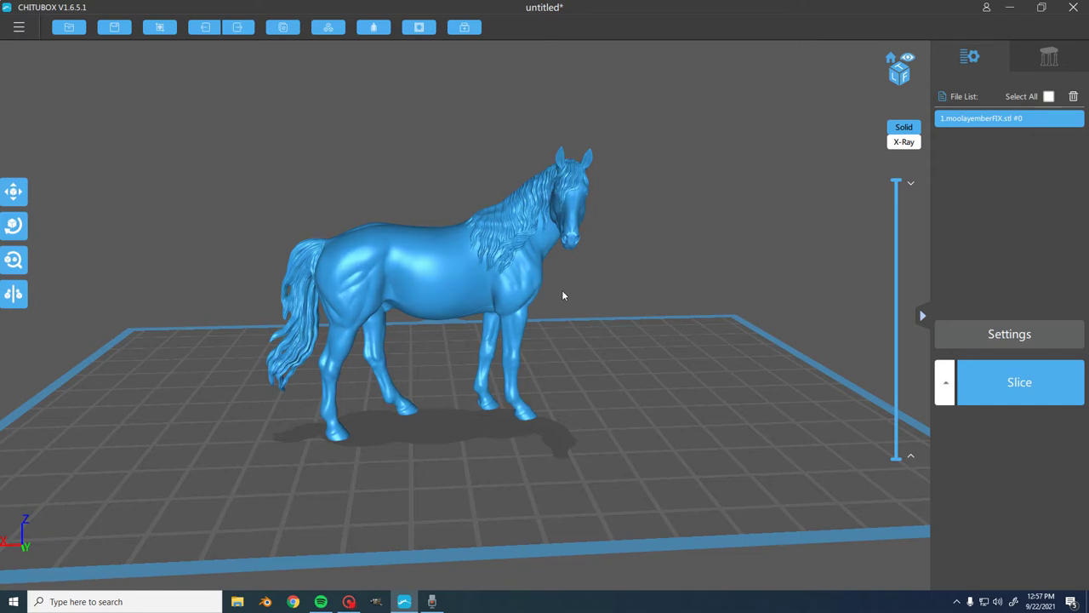
{"action": "mouse_move", "coordinate": [703, 230]}
{"action": "left_mouse_down"}
{"action": "mouse_move", "coordinate": [701, 260]}
{"action": "mouse_move", "coordinate": [693, 218]}
{"action": "left_mouse_up"}
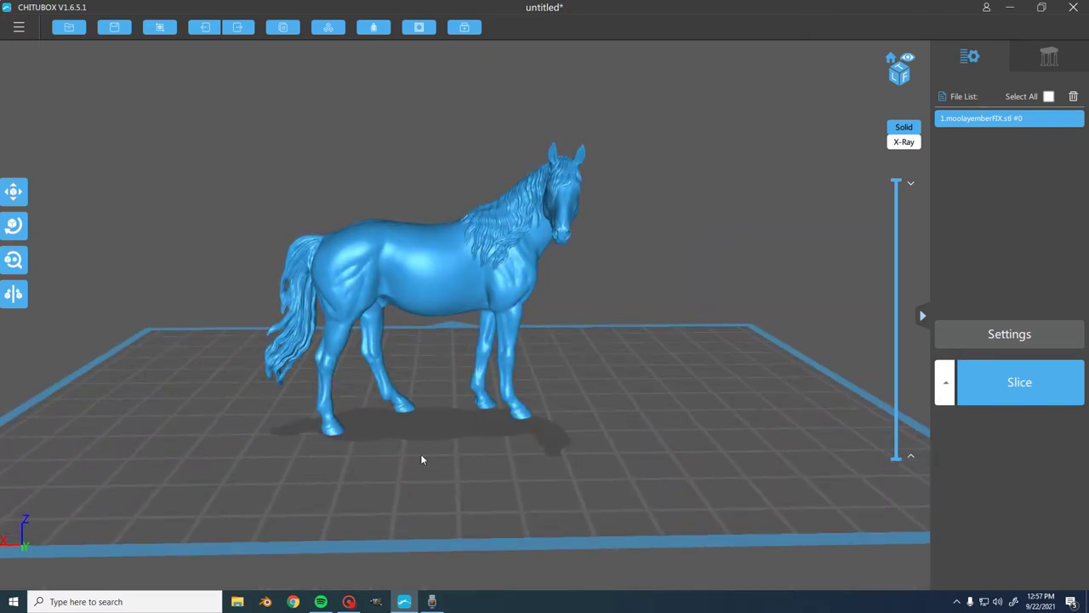
Step: Reposition the standing horse on the build plate to about X 5.02, Y 21.90, checking it from above and the side
{"action": "scroll", "coordinate": [421, 454], "scroll_direction": "up", "scroll_amount": 4}
{"action": "scroll", "coordinate": [557, 464], "scroll_direction": "up", "scroll_amount": 2}
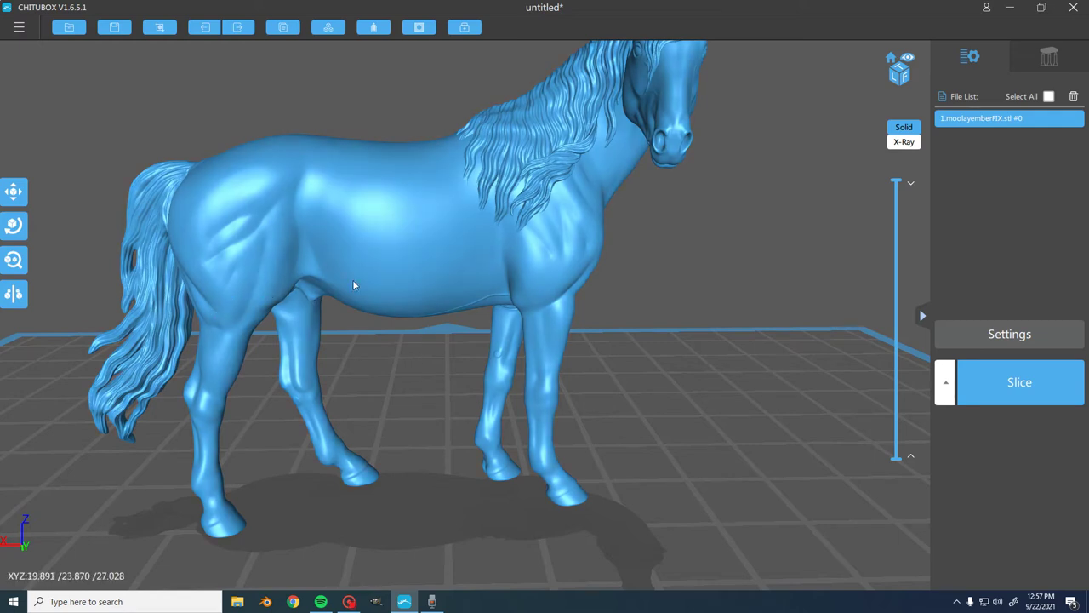
{"action": "left_click_drag", "start_coordinate": [380, 269], "coordinate": [435, 378]}
{"action": "scroll", "coordinate": [435, 378], "scroll_direction": "down", "scroll_amount": 5}
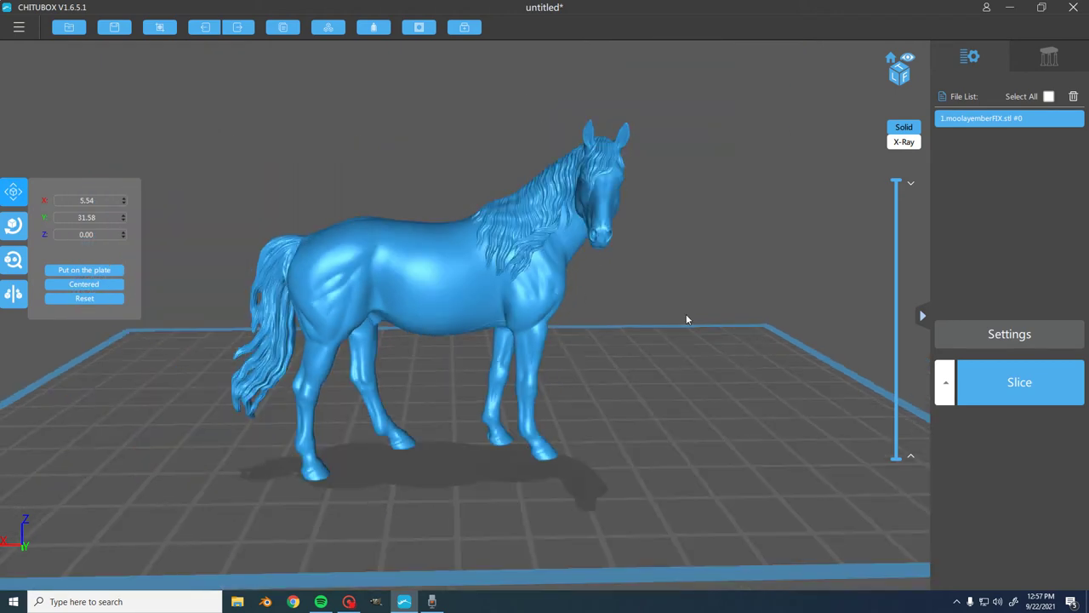
{"action": "left_click", "coordinate": [692, 236]}
{"action": "left_click_drag", "start_coordinate": [692, 236], "coordinate": [324, 384]}
{"action": "left_click_drag", "start_coordinate": [511, 204], "coordinate": [505, 204]}
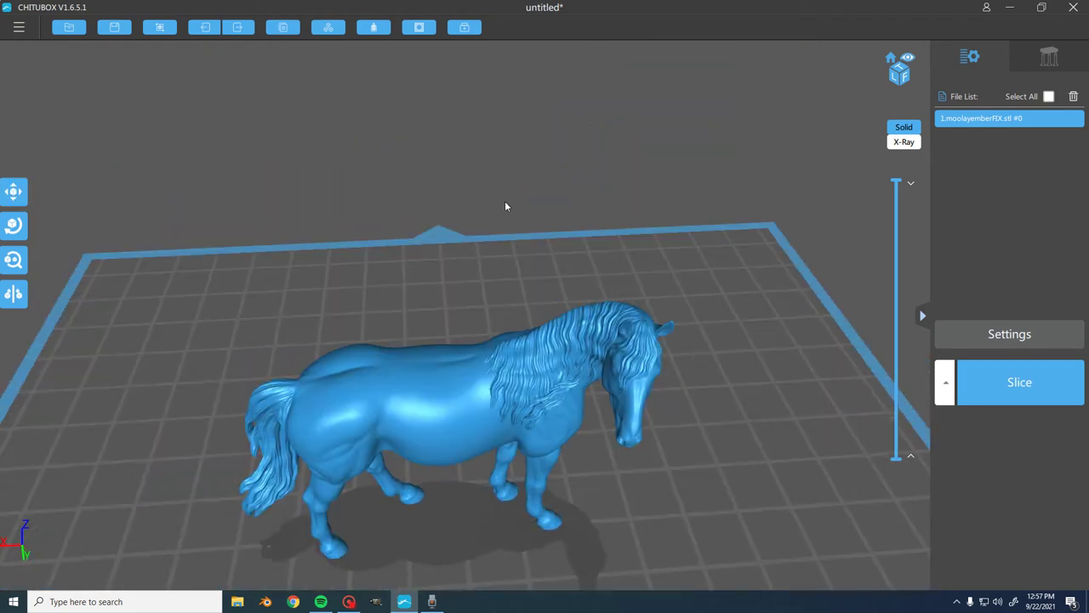
{"action": "left_click_drag", "start_coordinate": [443, 409], "coordinate": [591, 285]}
{"action": "scroll", "coordinate": [678, 253], "scroll_direction": "up", "scroll_amount": 3}
{"action": "scroll", "coordinate": [673, 252], "scroll_direction": "down", "scroll_amount": 5}
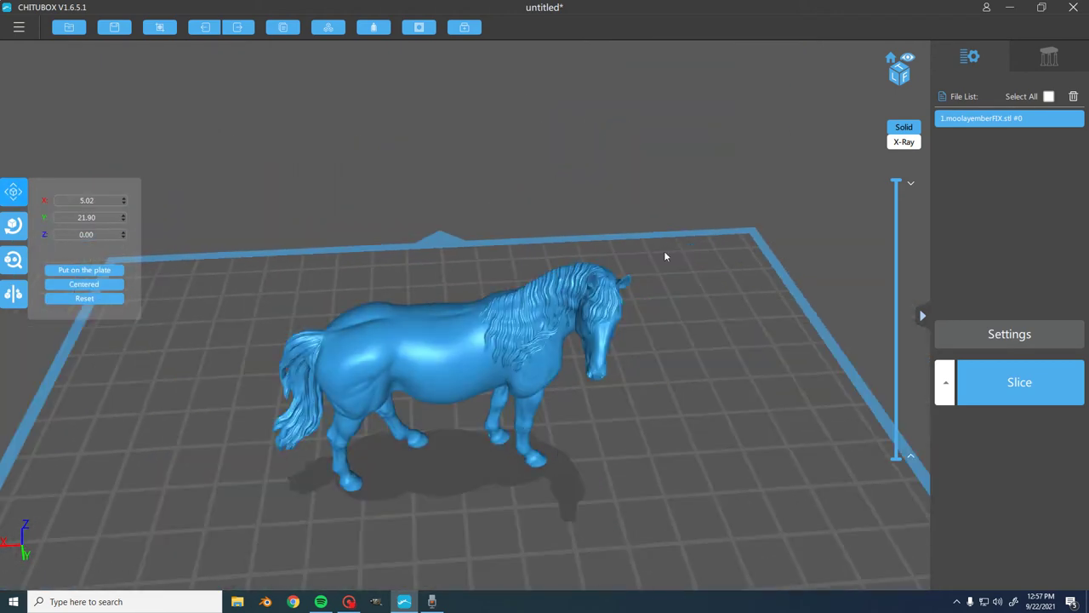
{"action": "left_click", "coordinate": [611, 185]}
{"action": "left_click_drag", "start_coordinate": [610, 184], "coordinate": [655, 216]}
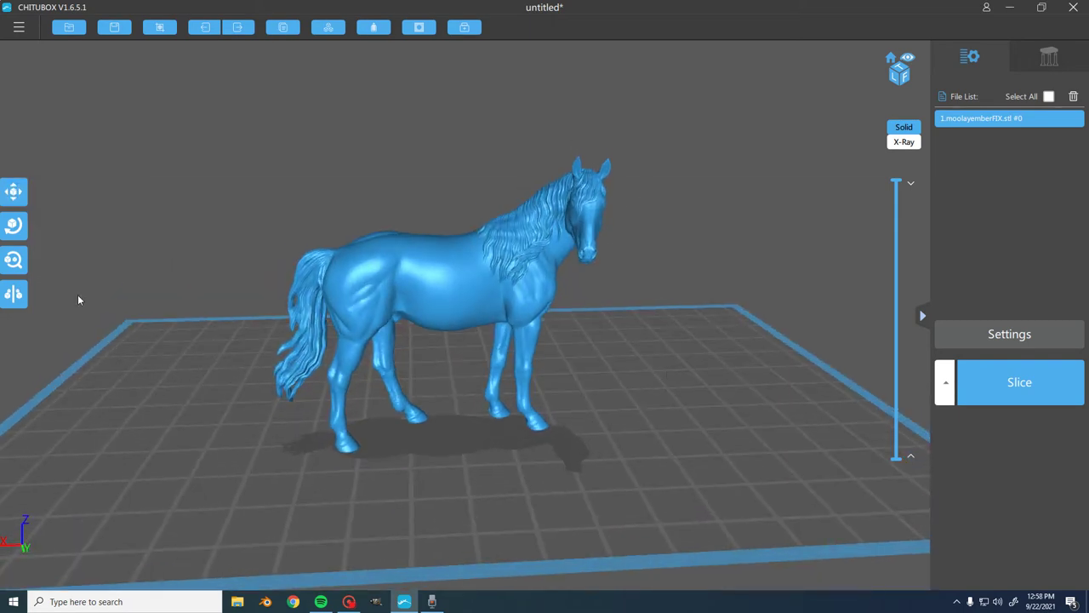
Step: Rotate the horse to -14° about the Y axis so its hindquarters lift off the build plate
{"action": "left_click", "coordinate": [13, 260]}
{"action": "left_click", "coordinate": [13, 225]}
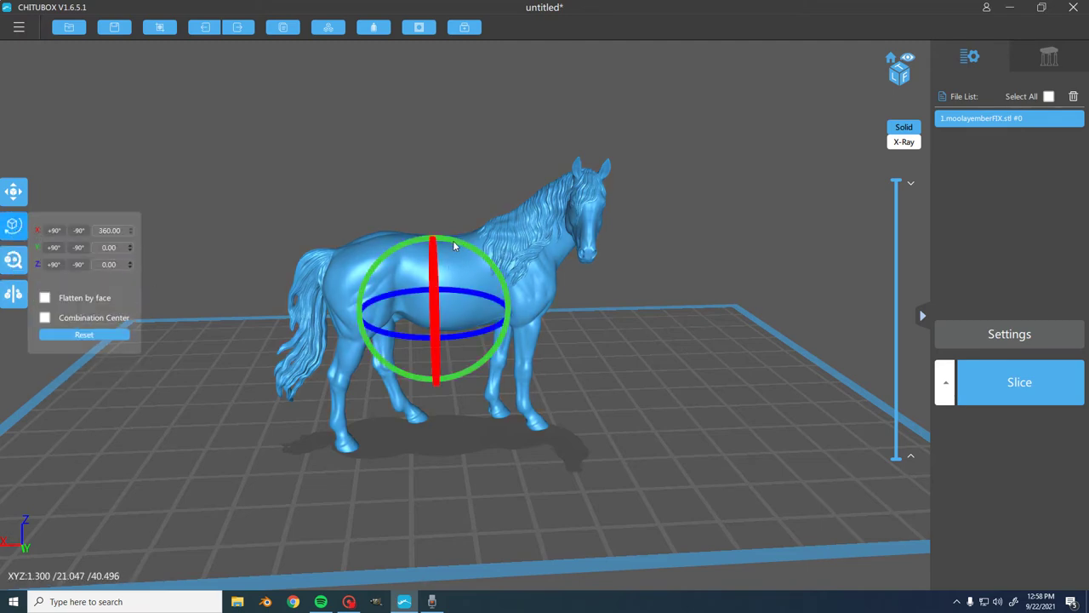
{"action": "left_click_drag", "start_coordinate": [451, 246], "coordinate": [440, 244]}
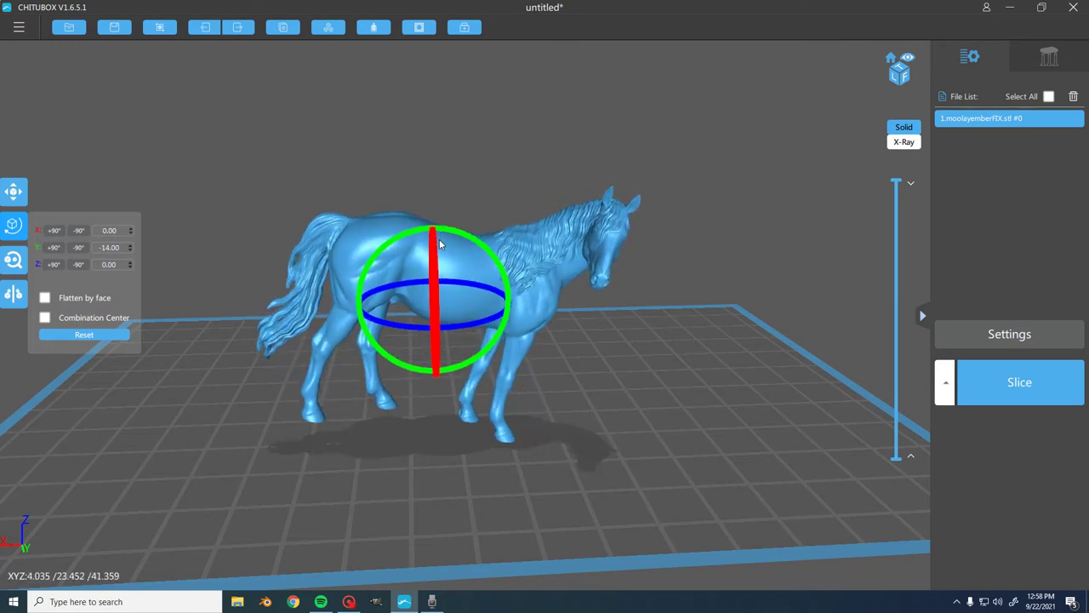
{"action": "left_click_drag", "start_coordinate": [679, 227], "coordinate": [449, 347]}
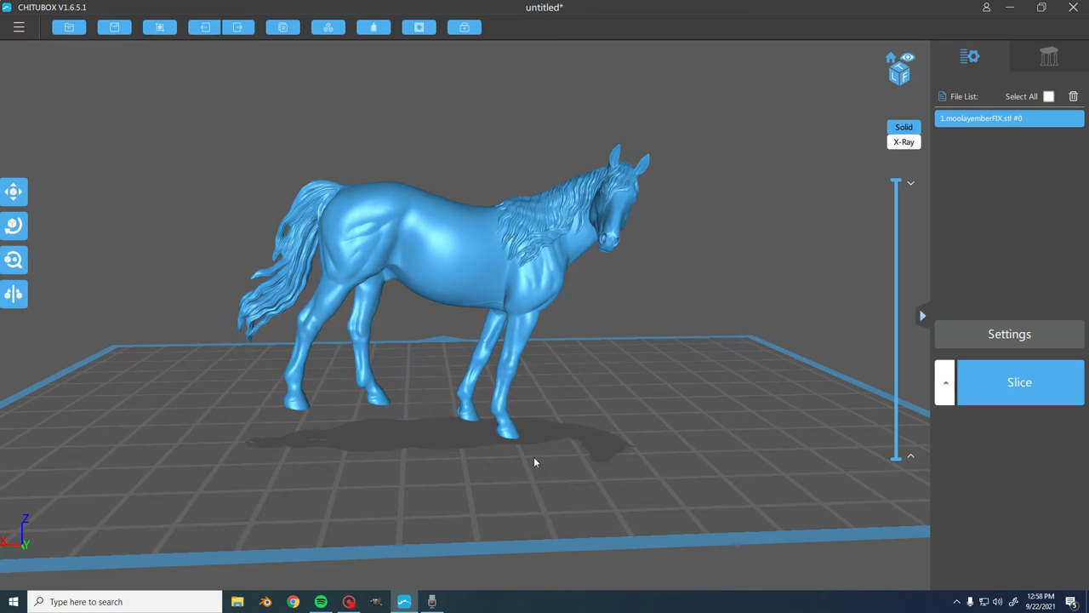
Step: Lower the layer preview to the first layers above the build plate and examine the cross-sections of the front hooves
{"action": "scroll", "coordinate": [507, 468], "scroll_direction": "up", "scroll_amount": 1}
{"action": "scroll", "coordinate": [507, 467], "scroll_direction": "up", "scroll_amount": 1}
{"action": "left_click_drag", "start_coordinate": [896, 182], "coordinate": [896, 455]}
{"action": "left_click_drag", "start_coordinate": [698, 341], "coordinate": [650, 257]}
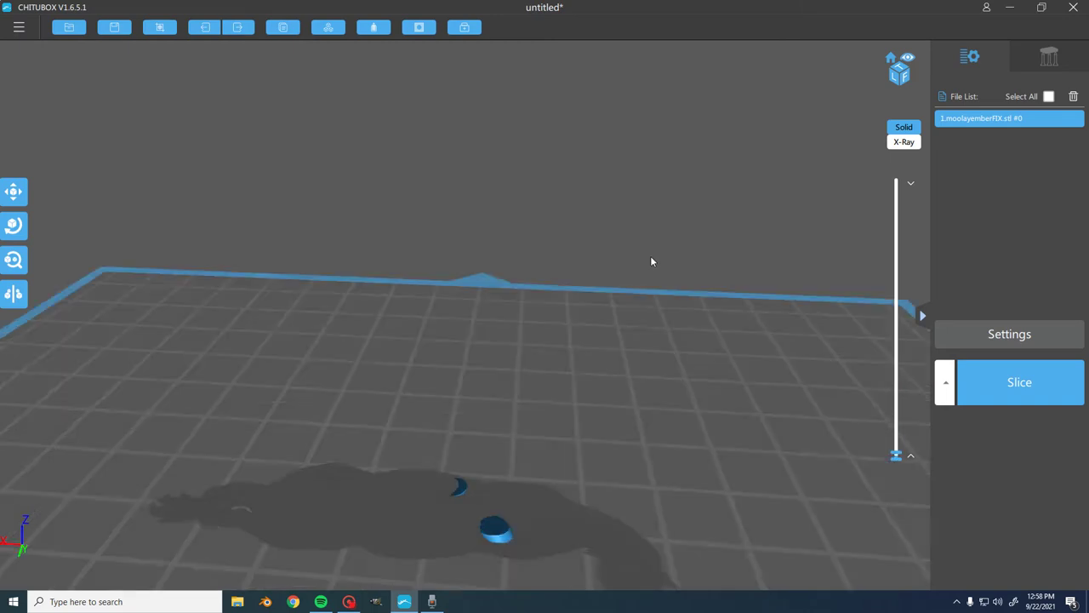
{"action": "scroll", "coordinate": [650, 258], "scroll_direction": "up", "scroll_amount": 2}
{"action": "scroll", "coordinate": [755, 410], "scroll_direction": "down", "scroll_amount": 1}
Step: Raise the layer preview to the middle of the horse's body and examine the belly, hindquarter and tail cross-sections
{"action": "left_click_drag", "start_coordinate": [897, 456], "coordinate": [924, 305]}
{"action": "left_click_drag", "start_coordinate": [815, 352], "coordinate": [381, 268]}
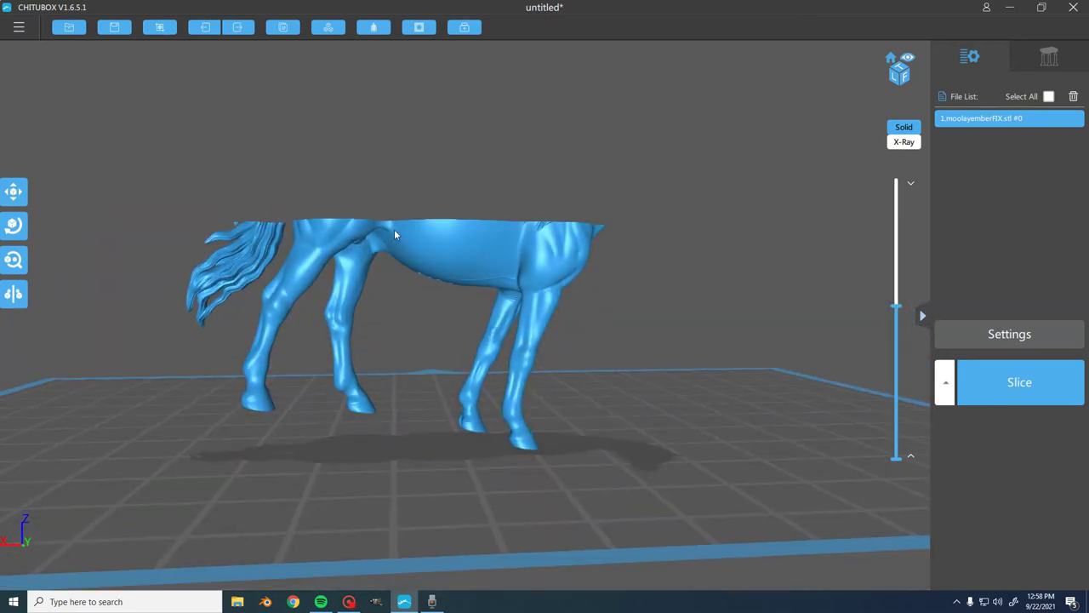
{"action": "left_click_drag", "start_coordinate": [552, 247], "coordinate": [443, 422]}
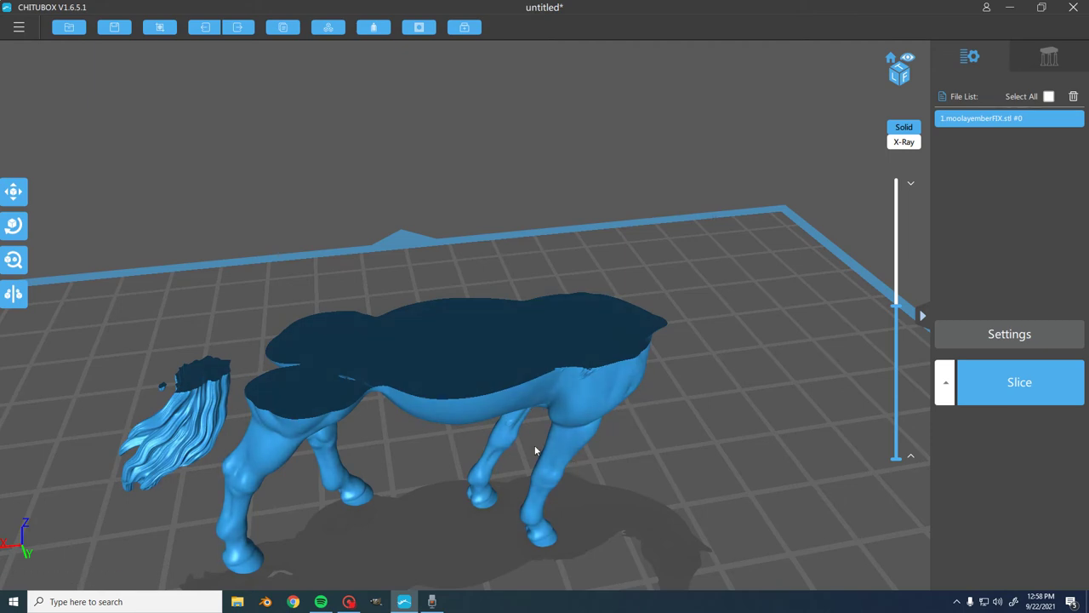
{"action": "scroll", "coordinate": [522, 409], "scroll_direction": "down", "scroll_amount": 4}
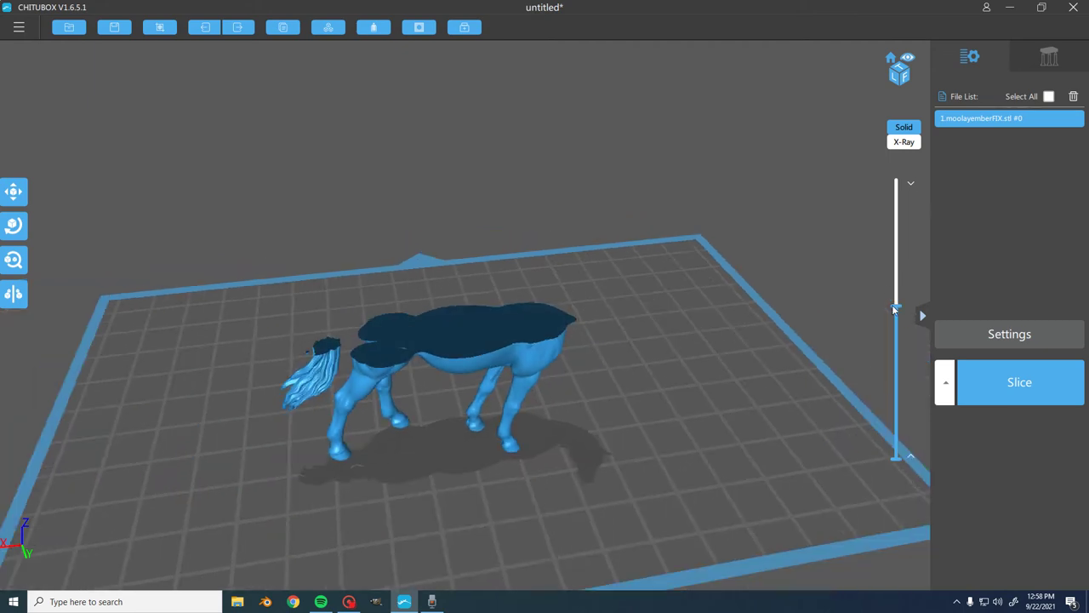
Step: Raise the layer preview to the model's full height and examine the whole tilted horse from the side
{"action": "left_click_drag", "start_coordinate": [893, 311], "coordinate": [895, 183]}
{"action": "left_click_drag", "start_coordinate": [625, 202], "coordinate": [622, 178]}
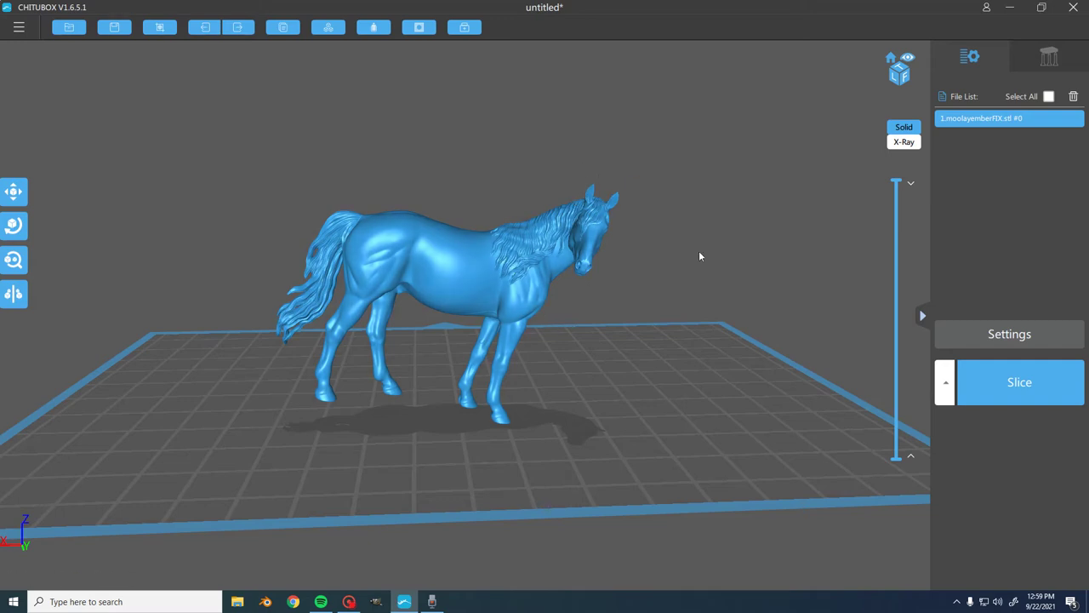
{"action": "scroll", "coordinate": [381, 285], "scroll_direction": "up", "scroll_amount": 2}
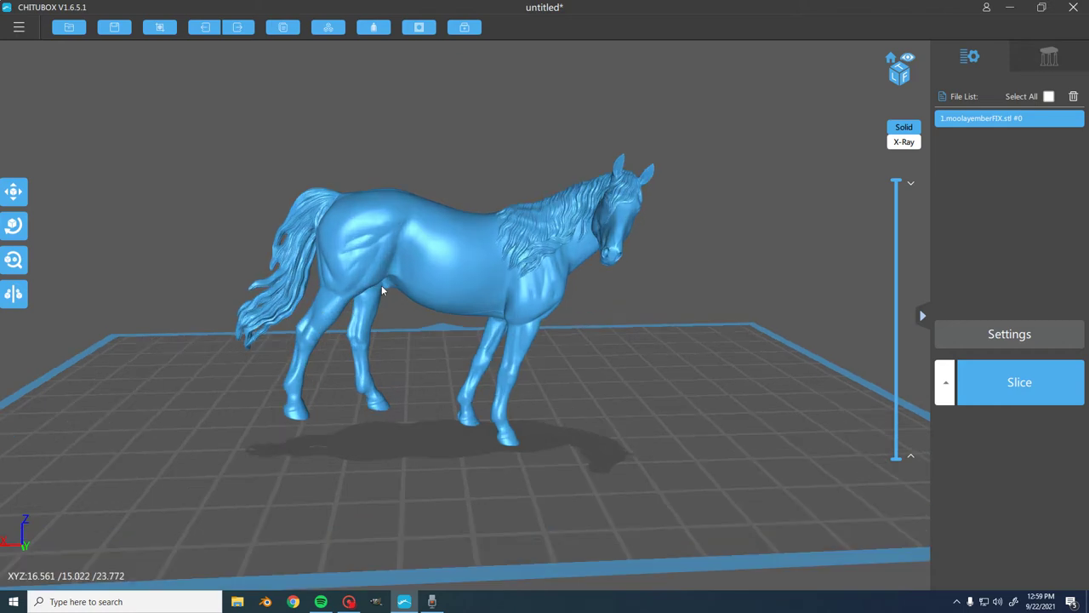
Step: Lower the layer preview from the ears to about layer 906, examine the head, rump and tail cross-sections, and restore the full model
{"action": "mouse_move", "coordinate": [894, 217]}
{"action": "left_mouse_down"}
{"action": "mouse_move", "coordinate": [895, 264]}
{"action": "mouse_move", "coordinate": [896, 235]}
{"action": "left_mouse_up"}
{"action": "scroll", "coordinate": [449, 111], "scroll_direction": "up", "scroll_amount": 4}
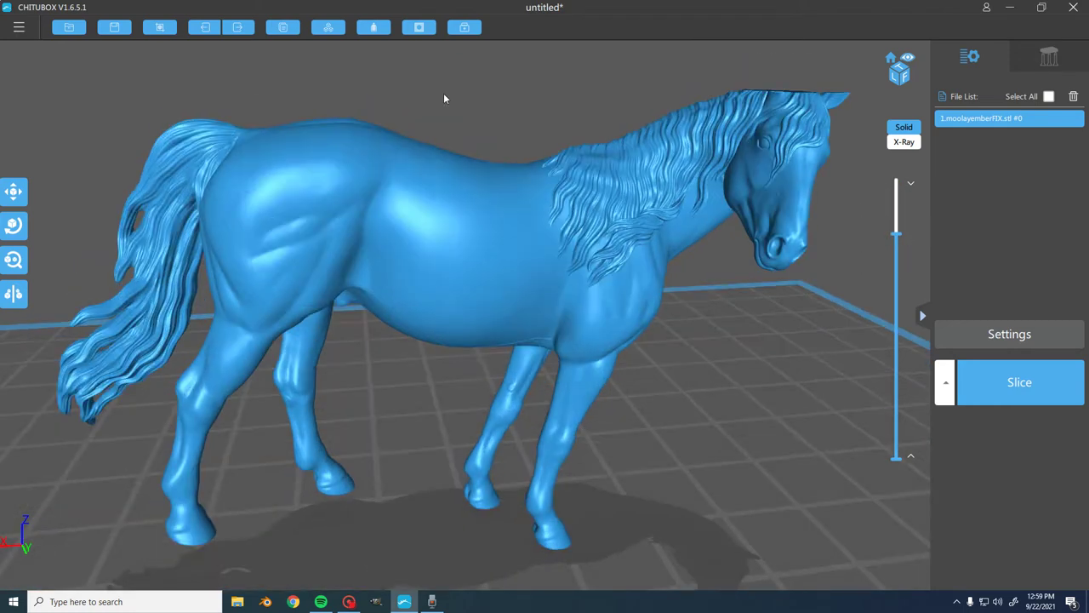
{"action": "left_click_drag", "start_coordinate": [897, 230], "coordinate": [914, 242]}
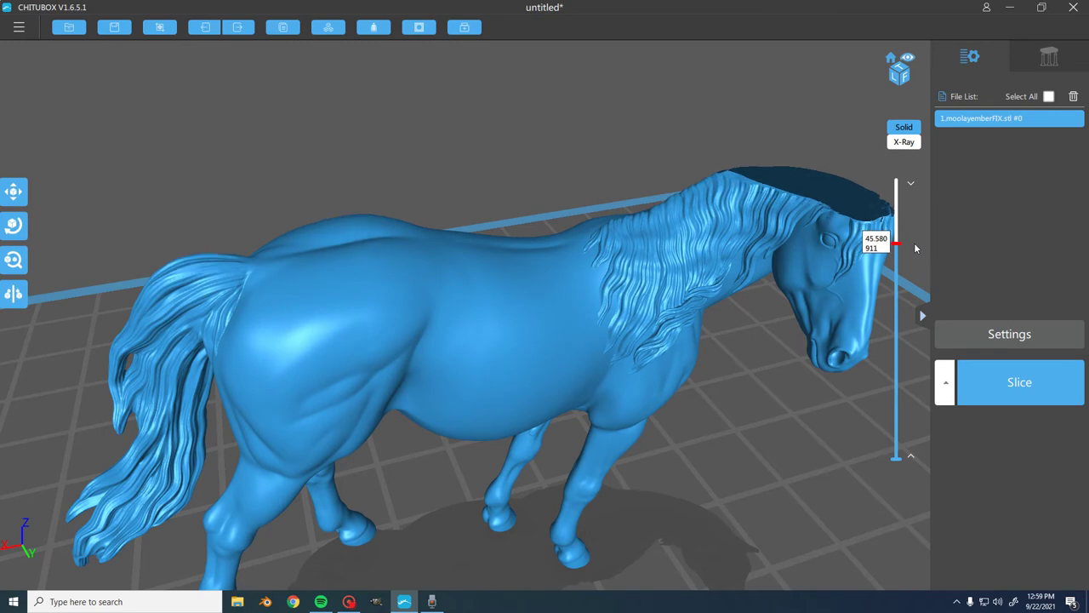
{"action": "right_click_drag", "start_coordinate": [914, 243], "coordinate": [909, 253]}
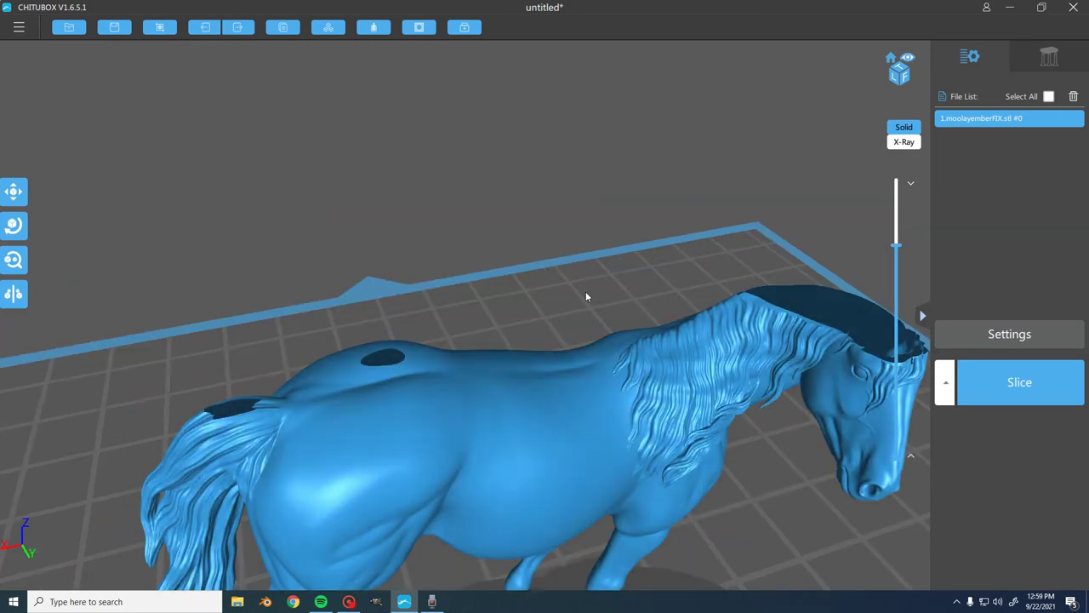
{"action": "scroll", "coordinate": [633, 198], "scroll_direction": "down", "scroll_amount": 2}
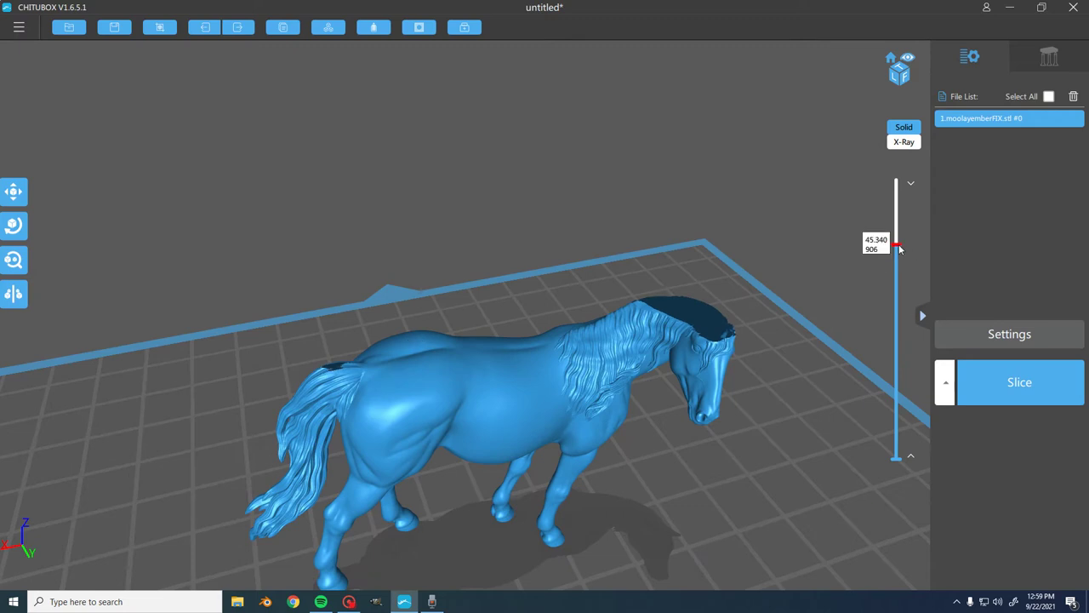
{"action": "left_click_drag", "start_coordinate": [898, 244], "coordinate": [895, 183]}
Step: Tilt the horse sideways by 20° about the X axis while viewing it from behind
{"action": "right_click_drag", "start_coordinate": [736, 261], "coordinate": [508, 365]}
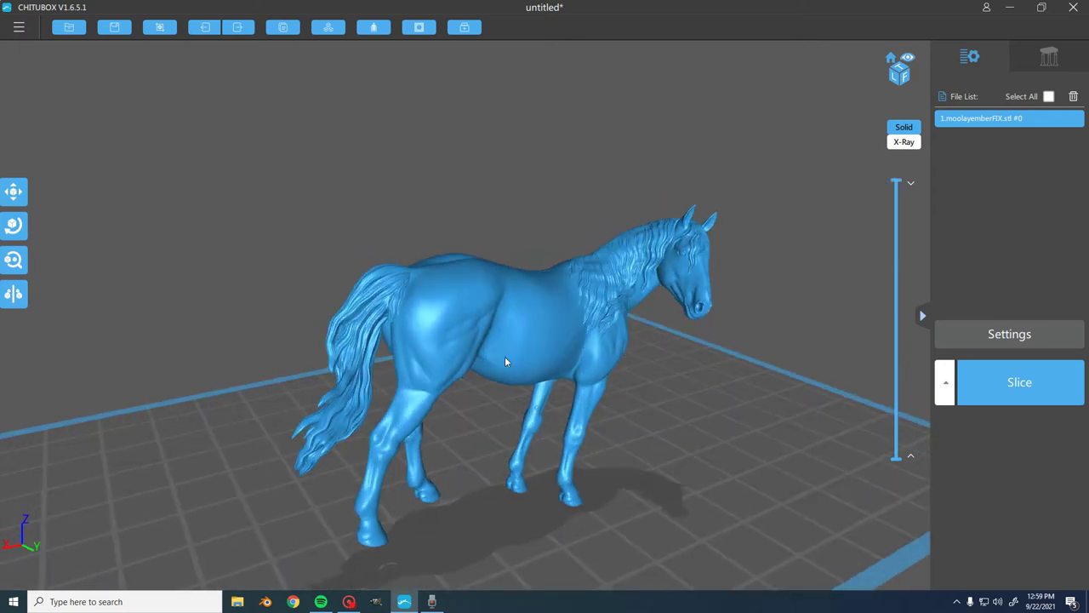
{"action": "right_click_drag", "start_coordinate": [773, 297], "coordinate": [50, 318]}
{"action": "left_click", "coordinate": [14, 225]}
{"action": "left_click_drag", "start_coordinate": [523, 195], "coordinate": [647, 195]}
{"action": "left_click", "coordinate": [13, 226]}
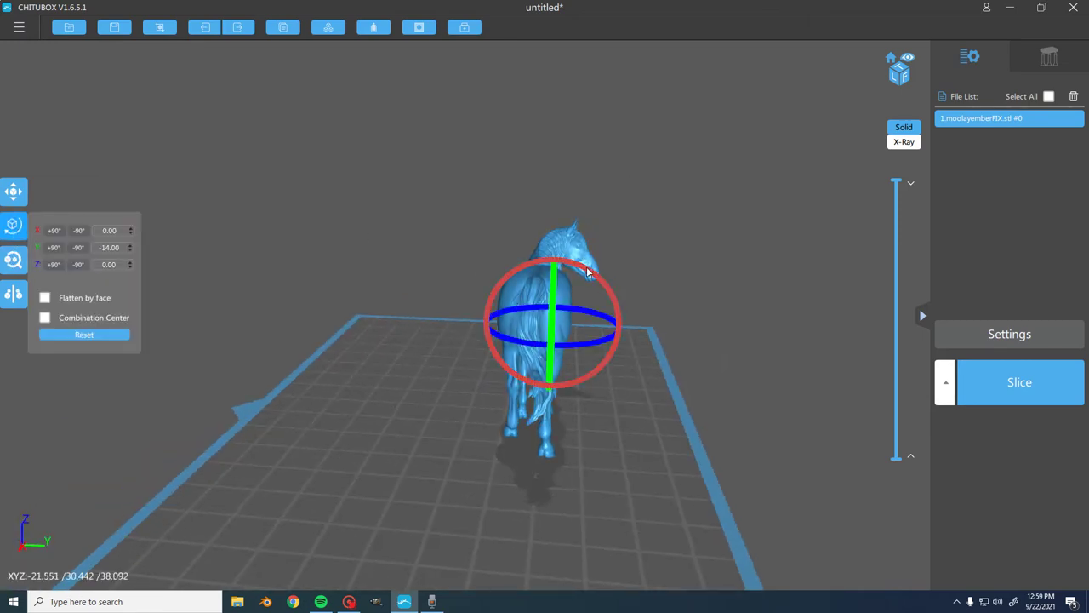
{"action": "left_click_drag", "start_coordinate": [588, 269], "coordinate": [593, 272]}
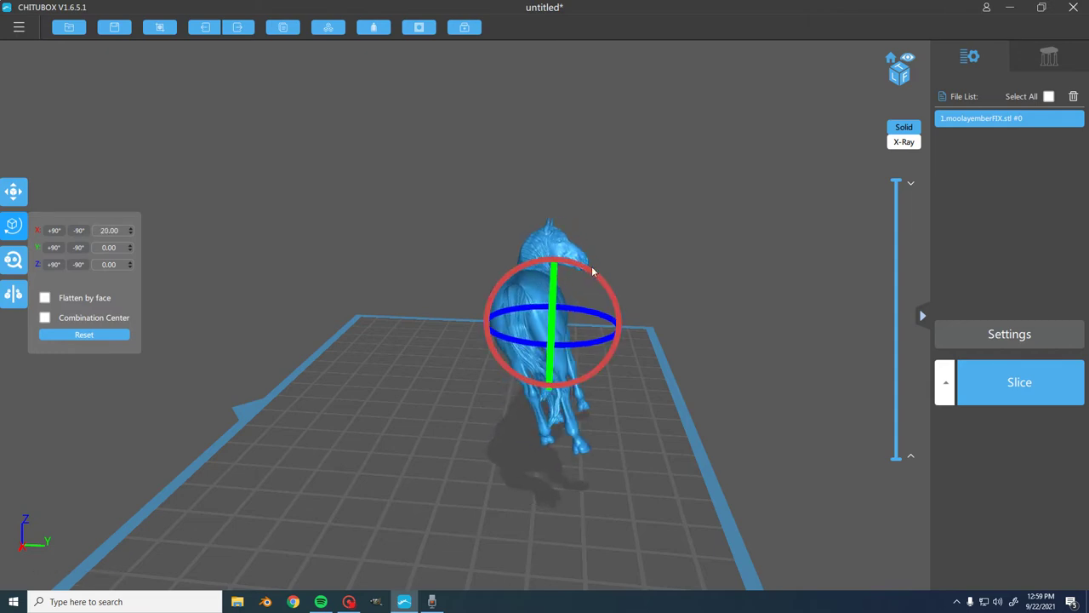